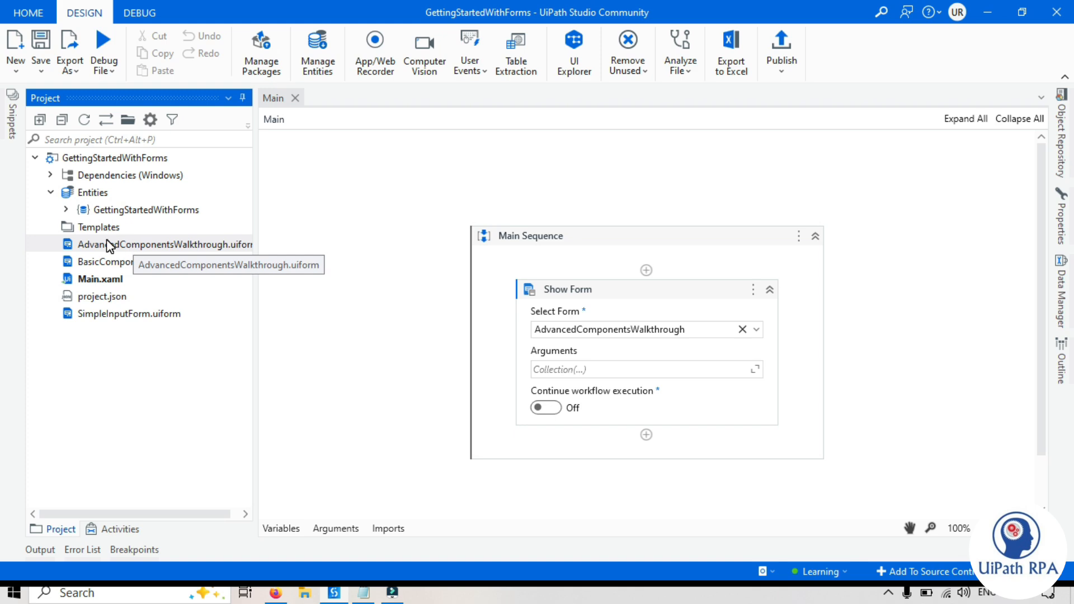
- Open AdvancedComponentsWalkthrough.uiform and expand the Advanced group in the Components list
{"action": "double_click", "coordinate": [210, 246]}
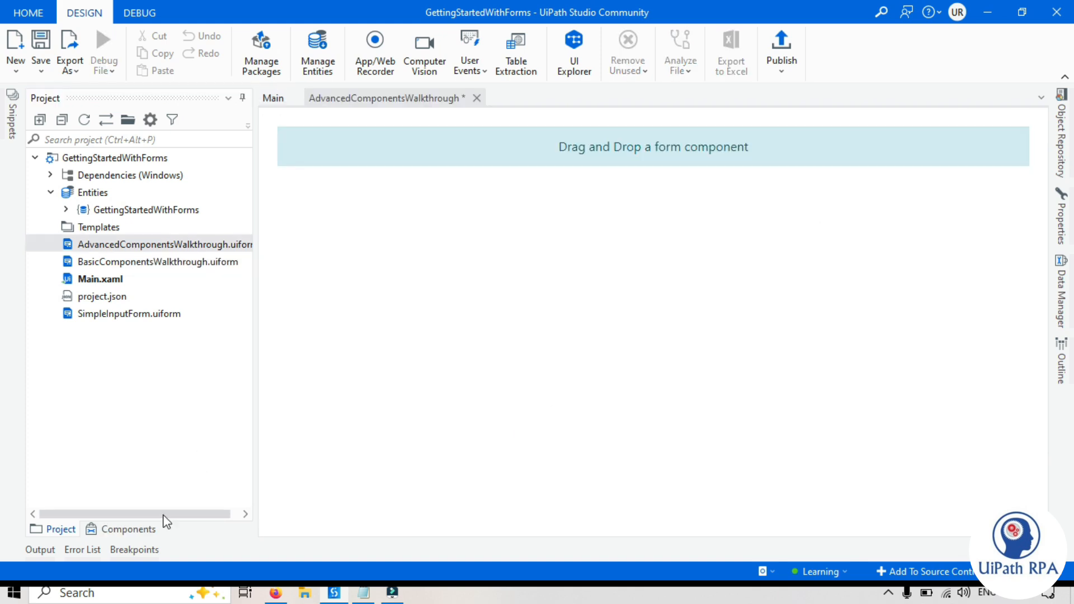
{"action": "left_click", "coordinate": [129, 531]}
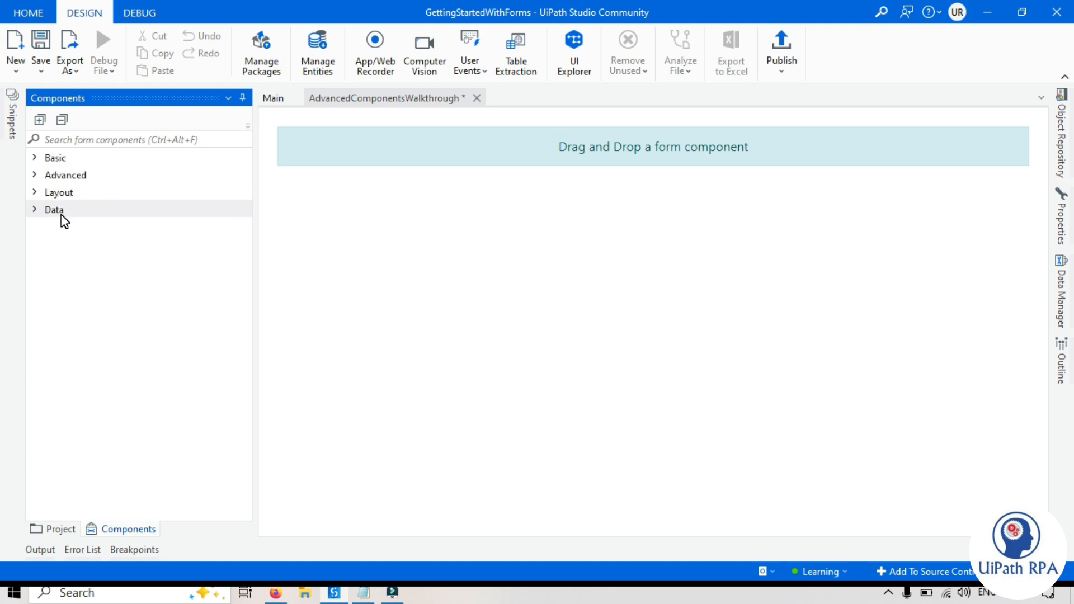
{"action": "left_click", "coordinate": [36, 157]}
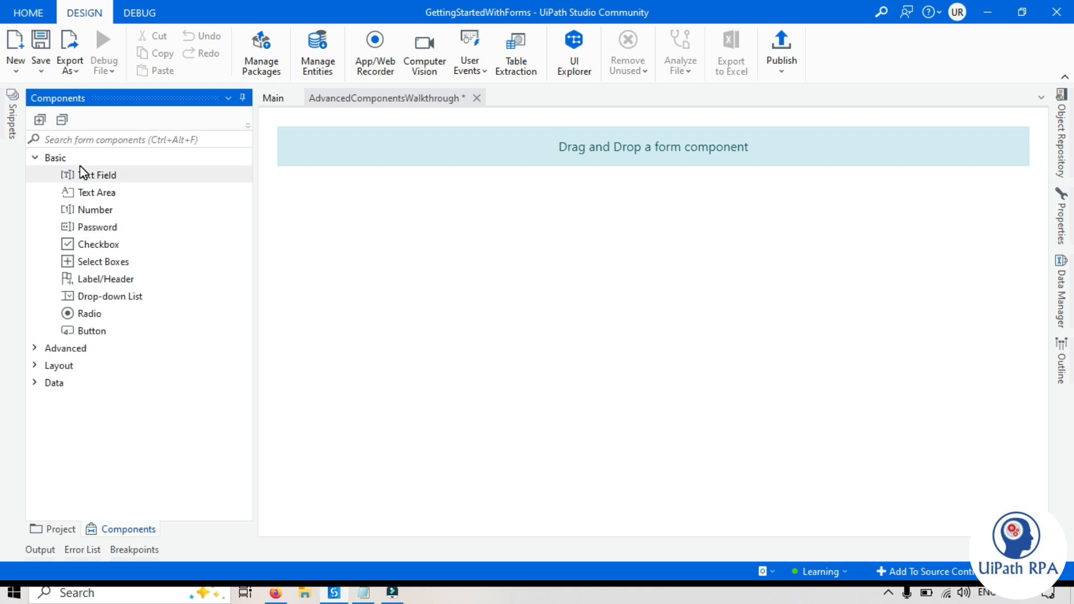
{"action": "left_click", "coordinate": [35, 157]}
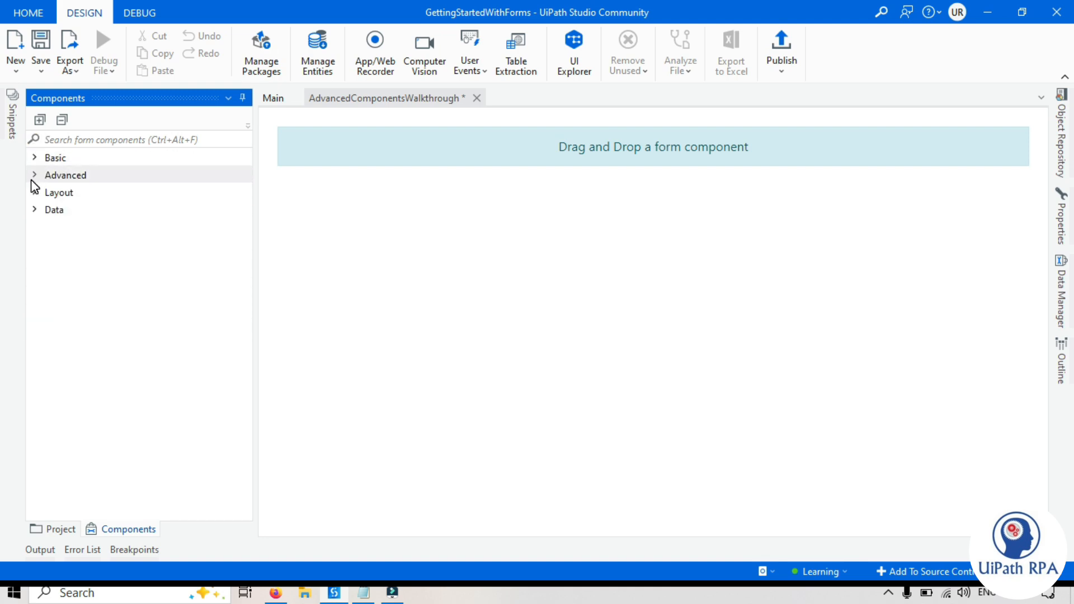
{"action": "left_click", "coordinate": [34, 176]}
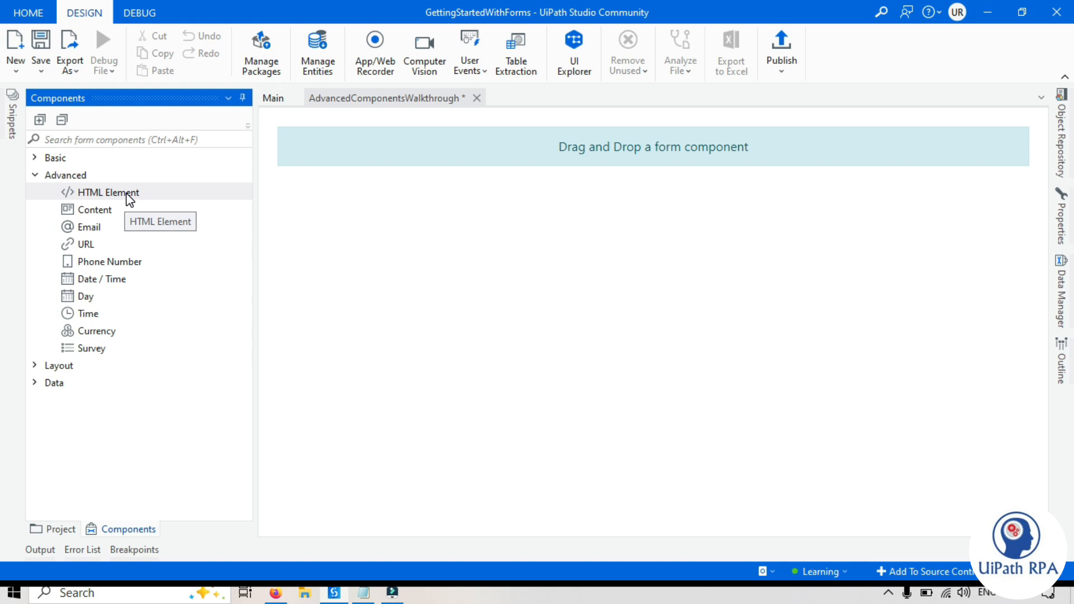
- Drop an HTML Element onto the empty form and change its tag from p to img
{"action": "left_click_drag", "start_coordinate": [130, 199], "coordinate": [565, 149]}
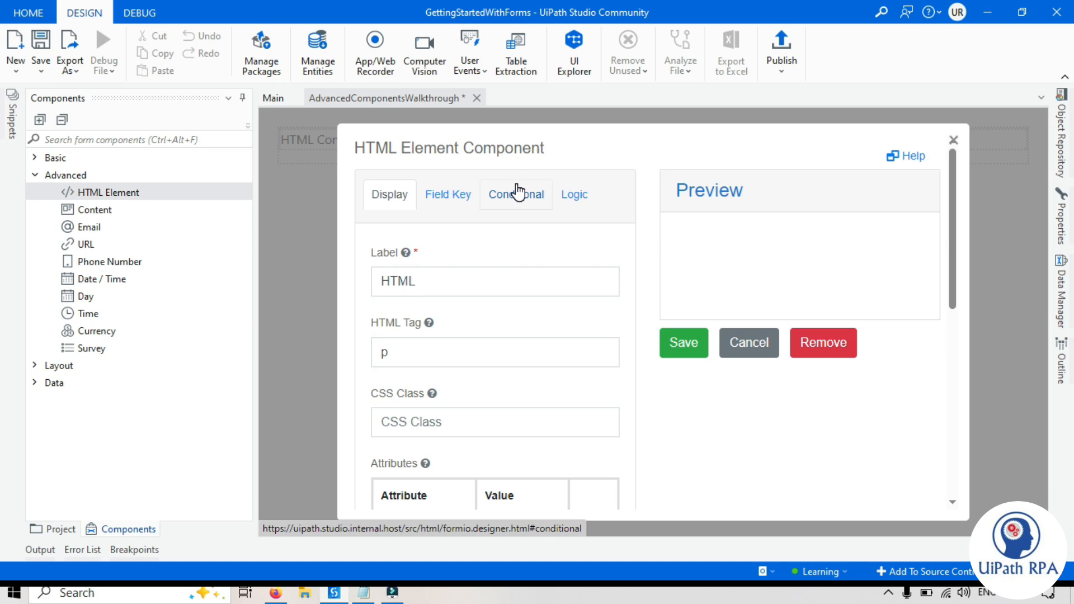
{"action": "left_click_drag", "start_coordinate": [427, 279], "coordinate": [365, 283]}
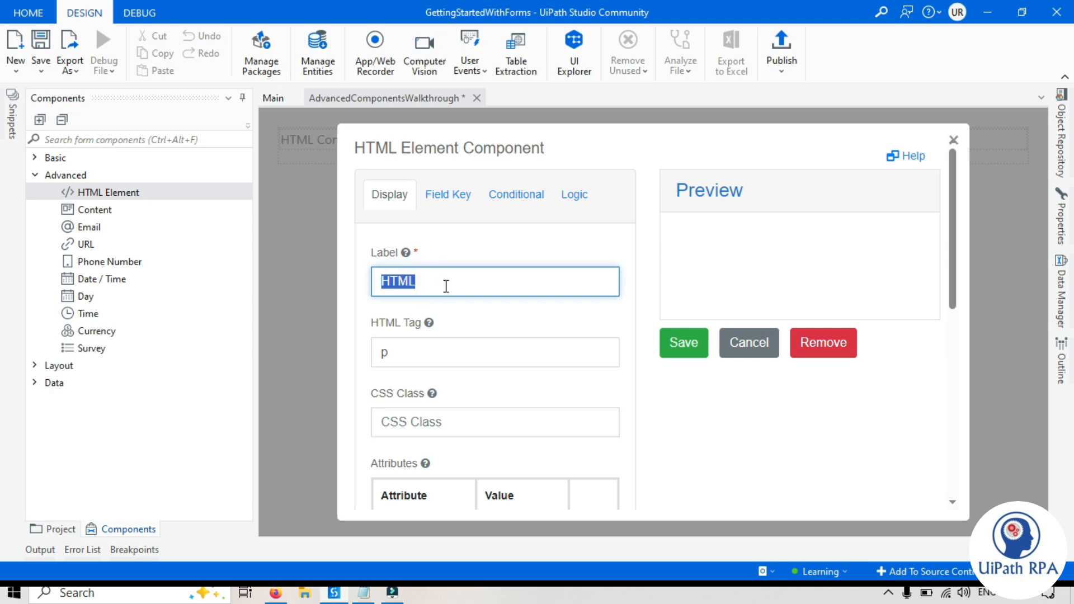
{"action": "scroll", "coordinate": [442, 283], "scroll_direction": "down", "scroll_amount": 3}
{"action": "double_click", "coordinate": [398, 195]}
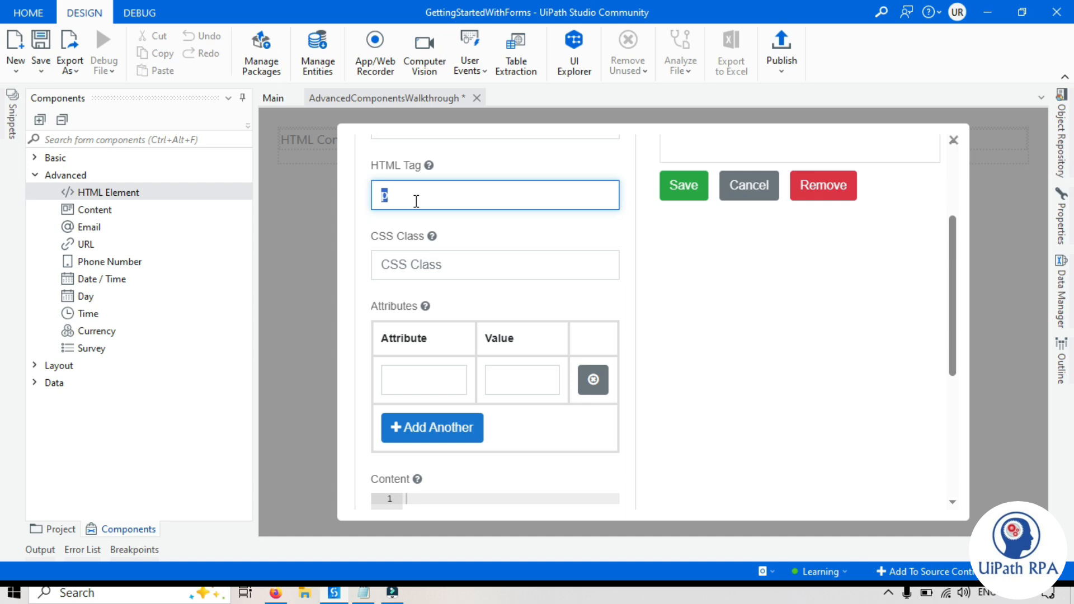
{"action": "type", "text": "img"}
{"action": "left_click", "coordinate": [446, 230]}
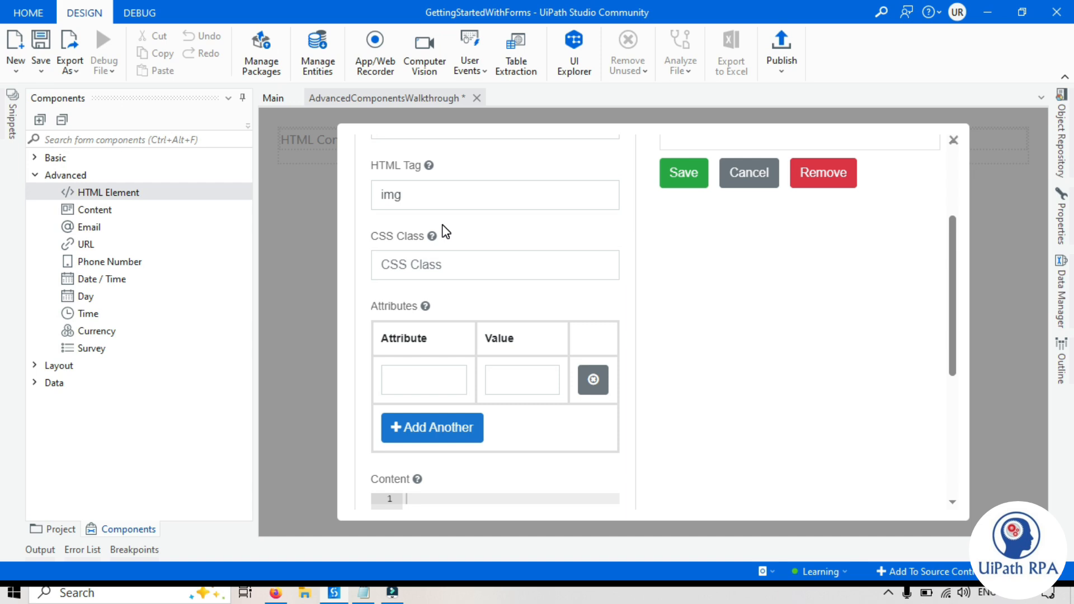
- Add a src attribute with an empty value to the img element
{"action": "left_click", "coordinate": [415, 378]}
{"action": "type", "text": "src"}
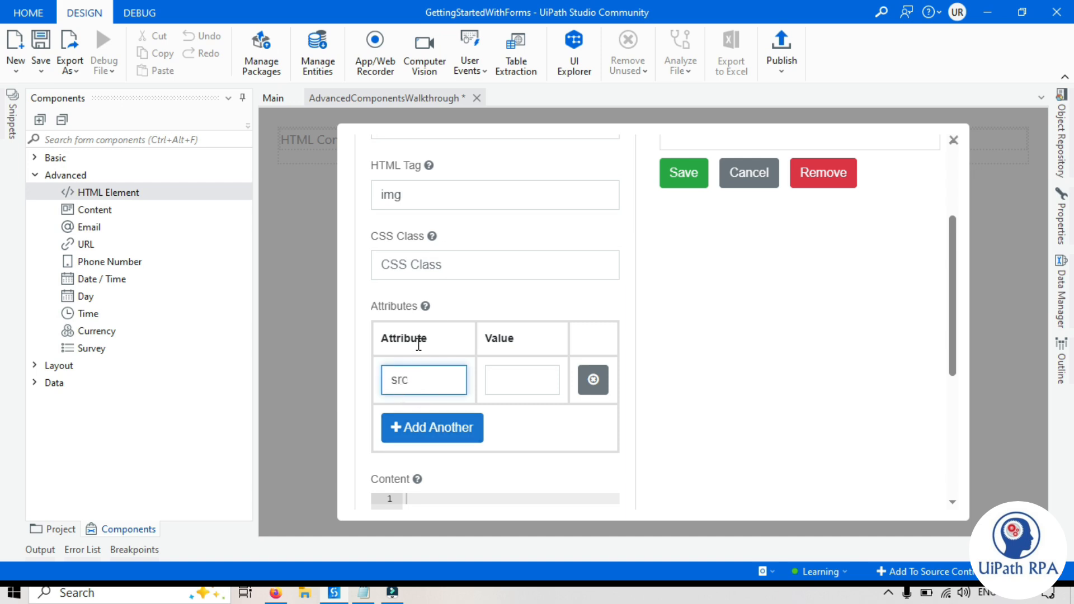
{"action": "left_click", "coordinate": [520, 380]}
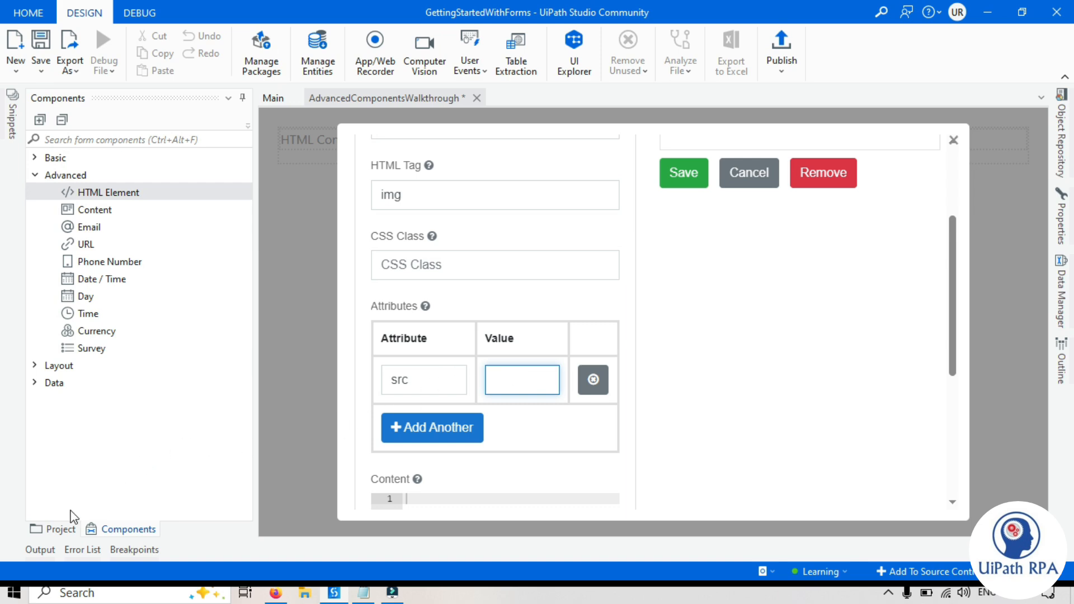
{"action": "left_click", "coordinate": [54, 529]}
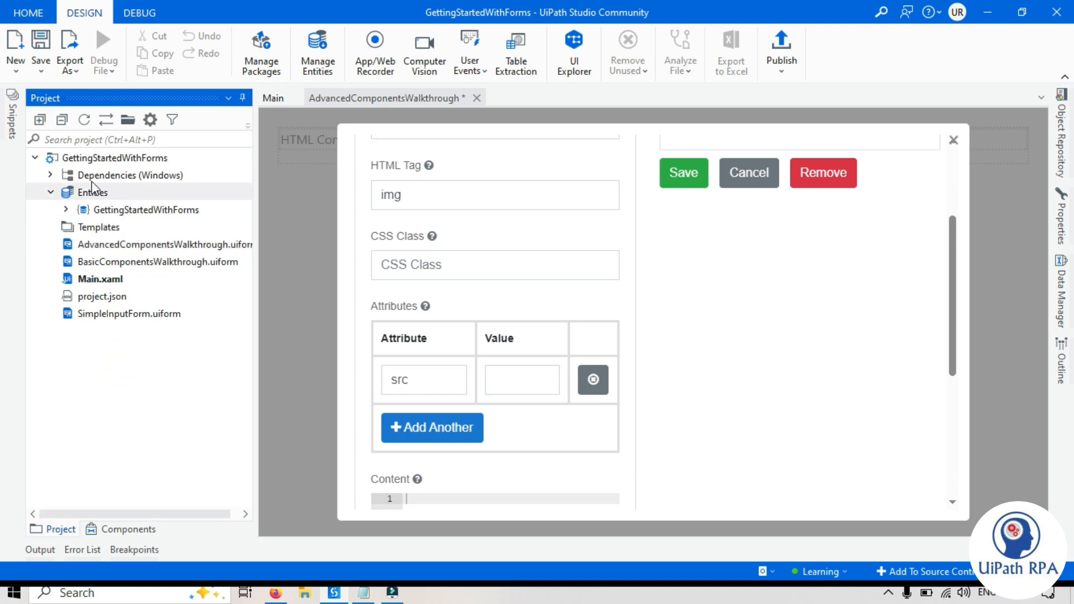
- In the project folder, select UiPathRPA_Logo and copy its file name
{"action": "left_click", "coordinate": [132, 119]}
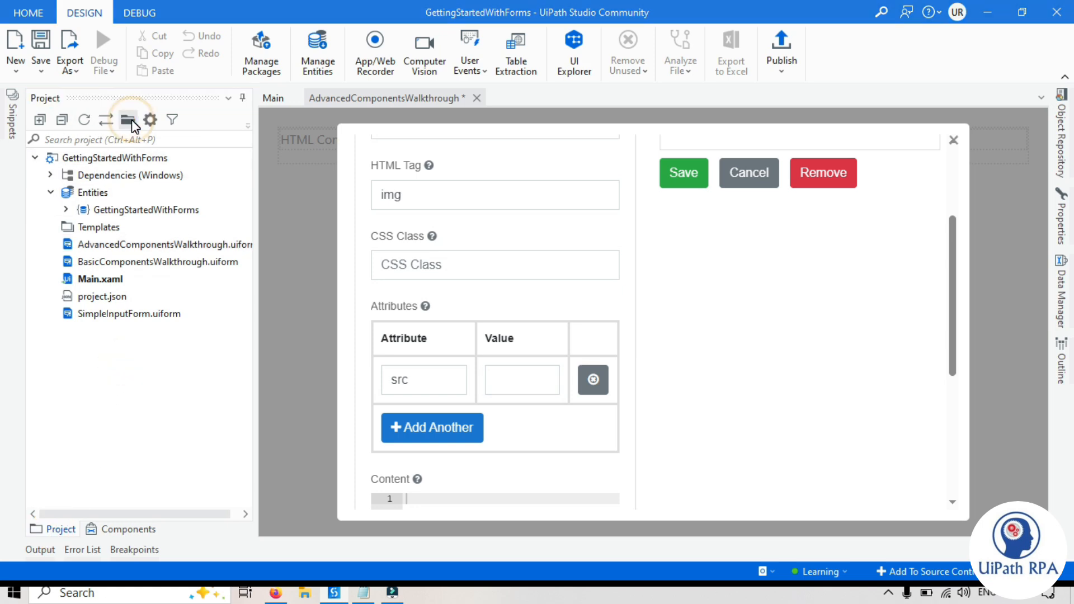
{"action": "left_click", "coordinate": [232, 352]}
{"action": "left_click", "coordinate": [256, 357]}
{"action": "key", "text": "ctrl+c"}
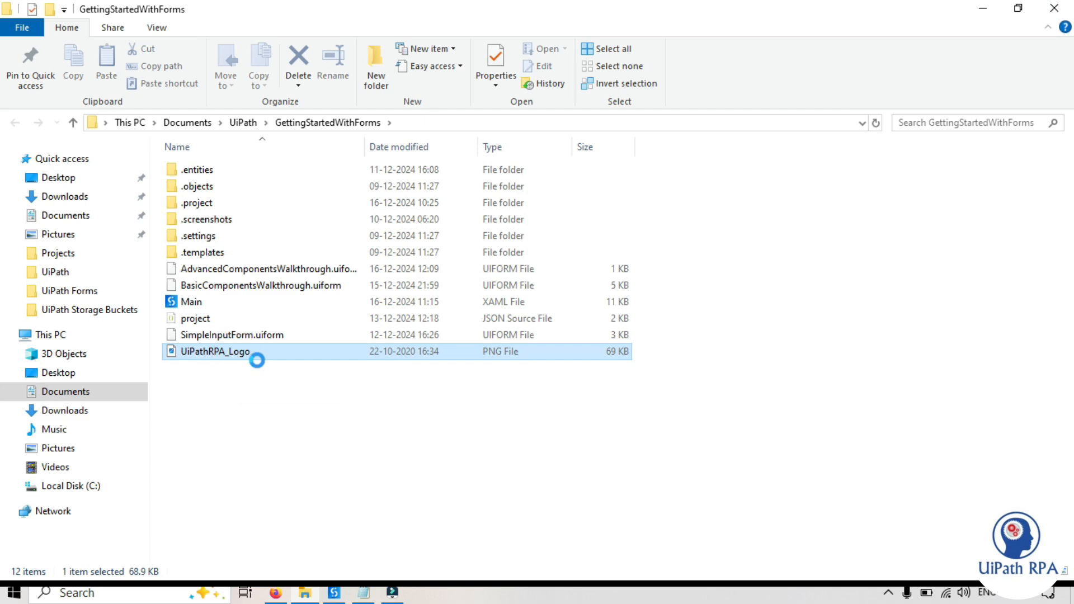
{"action": "left_click", "coordinate": [279, 392]}
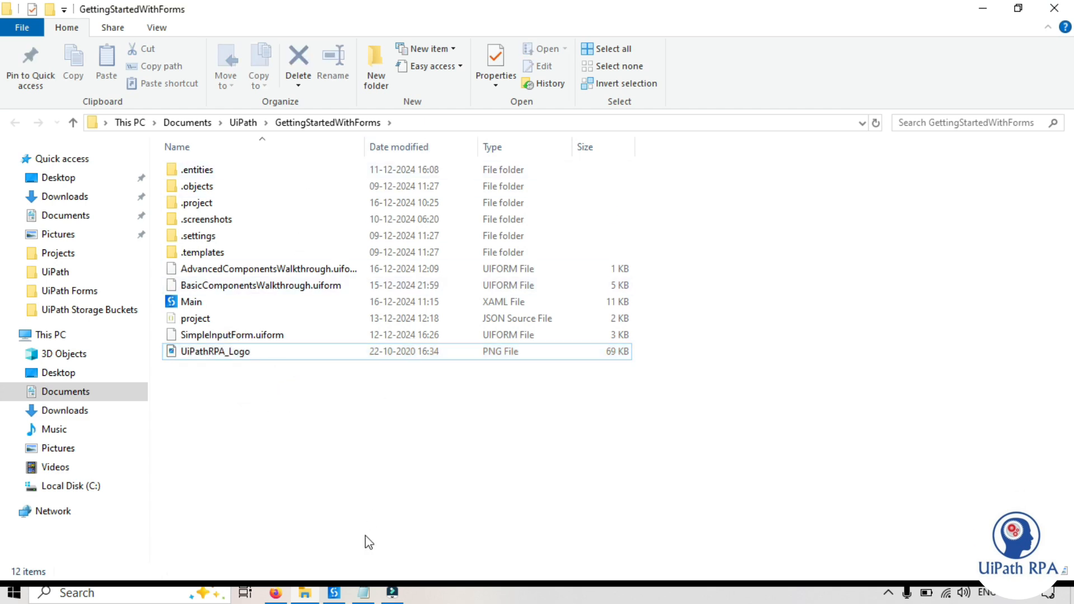
- Paste the logo name plus .png into the img element's src value
{"action": "left_click", "coordinate": [330, 594]}
{"action": "left_click", "coordinate": [520, 393]}
{"action": "key", "text": "ctrl+v"}
{"action": "type", "text": ".png"}
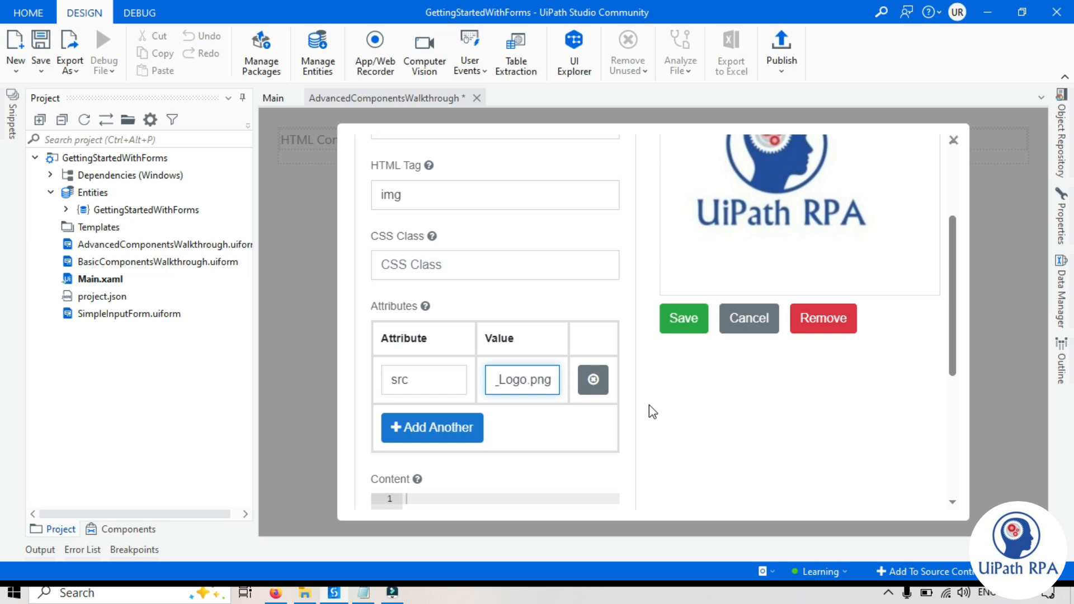
- Commit the logo src value and review the img tag settings
{"action": "left_click", "coordinate": [710, 401]}
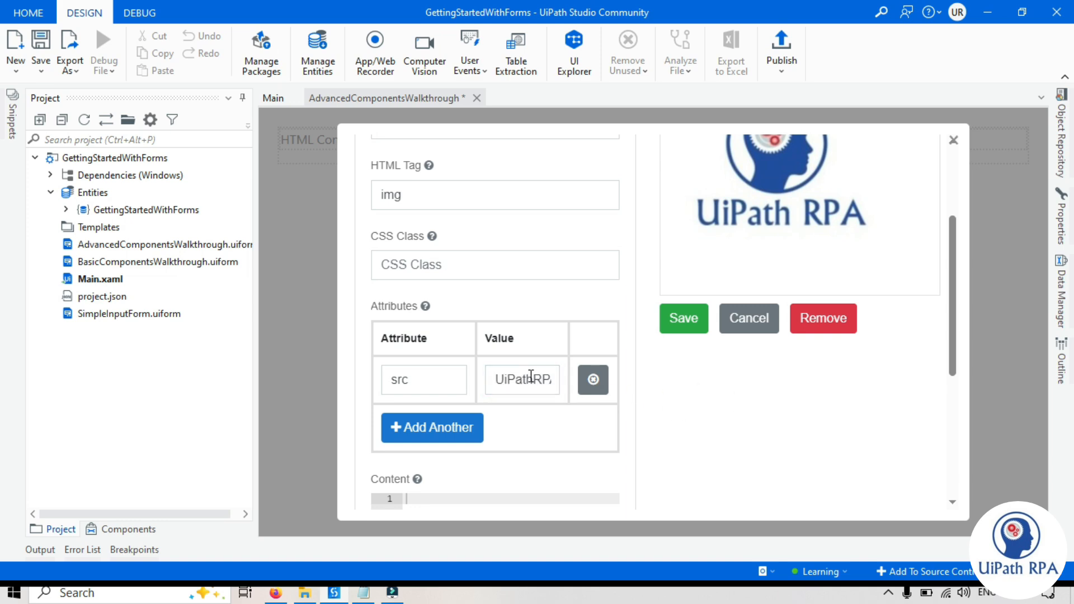
{"action": "scroll", "coordinate": [772, 207], "scroll_direction": "up", "scroll_amount": 3}
{"action": "scroll", "coordinate": [834, 297], "scroll_direction": "down", "scroll_amount": 2}
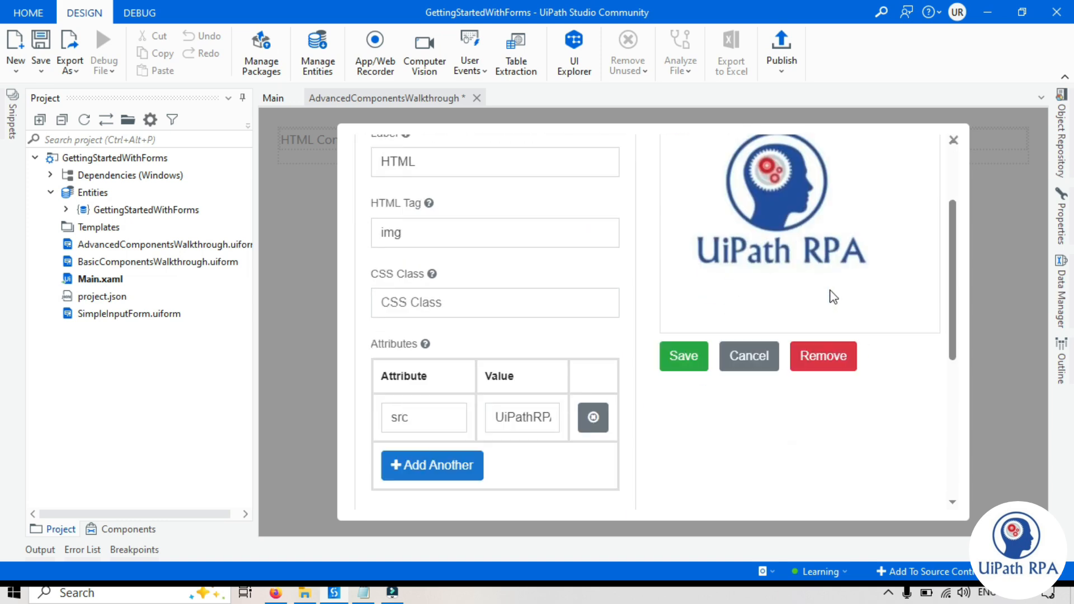
{"action": "scroll", "coordinate": [817, 240], "scroll_direction": "down", "scroll_amount": 1}
{"action": "scroll", "coordinate": [955, 286], "scroll_direction": "up", "scroll_amount": 2}
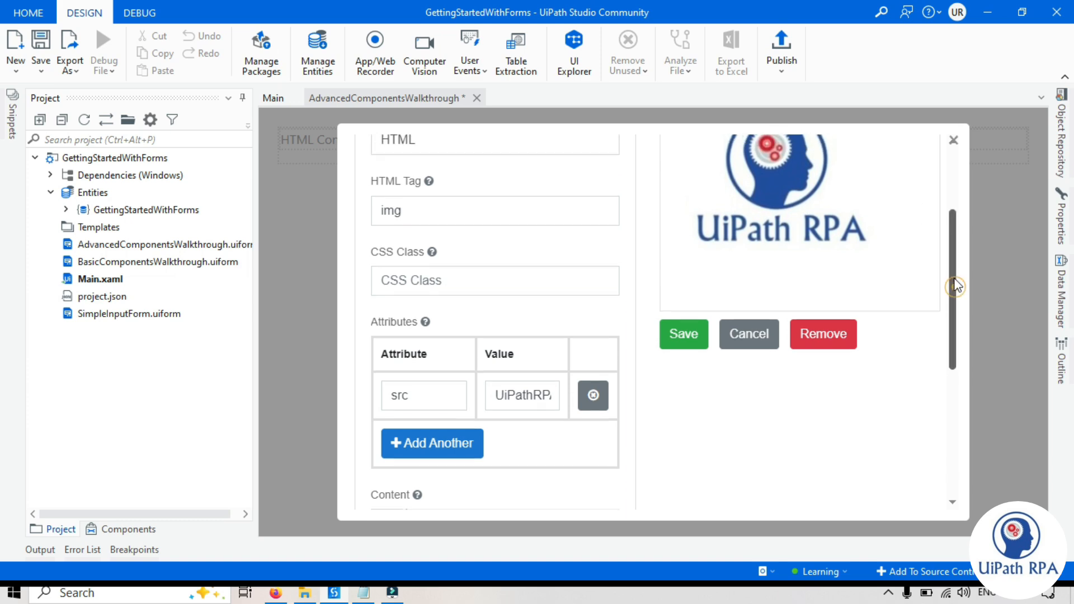
{"action": "scroll", "coordinate": [956, 285], "scroll_direction": "down", "scroll_amount": 1}
{"action": "scroll", "coordinate": [956, 287], "scroll_direction": "up", "scroll_amount": 1}
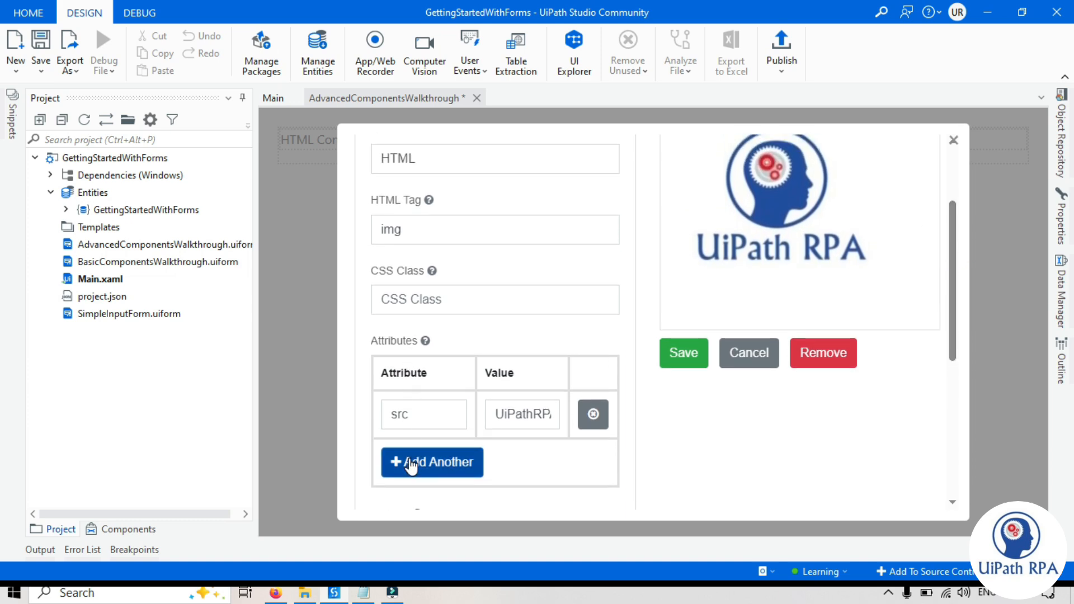
{"action": "left_click", "coordinate": [408, 230]}
{"action": "left_click_drag", "start_coordinate": [408, 230], "coordinate": [364, 233]}
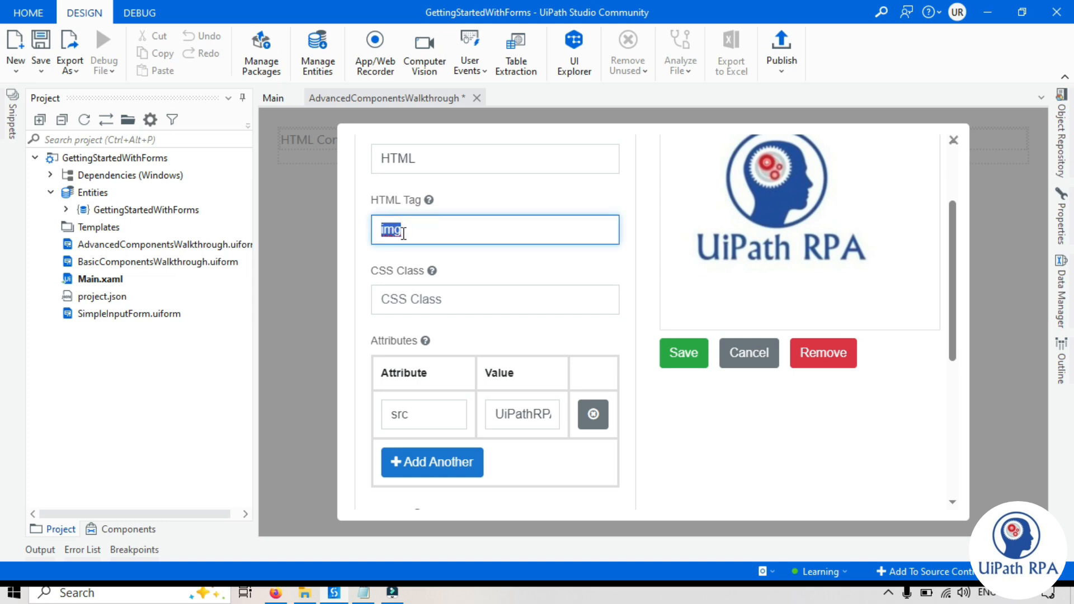
{"action": "left_click", "coordinate": [552, 458]}
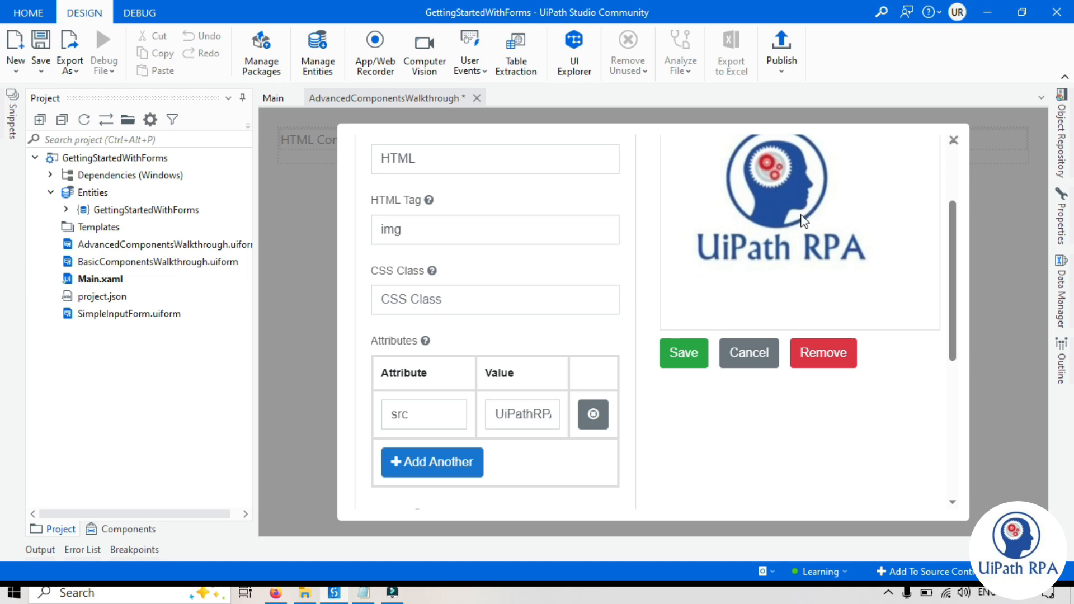
- Add a height attribute, first 50px, then enlarge it to 100px
{"action": "left_click", "coordinate": [420, 462]}
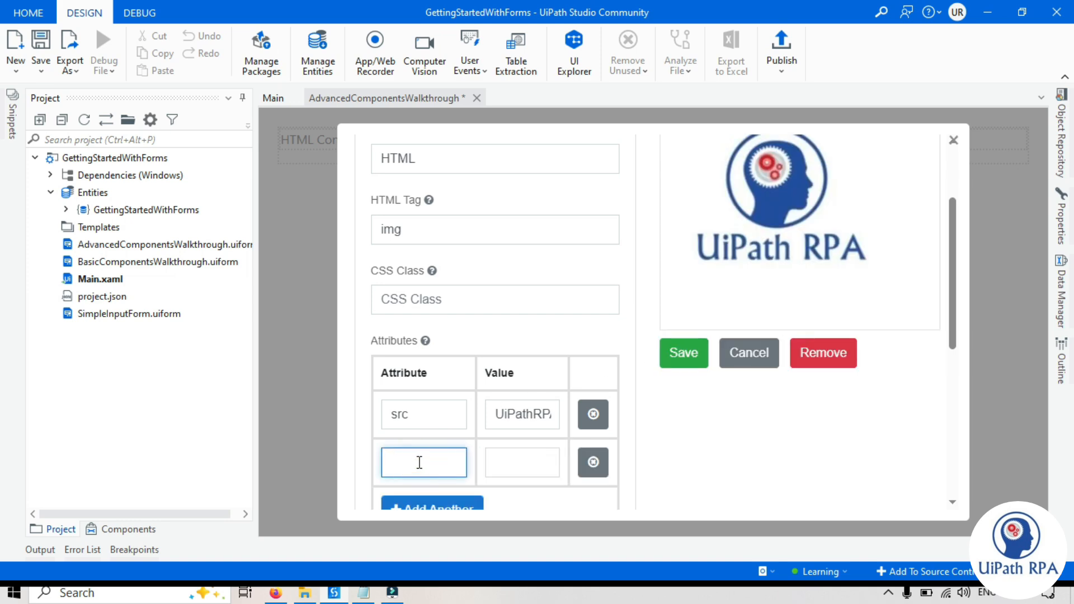
{"action": "type", "text": "height"}
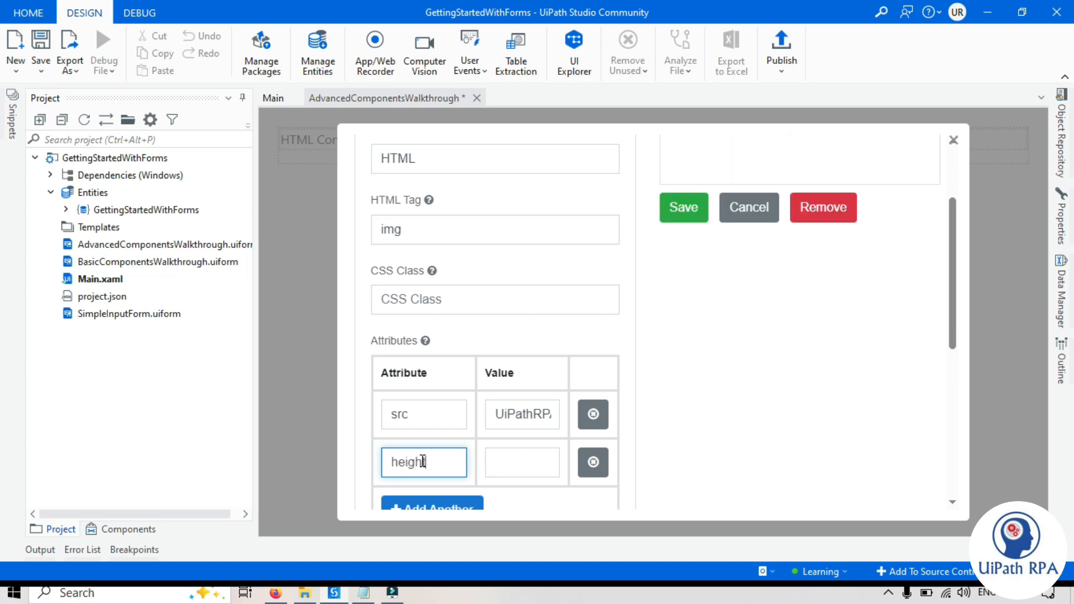
{"action": "left_click", "coordinate": [523, 464]}
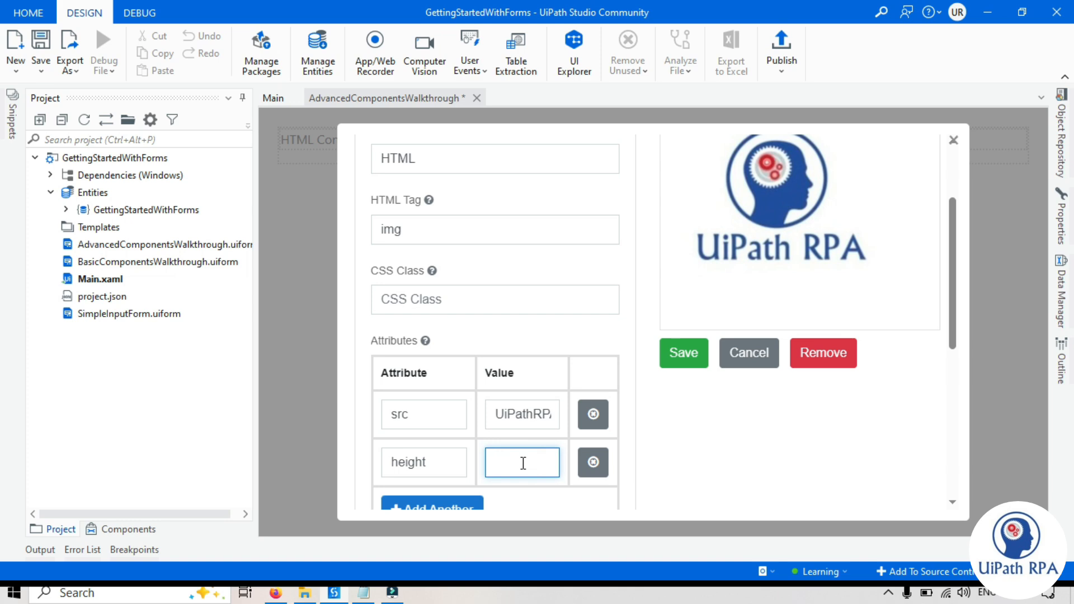
{"action": "type", "text": "50"}
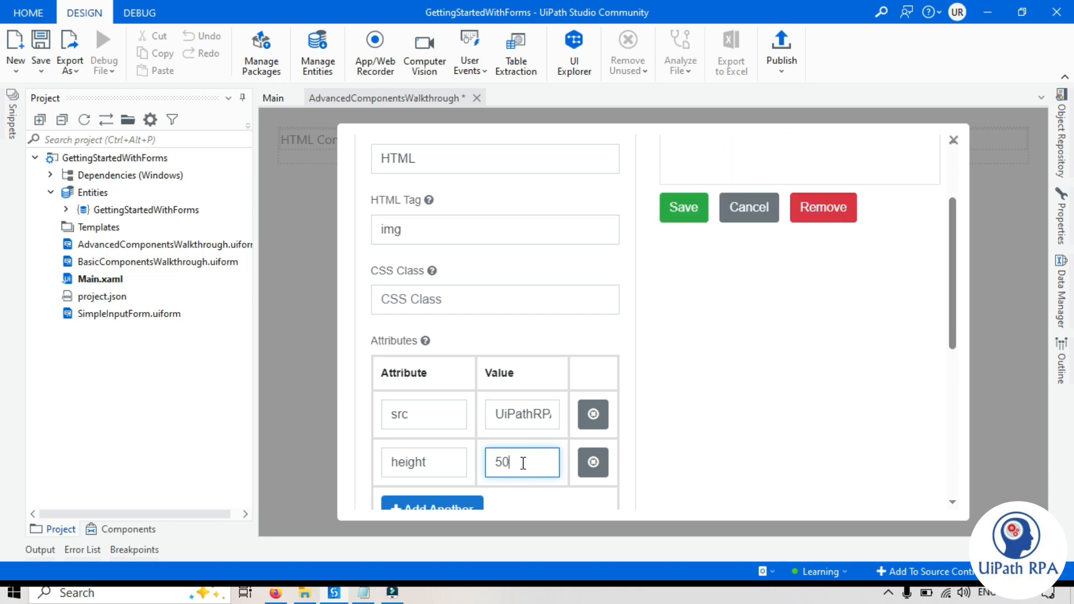
{"action": "type", "text": "px"}
{"action": "left_click", "coordinate": [740, 397]}
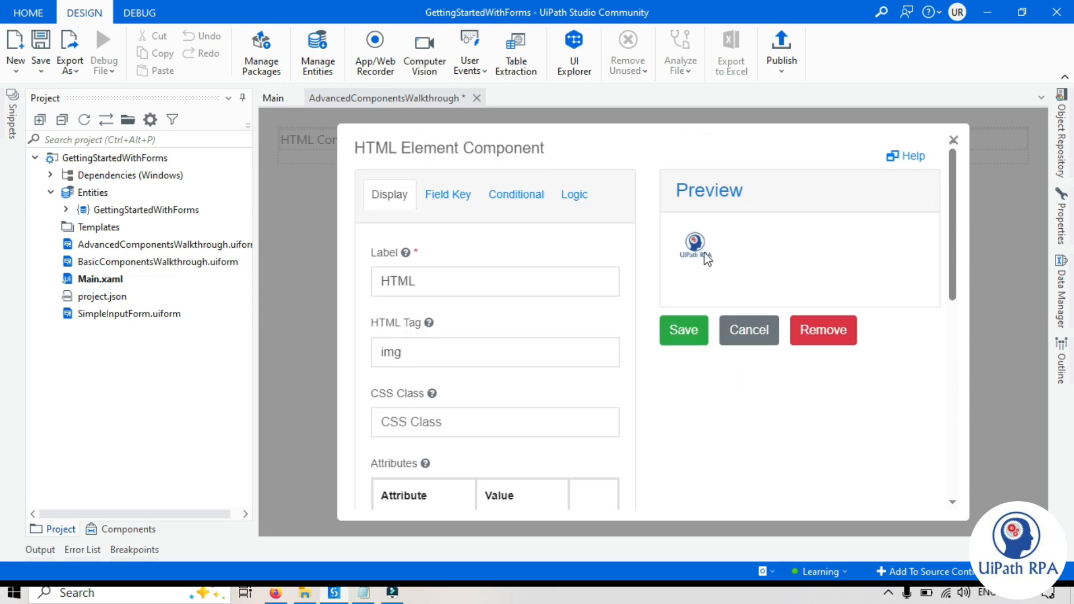
{"action": "scroll", "coordinate": [703, 252], "scroll_direction": "down", "scroll_amount": 3}
{"action": "left_click", "coordinate": [500, 424]}
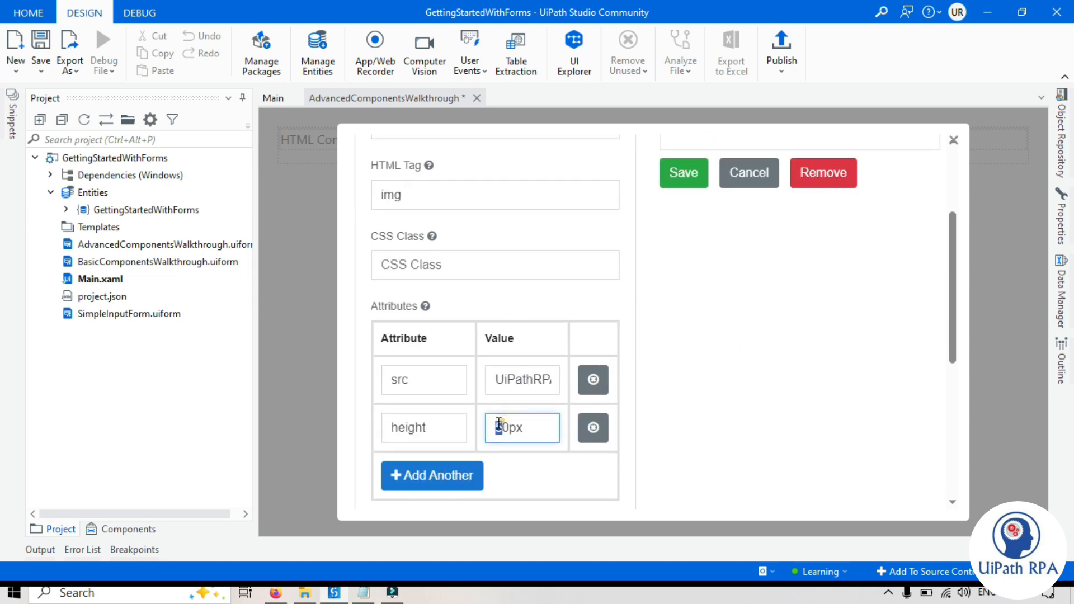
{"action": "key", "text": "Delete"}
{"action": "type", "text": "10"}
{"action": "left_click", "coordinate": [799, 369]}
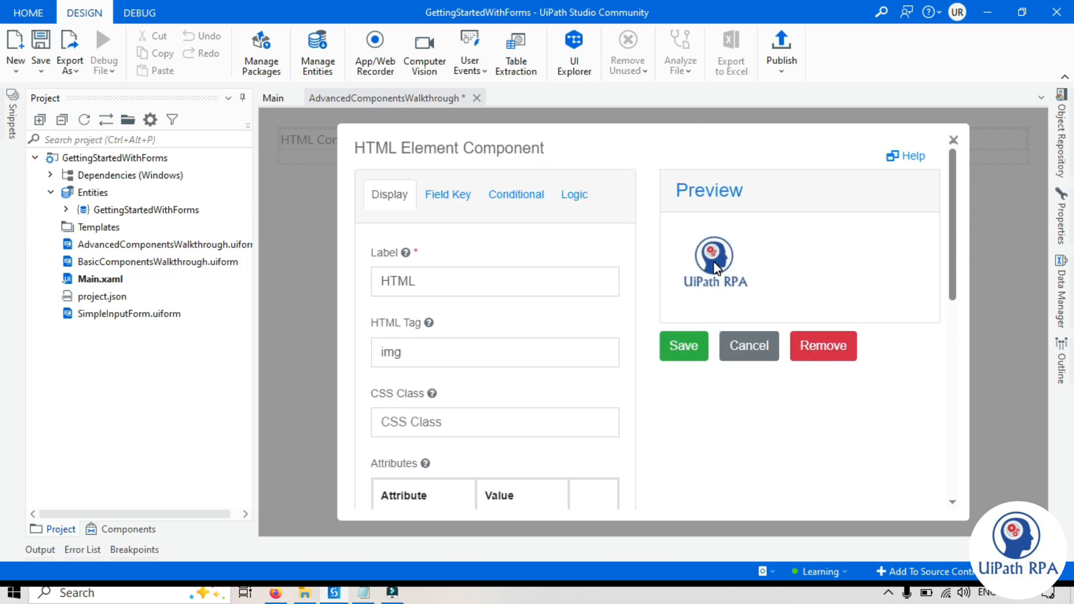
- Deselect the element to see the UiPath RPA logo rendered on the form
{"action": "scroll", "coordinate": [713, 260], "scroll_direction": "down", "scroll_amount": 5}
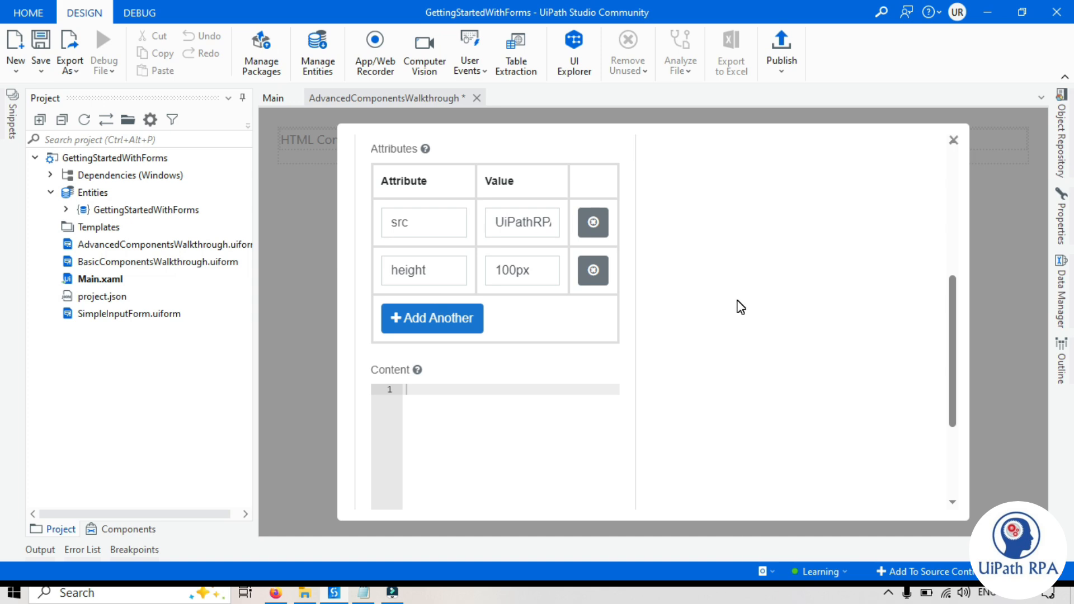
{"action": "scroll", "coordinate": [741, 307], "scroll_direction": "up", "scroll_amount": 5}
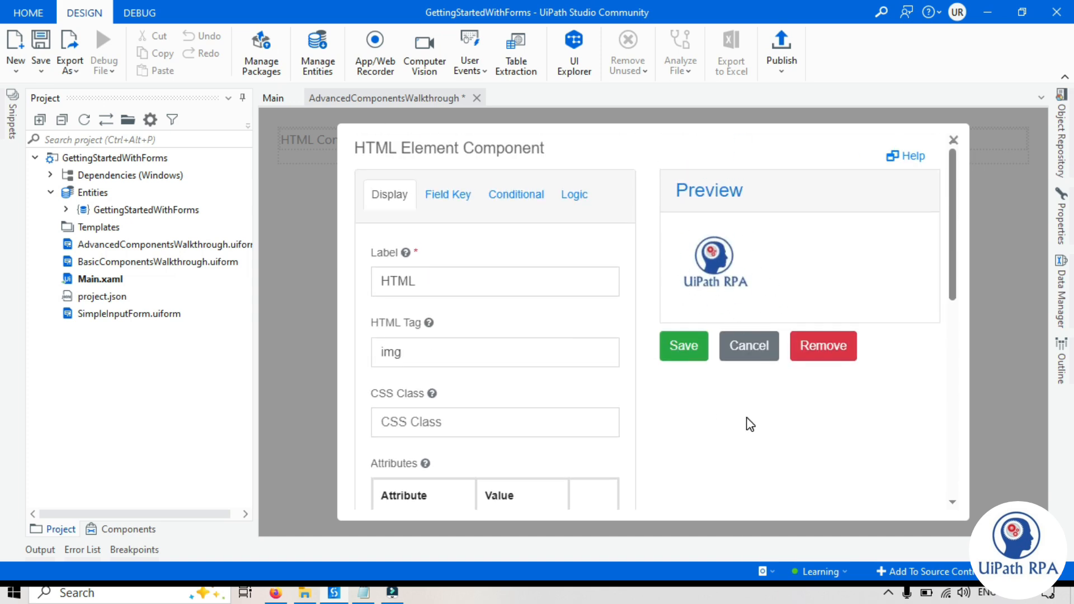
{"action": "scroll", "coordinate": [750, 425], "scroll_direction": "down", "scroll_amount": 5}
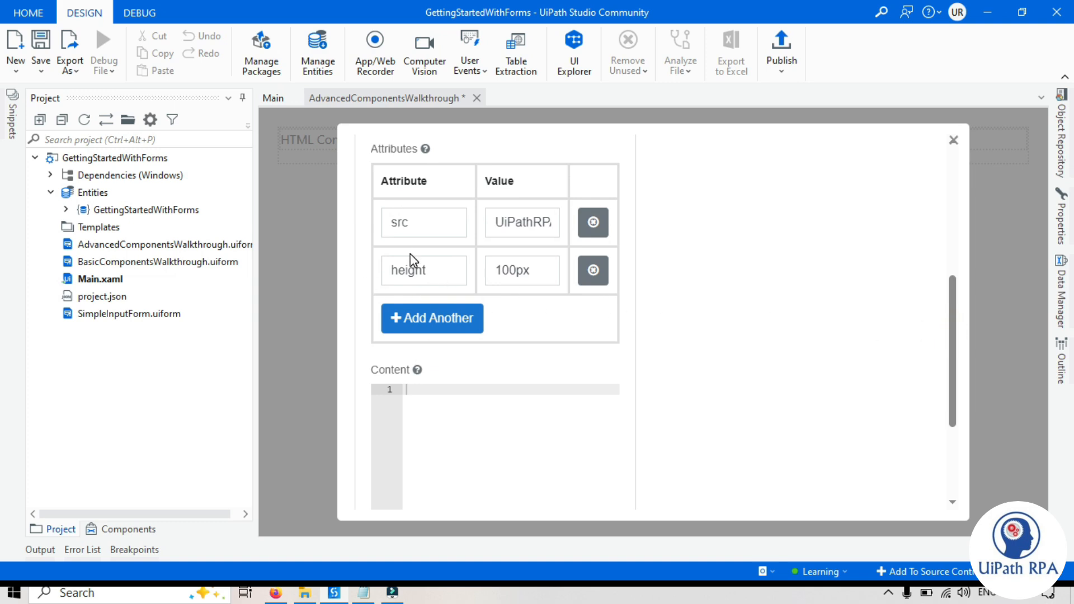
{"action": "scroll", "coordinate": [410, 263], "scroll_direction": "up", "scroll_amount": 3}
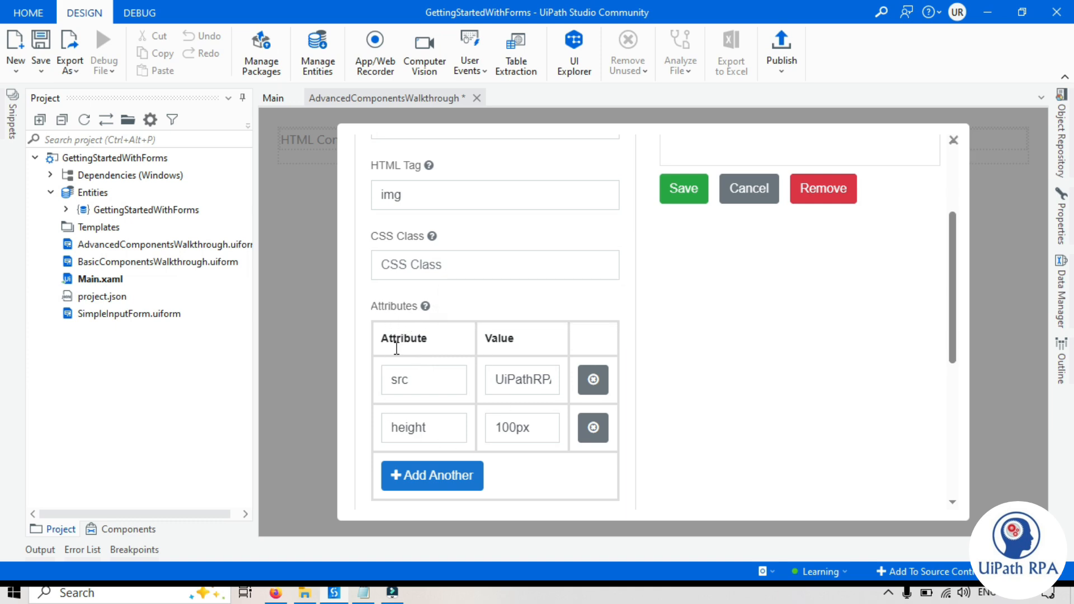
{"action": "scroll", "coordinate": [455, 384], "scroll_direction": "down", "scroll_amount": 5}
{"action": "left_click", "coordinate": [429, 234]}
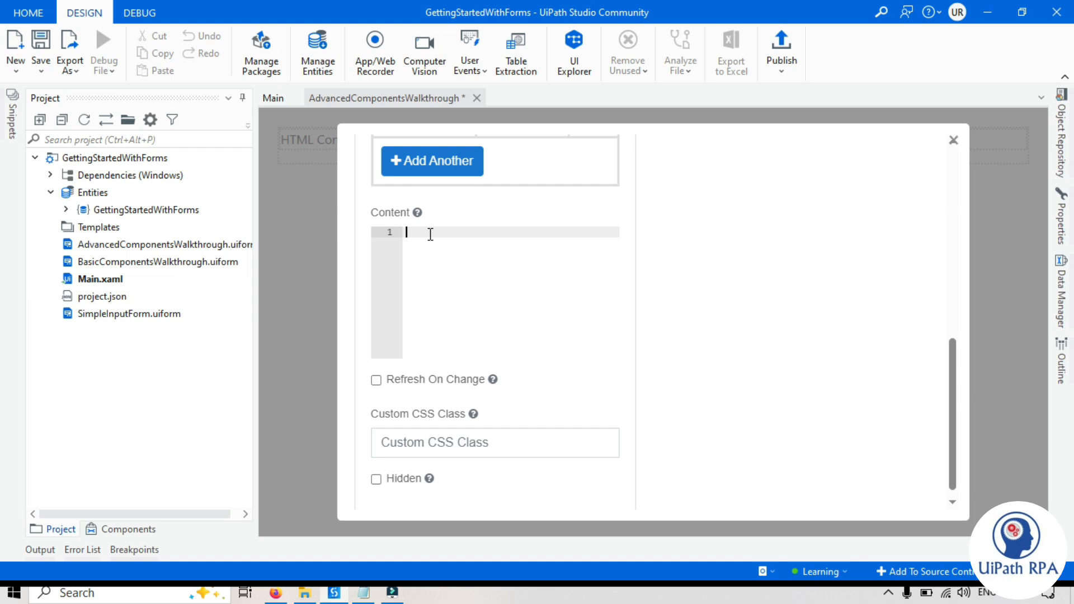
{"action": "scroll", "coordinate": [428, 233], "scroll_direction": "up", "scroll_amount": 5}
{"action": "scroll", "coordinate": [403, 412], "scroll_direction": "down", "scroll_amount": 5}
{"action": "scroll", "coordinate": [537, 233], "scroll_direction": "up", "scroll_amount": 10}
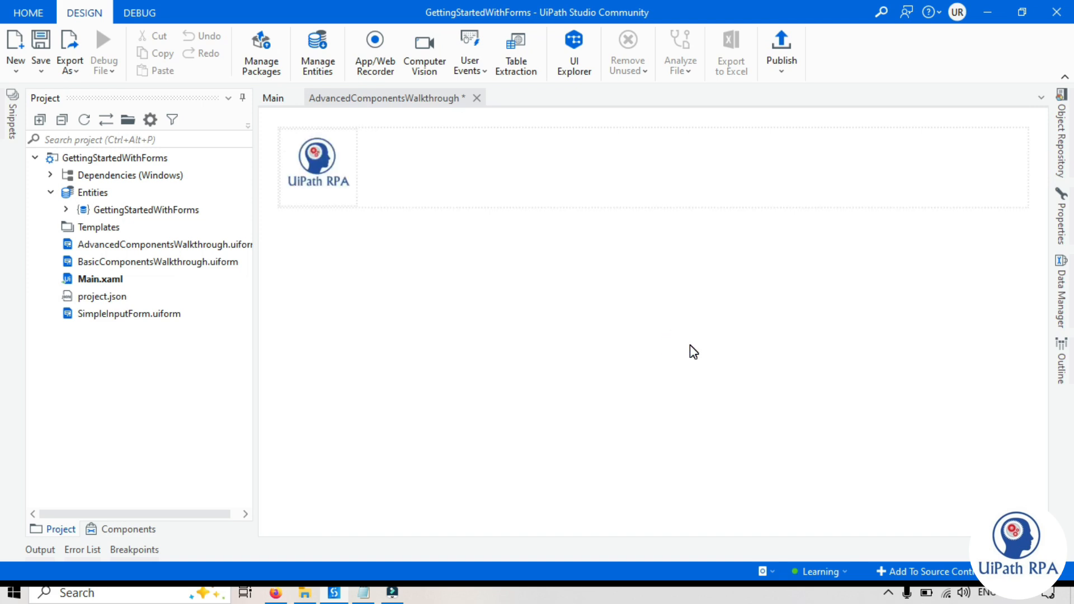
{"action": "left_click", "coordinate": [392, 274]}
{"action": "mouse_move", "coordinate": [313, 166]}
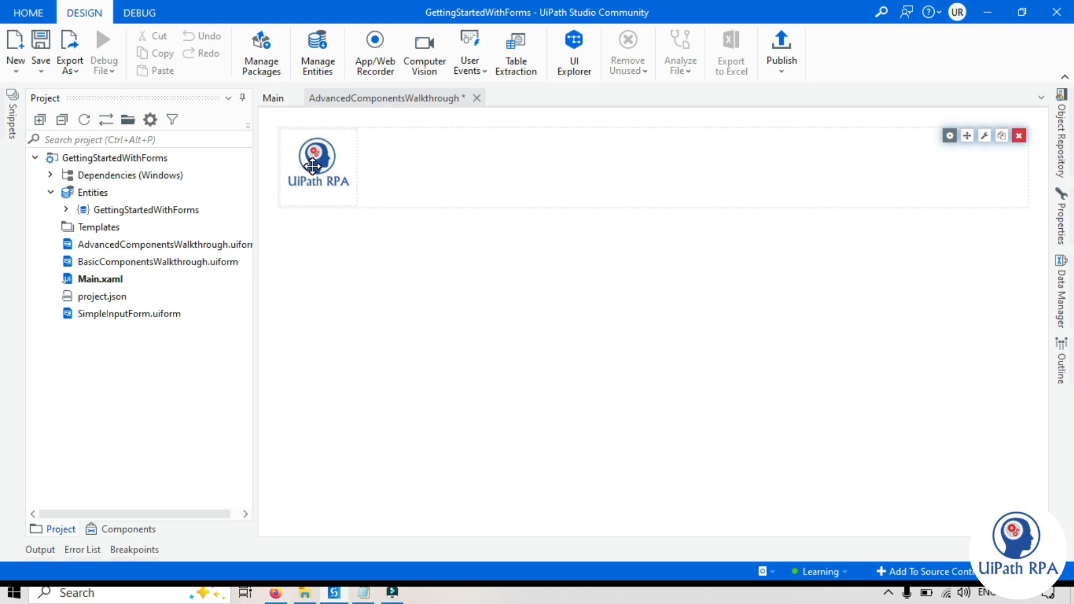
{"action": "left_click", "coordinate": [275, 593]}
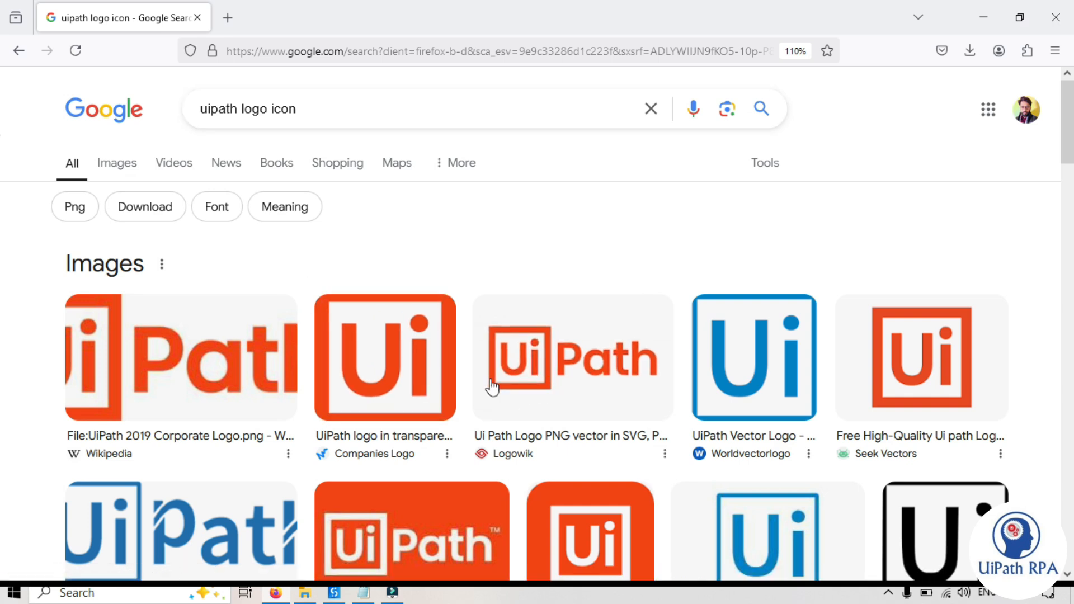
- Copy the UiPath logo image link from the Google results and return to Studio
{"action": "right_click", "coordinate": [572, 376]}
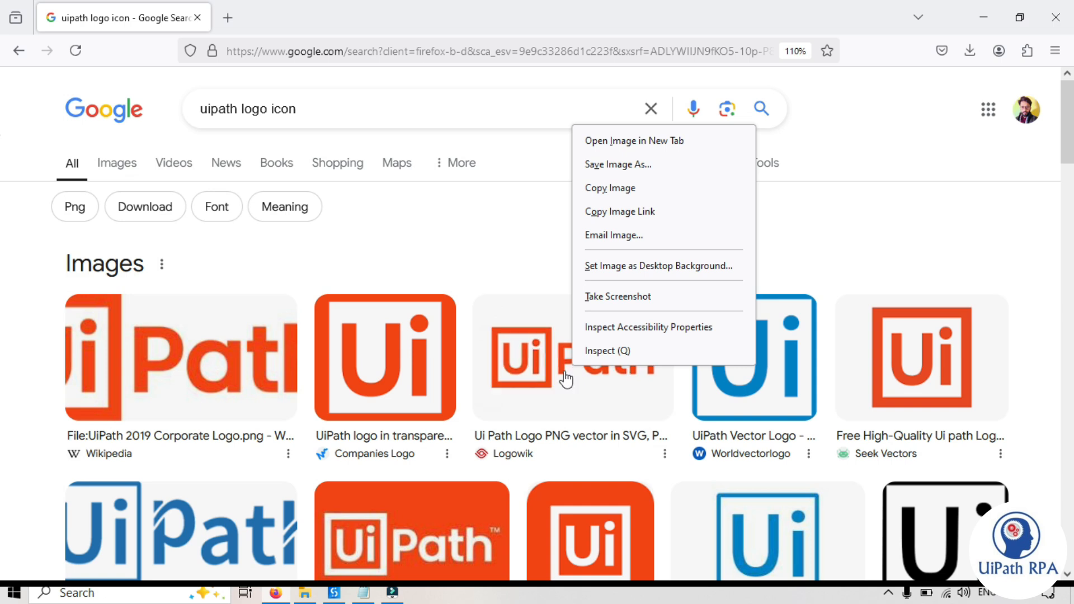
{"action": "left_click", "coordinate": [632, 215]}
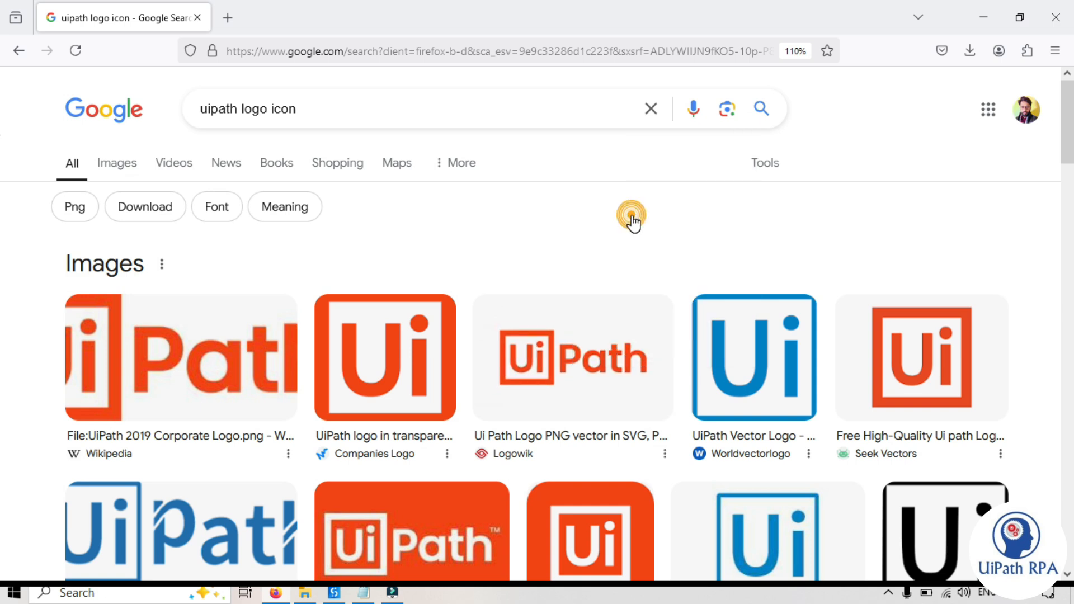
{"action": "left_click", "coordinate": [334, 598]}
{"action": "left_click", "coordinate": [449, 305]}
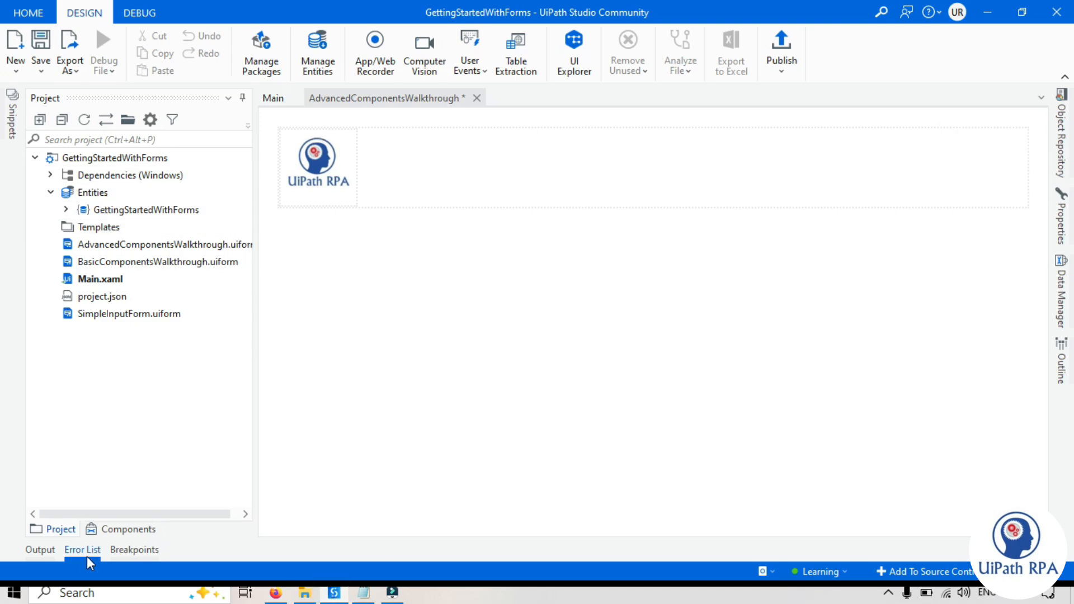
- Drop a second HTML Element below the logo and set its tag to img
{"action": "left_click", "coordinate": [121, 529]}
{"action": "left_click_drag", "start_coordinate": [107, 194], "coordinate": [347, 209]}
{"action": "left_click", "coordinate": [397, 356]}
{"action": "type", "text": "img"}
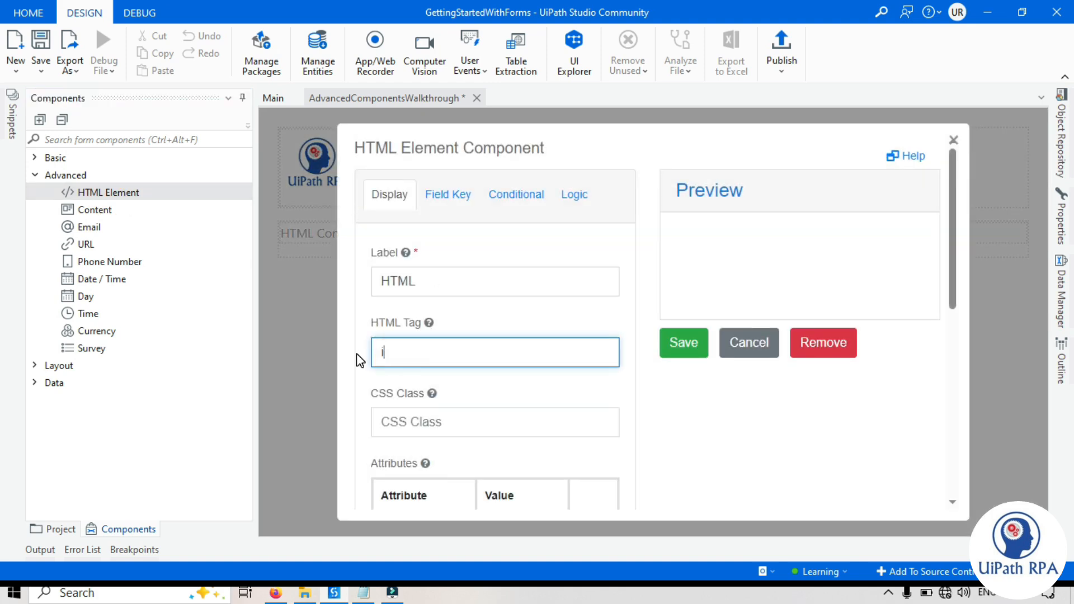
{"action": "left_click", "coordinate": [747, 377]}
{"action": "left_click", "coordinate": [748, 377]}
- Enter <img src=" with the pasted base64 PNG data into the element's Content
{"action": "scroll", "coordinate": [391, 352], "scroll_direction": "down", "scroll_amount": 3}
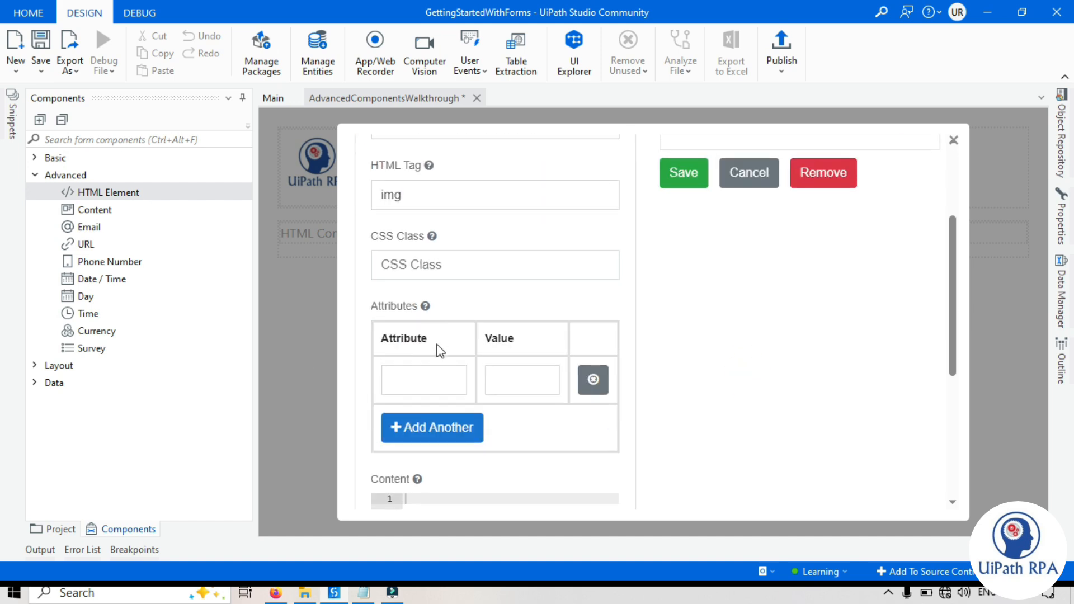
{"action": "scroll", "coordinate": [772, 427], "scroll_direction": "up", "scroll_amount": 3}
{"action": "left_click", "coordinate": [778, 401]}
{"action": "left_click_drag", "start_coordinate": [954, 295], "coordinate": [956, 401]}
{"action": "scroll", "coordinate": [443, 283], "scroll_direction": "down", "scroll_amount": 3}
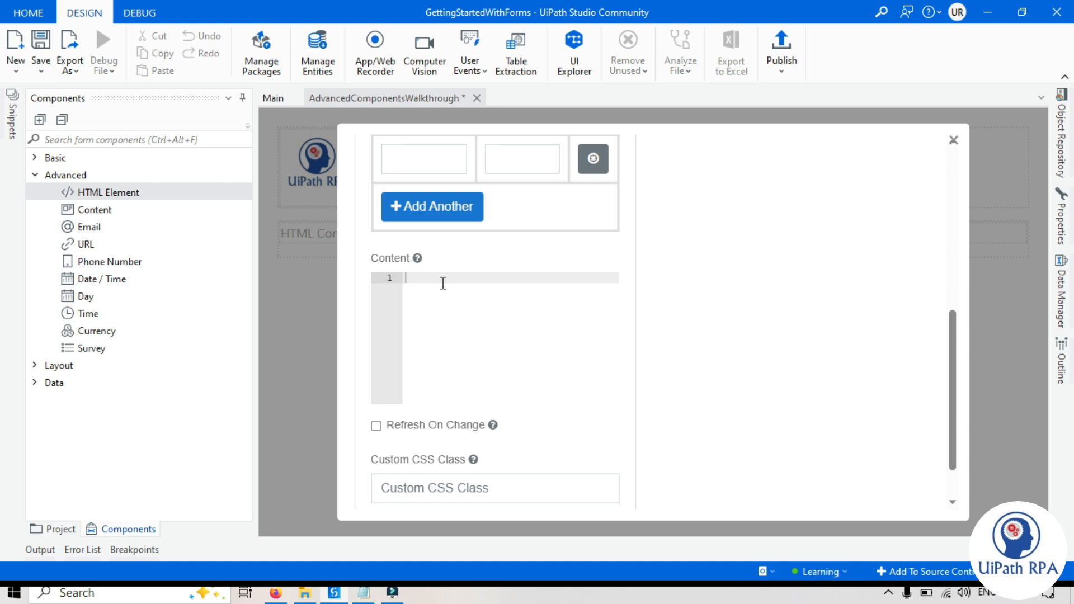
{"action": "type", "text": "<img src=\""}
{"action": "key", "text": "ctrl+v"}
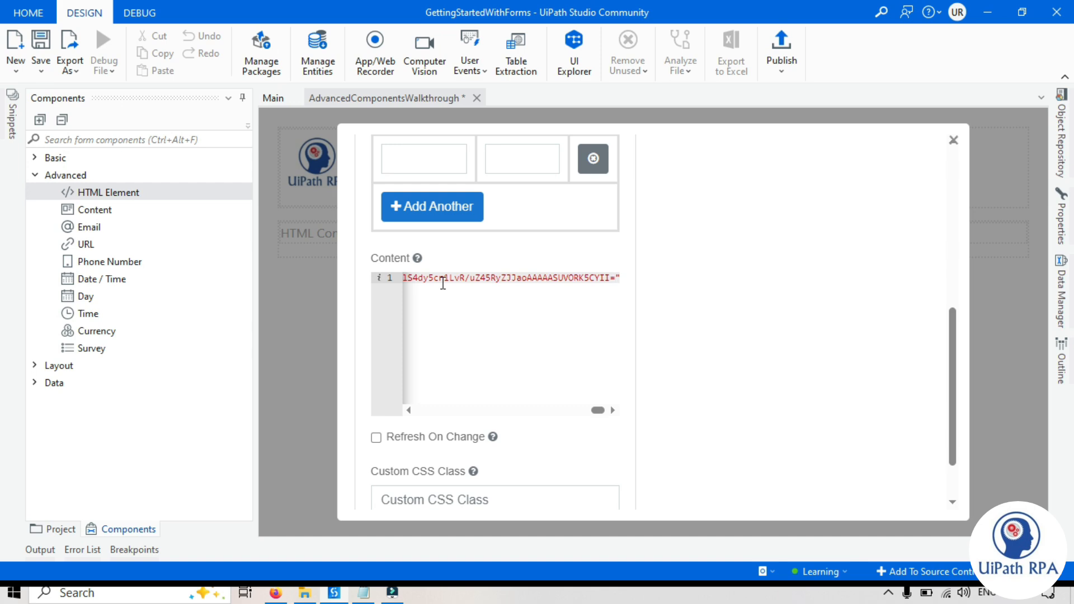
{"action": "left_click_drag", "start_coordinate": [598, 410], "coordinate": [412, 410]}
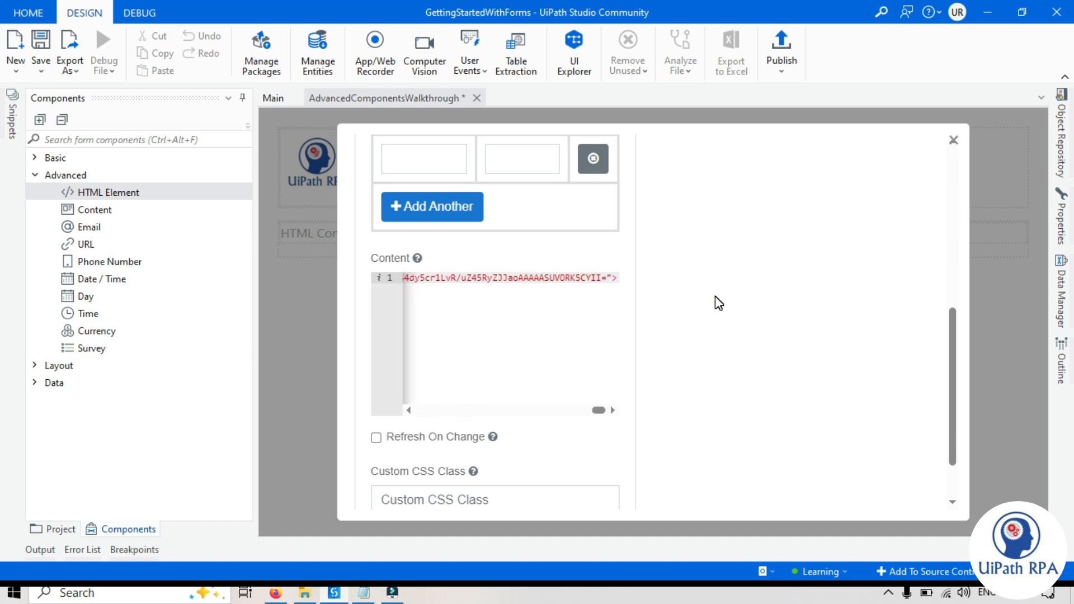
{"action": "left_click", "coordinate": [717, 297]}
{"action": "scroll", "coordinate": [717, 297], "scroll_direction": "up", "scroll_amount": 2}
{"action": "scroll", "coordinate": [720, 303], "scroll_direction": "up", "scroll_amount": 4}
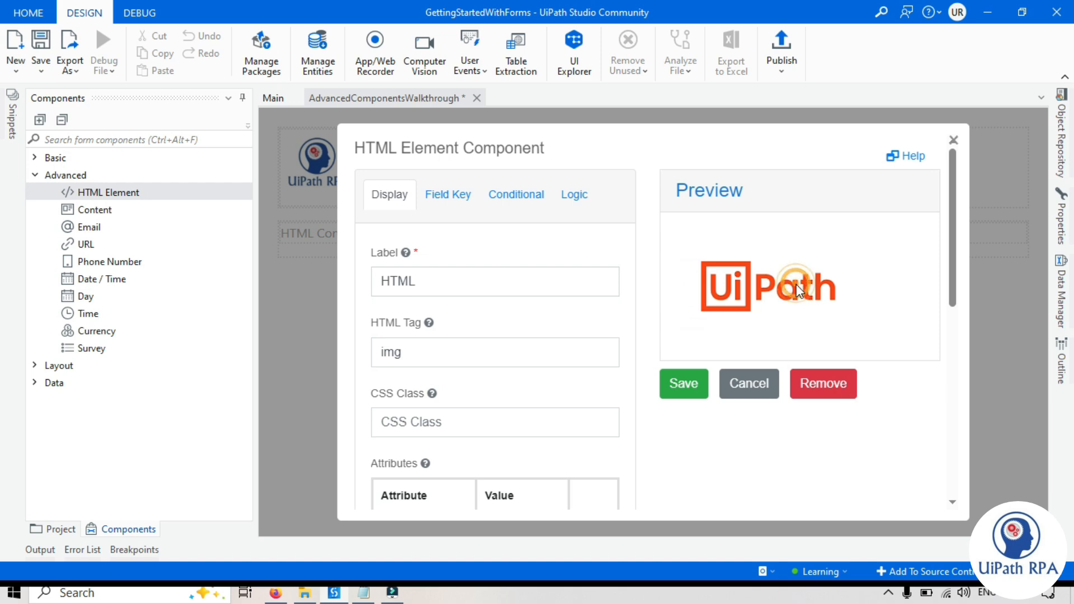
- Append a height attribute to the img markup and set it to 100px
{"action": "left_click_drag", "start_coordinate": [953, 297], "coordinate": [953, 417]}
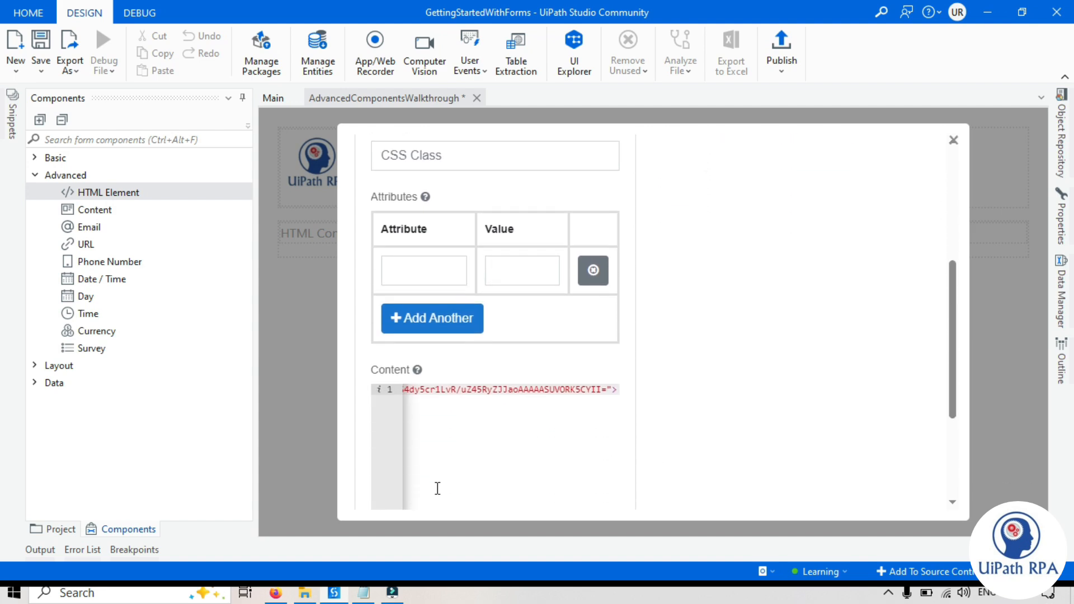
{"action": "left_click", "coordinate": [453, 390]}
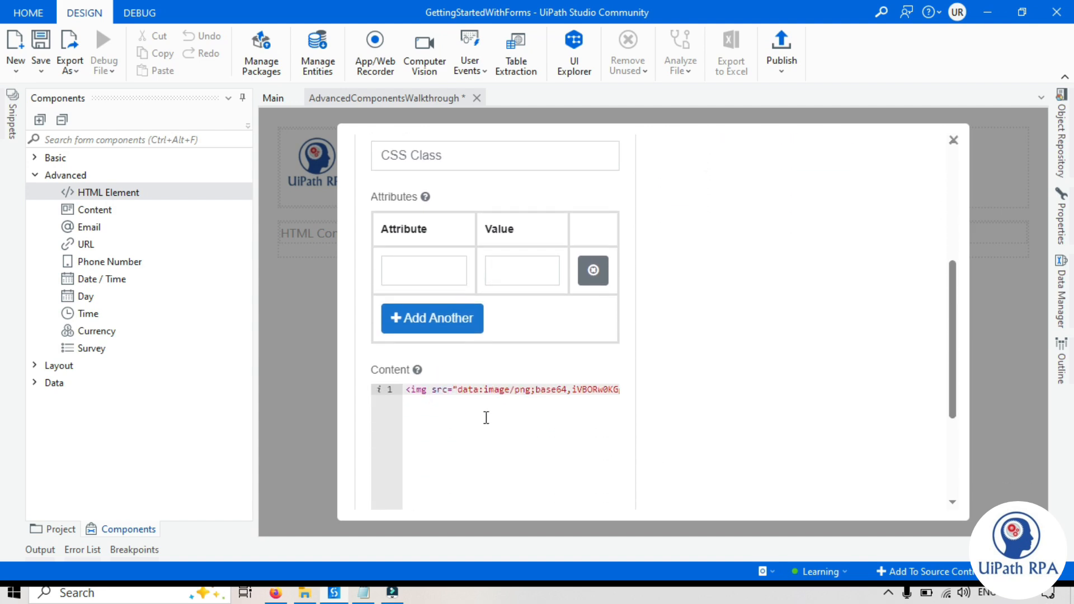
{"action": "key", "text": "End"}
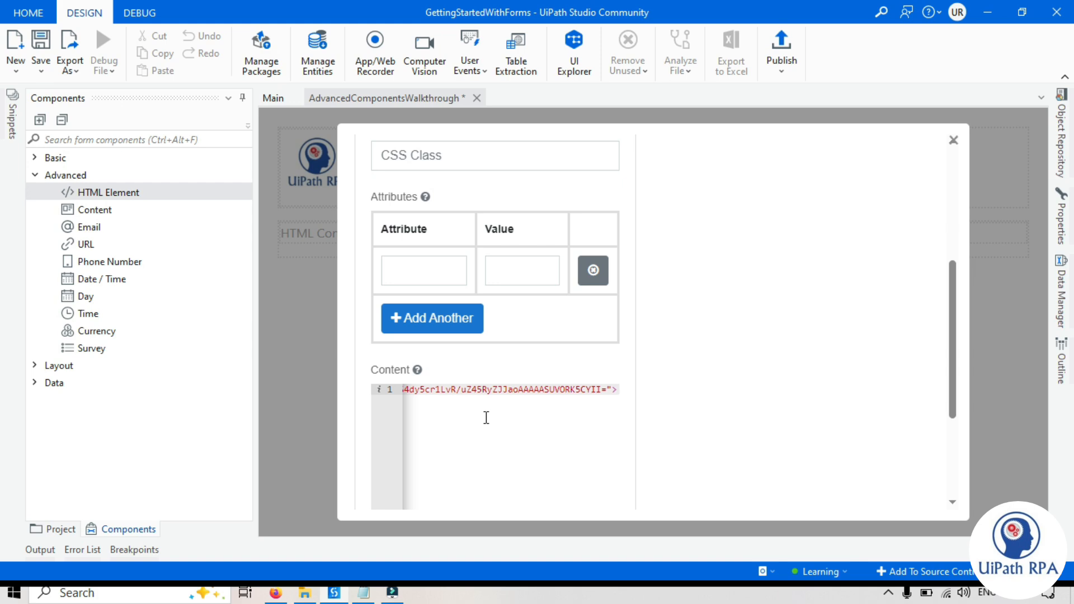
{"action": "type", "text": "height="}
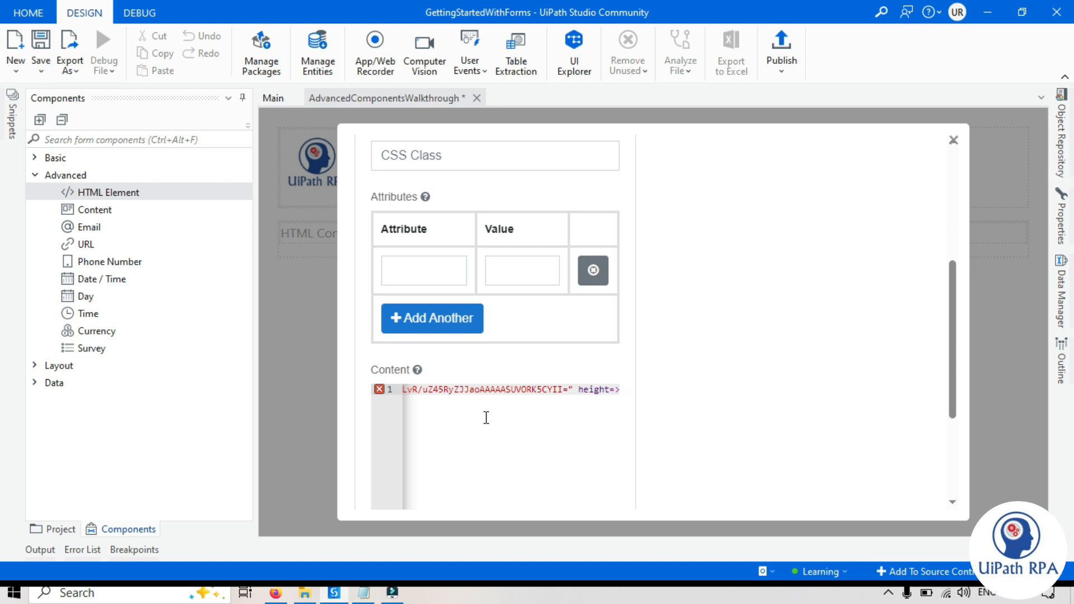
{"action": "type", "text": "50px"}
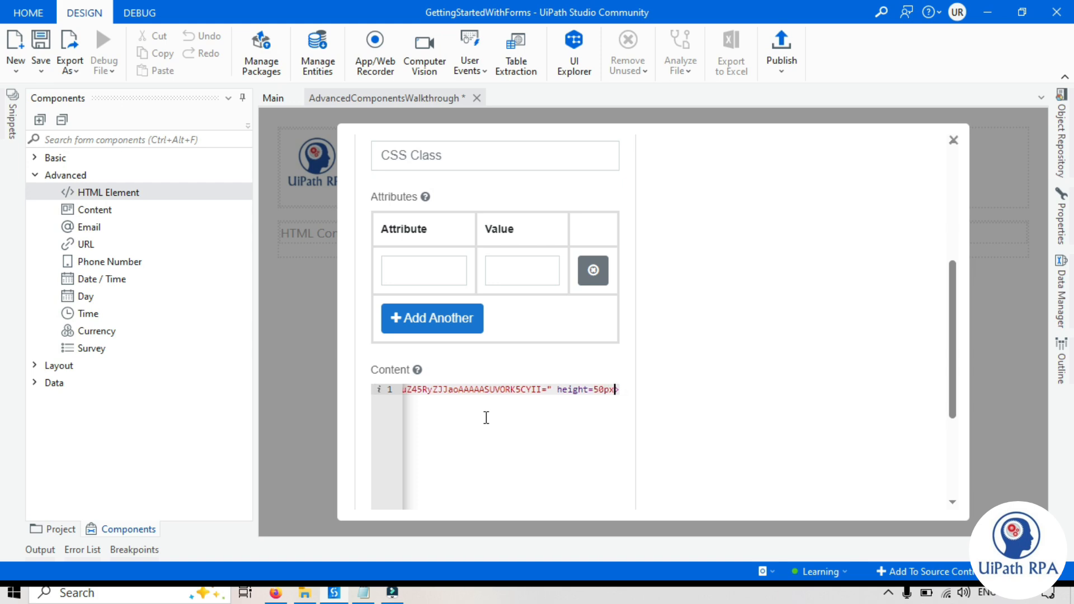
{"action": "scroll", "coordinate": [878, 357], "scroll_direction": "up", "scroll_amount": 5}
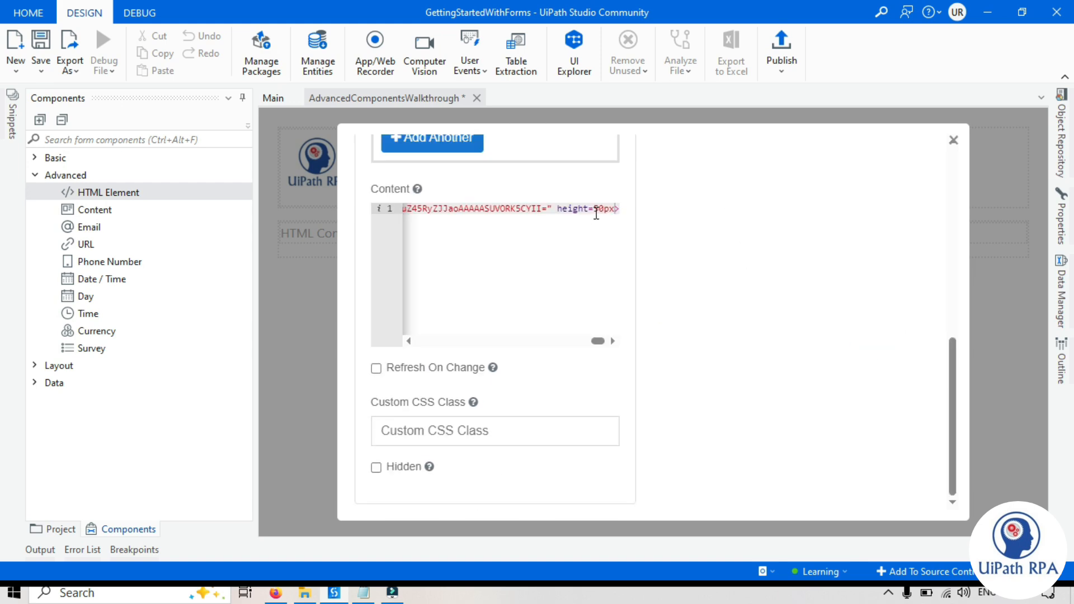
{"action": "left_click", "coordinate": [597, 211]}
{"action": "key", "text": "BackSpace"}
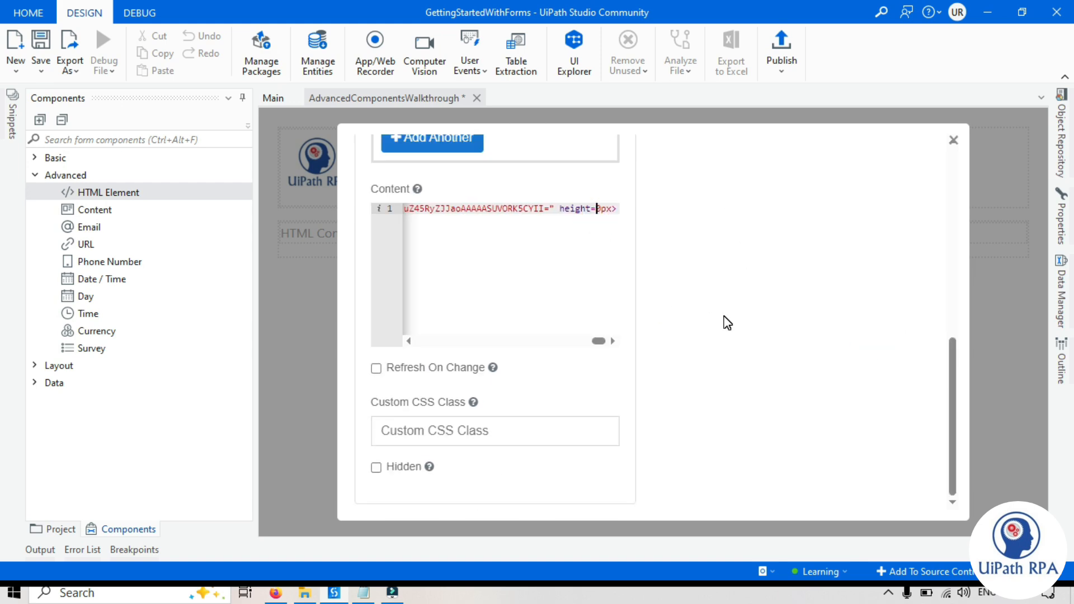
{"action": "left_click", "coordinate": [728, 324]}
{"action": "left_click", "coordinate": [600, 211]}
{"action": "key", "text": "BackSpace"}
{"action": "type", "text": "10"}
{"action": "left_click", "coordinate": [758, 278]}
- Check the resized logo in the preview and save the element
{"action": "scroll", "coordinate": [757, 280], "scroll_direction": "up", "scroll_amount": 8}
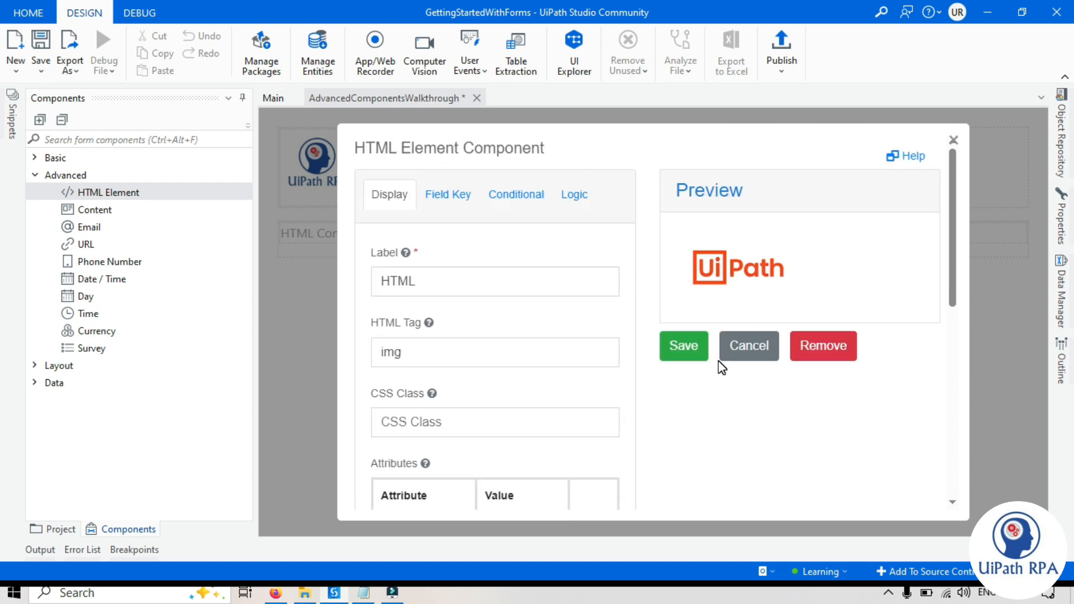
{"action": "scroll", "coordinate": [722, 368], "scroll_direction": "down", "scroll_amount": 5}
{"action": "left_click", "coordinate": [722, 368]}
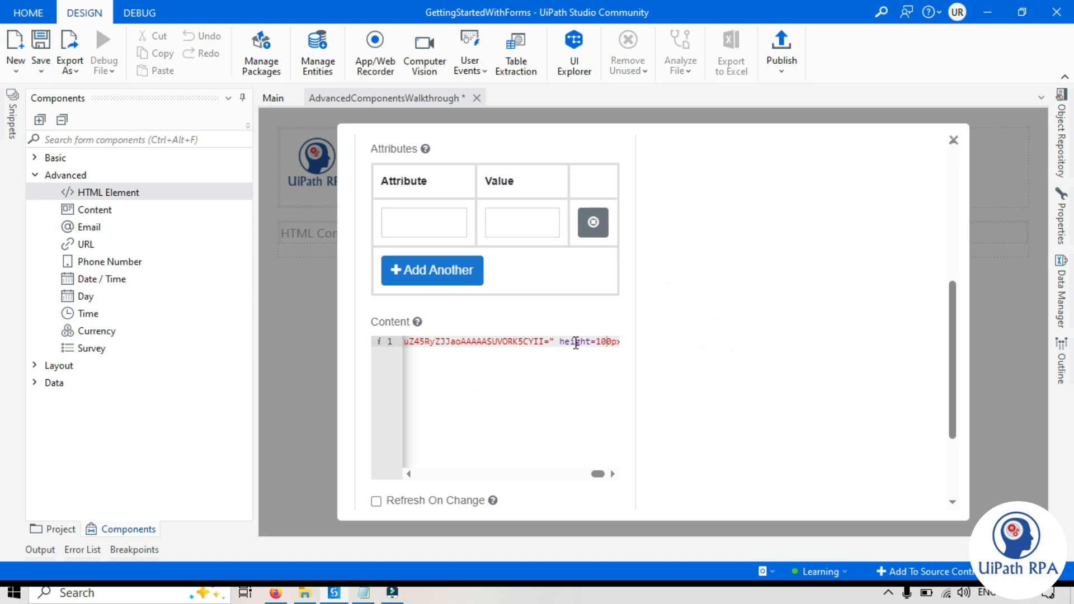
{"action": "scroll", "coordinate": [576, 343], "scroll_direction": "up", "scroll_amount": 6}
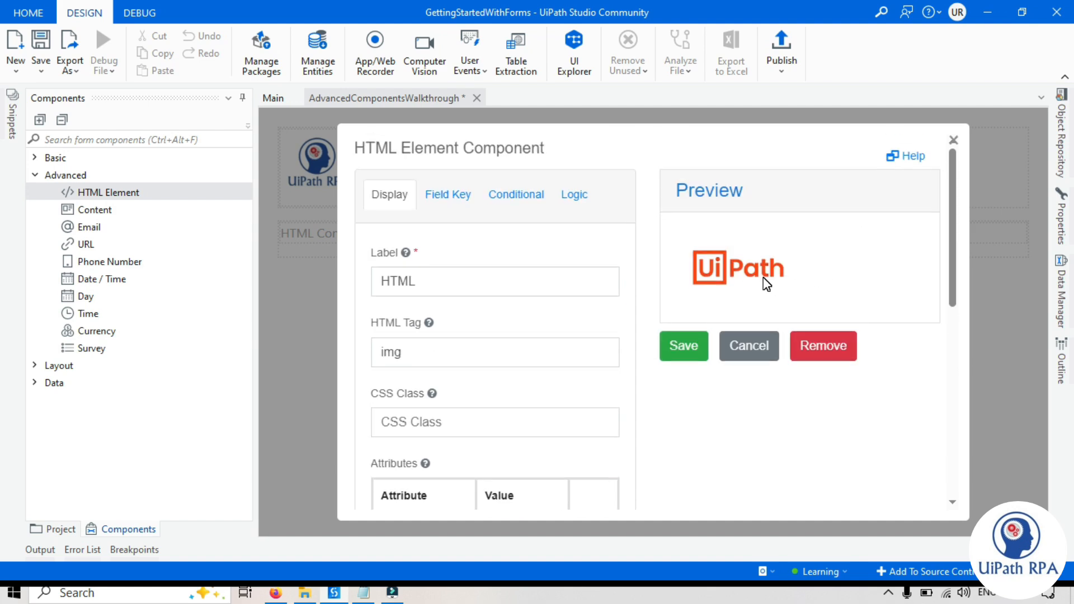
{"action": "left_click", "coordinate": [696, 345]}
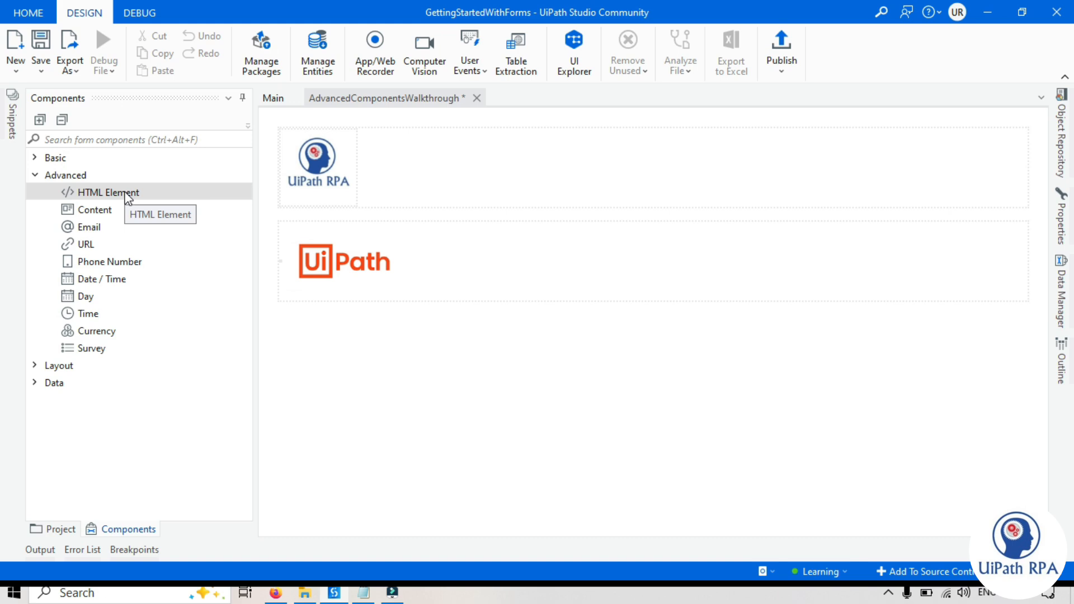
- Drop a third HTML Element on the form and copy the employee table markup from Notepad
{"action": "left_click_drag", "start_coordinate": [127, 197], "coordinate": [318, 305]}
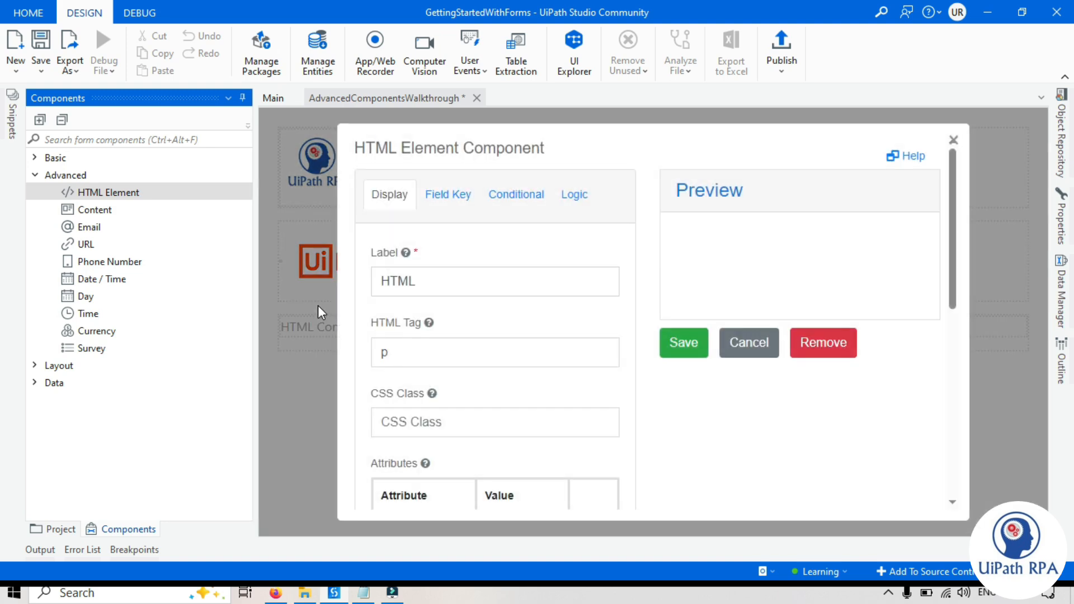
{"action": "left_click", "coordinate": [366, 592]}
{"action": "left_click", "coordinate": [269, 260]}
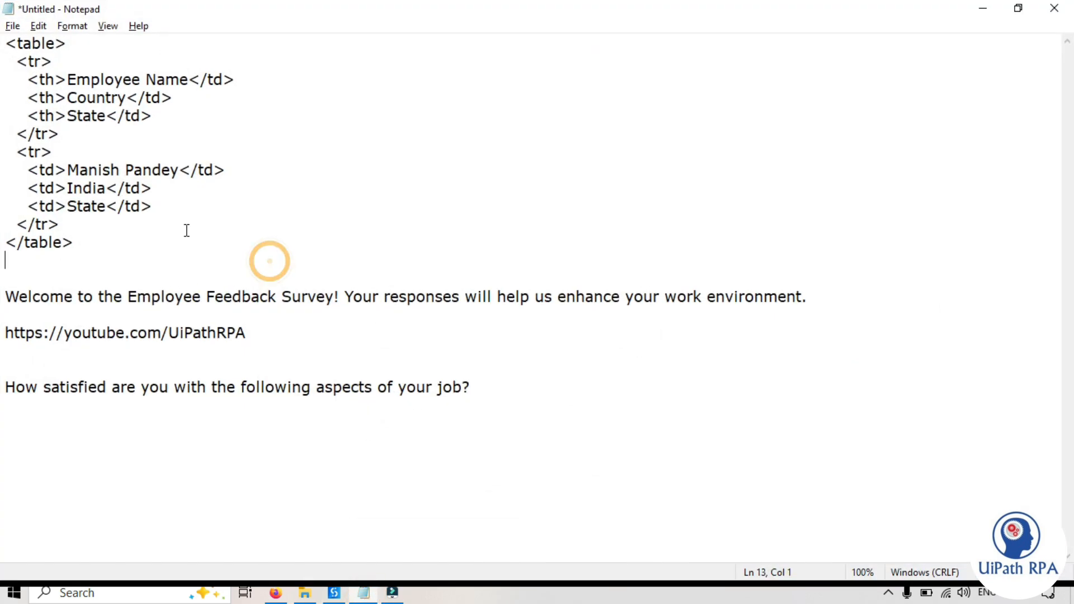
{"action": "left_click_drag", "start_coordinate": [90, 240], "coordinate": [8, 43]}
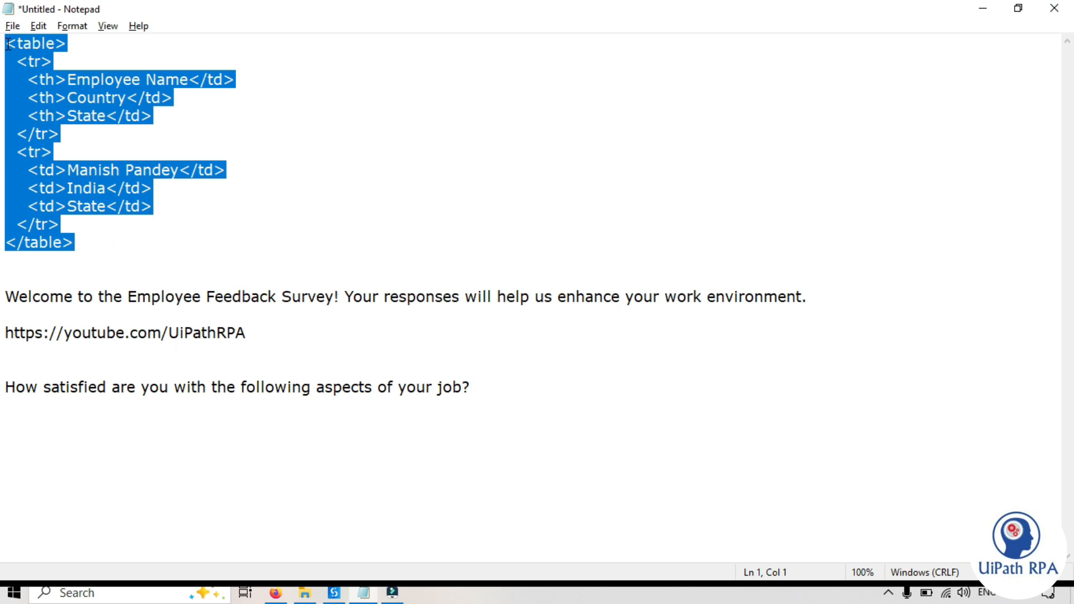
{"action": "left_click", "coordinate": [95, 150]}
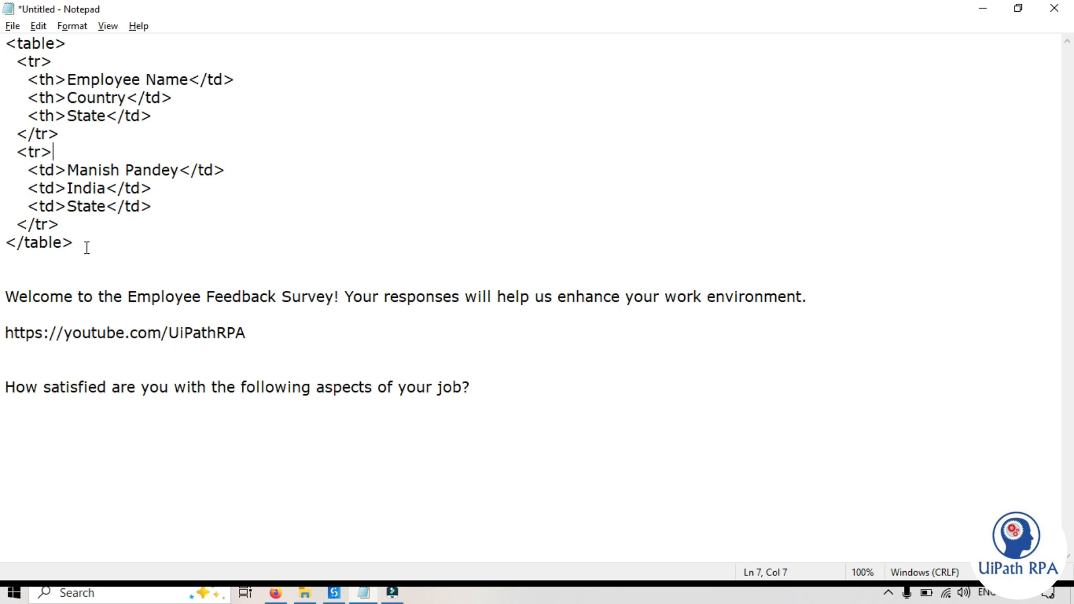
{"action": "key", "text": "alt+Tab"}
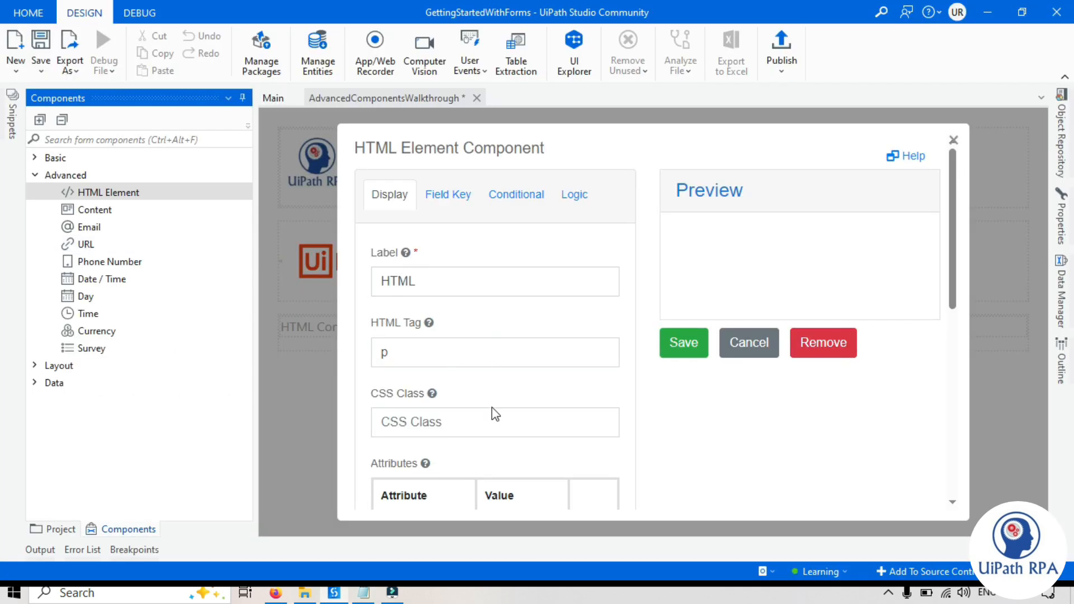
- Paste the employee table markup into the new element's Content
{"action": "scroll", "coordinate": [492, 408], "scroll_direction": "down", "scroll_amount": 8}
{"action": "left_click", "coordinate": [446, 216]}
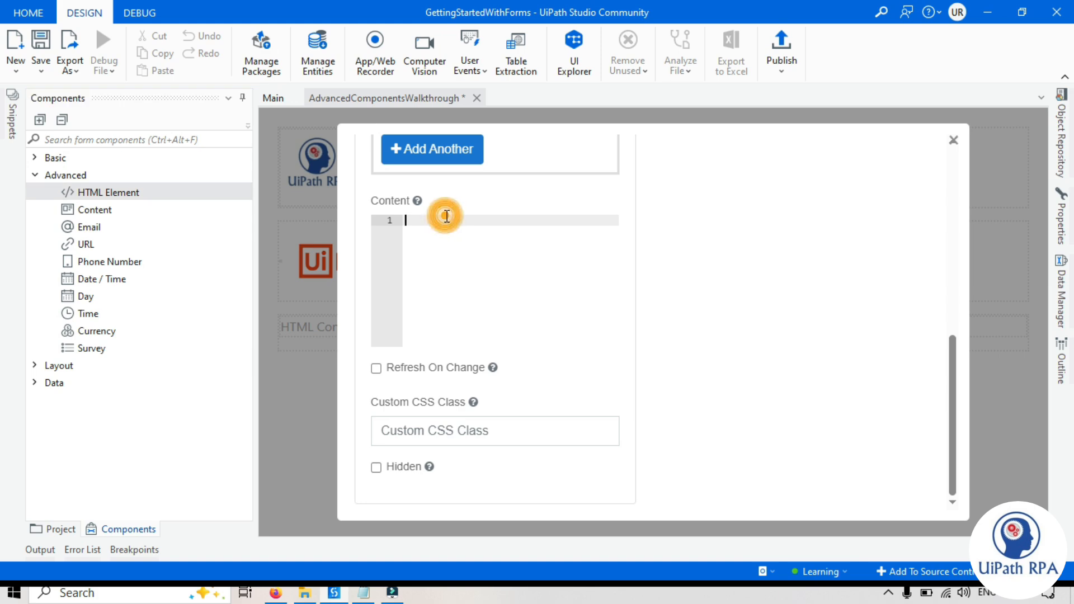
{"action": "key", "text": "ctrl+v"}
{"action": "left_click", "coordinate": [778, 335]}
{"action": "scroll", "coordinate": [778, 336], "scroll_direction": "up", "scroll_amount": 8}
{"action": "left_click", "coordinate": [787, 439]}
{"action": "left_click", "coordinate": [759, 270]}
{"action": "left_click", "coordinate": [805, 268]}
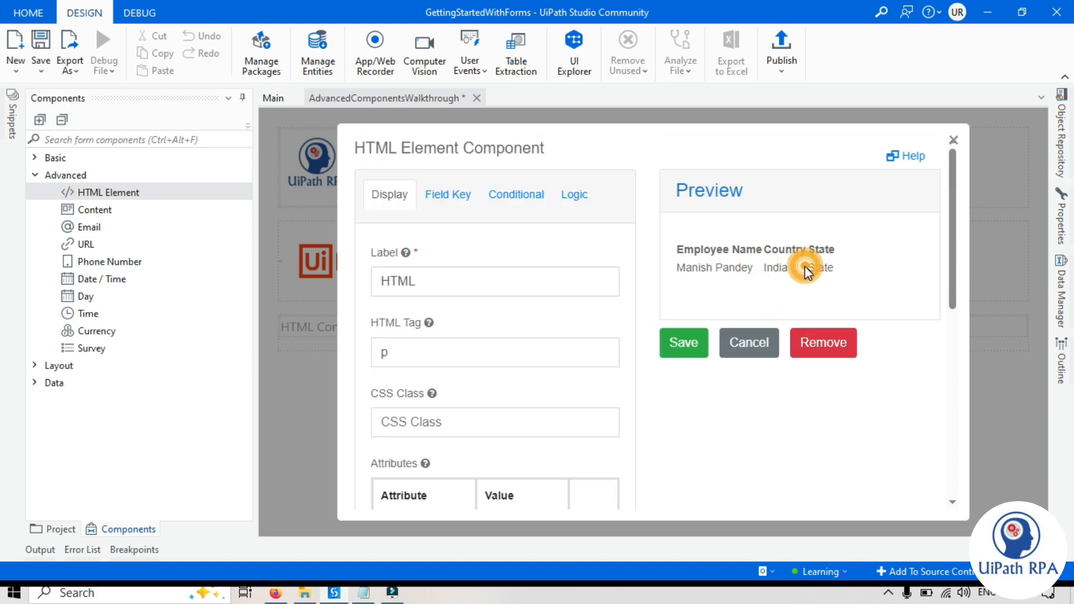
- Replace the element's HTML tag p with table
{"action": "left_click_drag", "start_coordinate": [399, 353], "coordinate": [376, 352]}
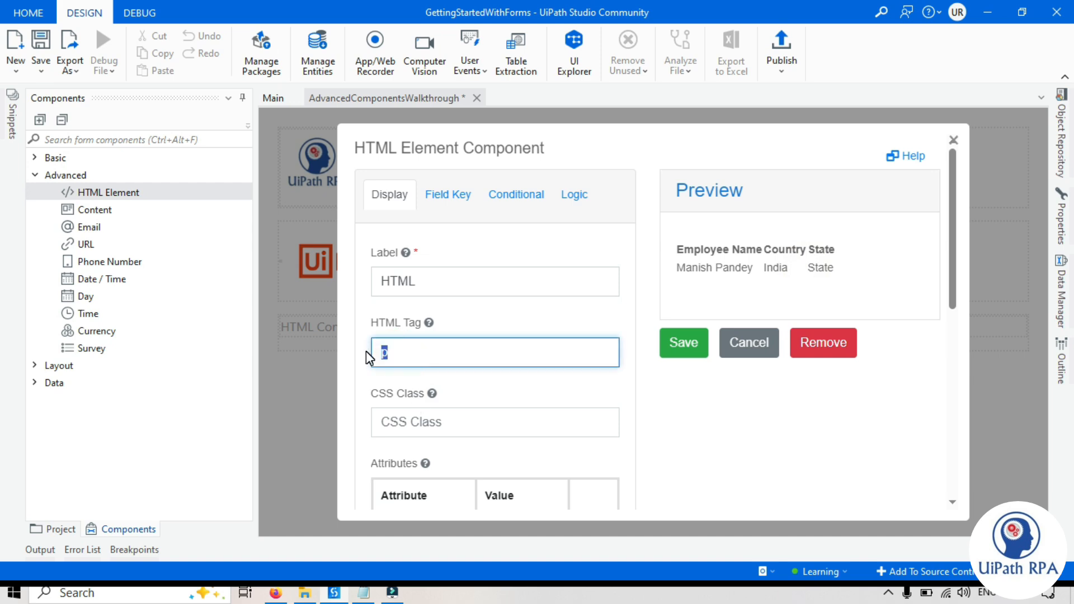
{"action": "key", "text": "BackSpace"}
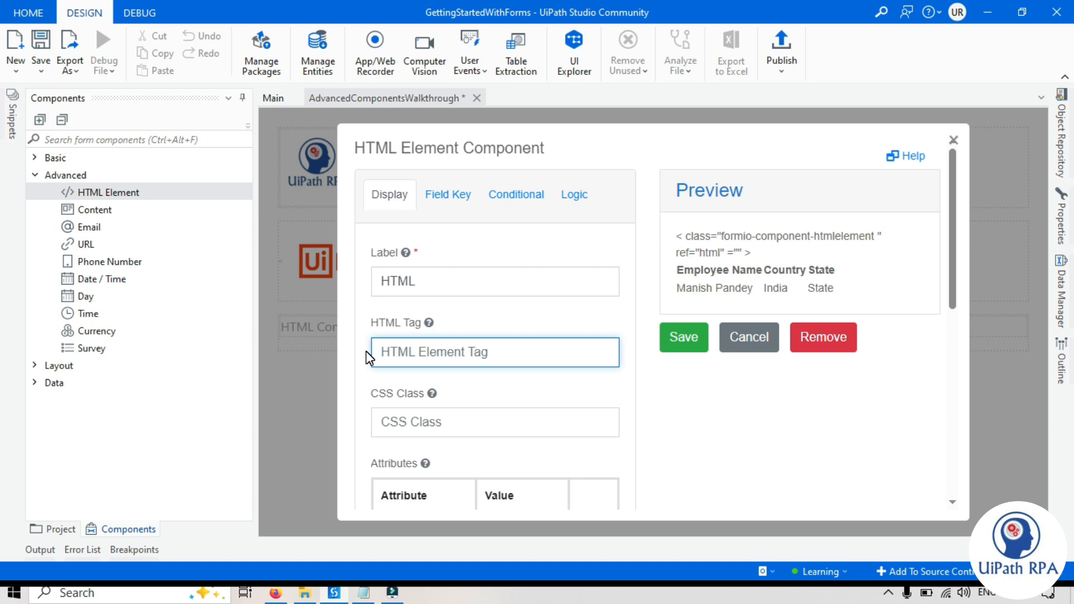
{"action": "triple_click", "coordinate": [771, 251]}
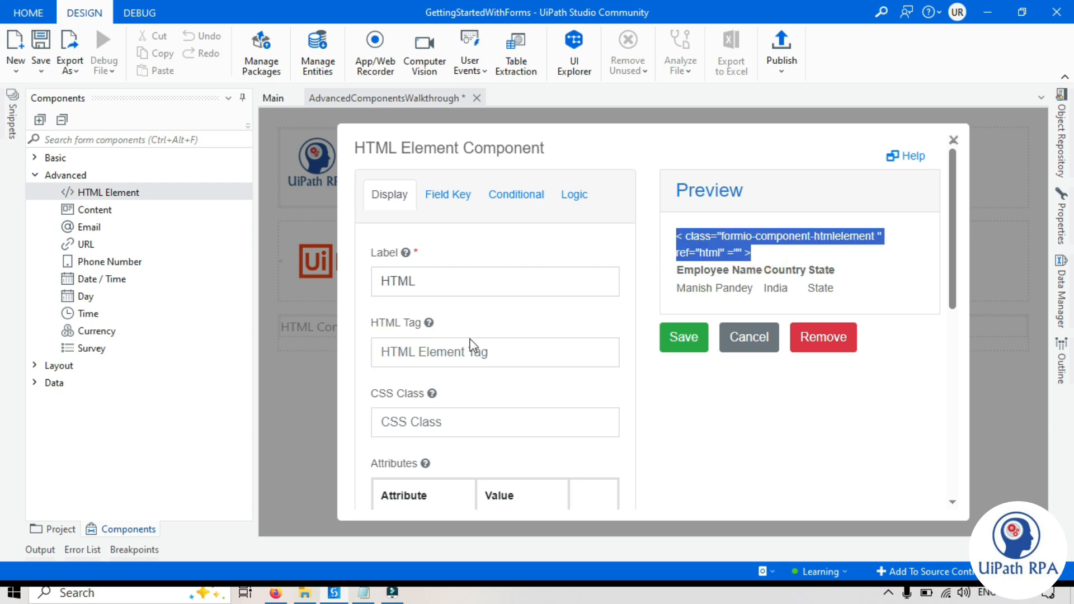
{"action": "left_click", "coordinate": [442, 357]}
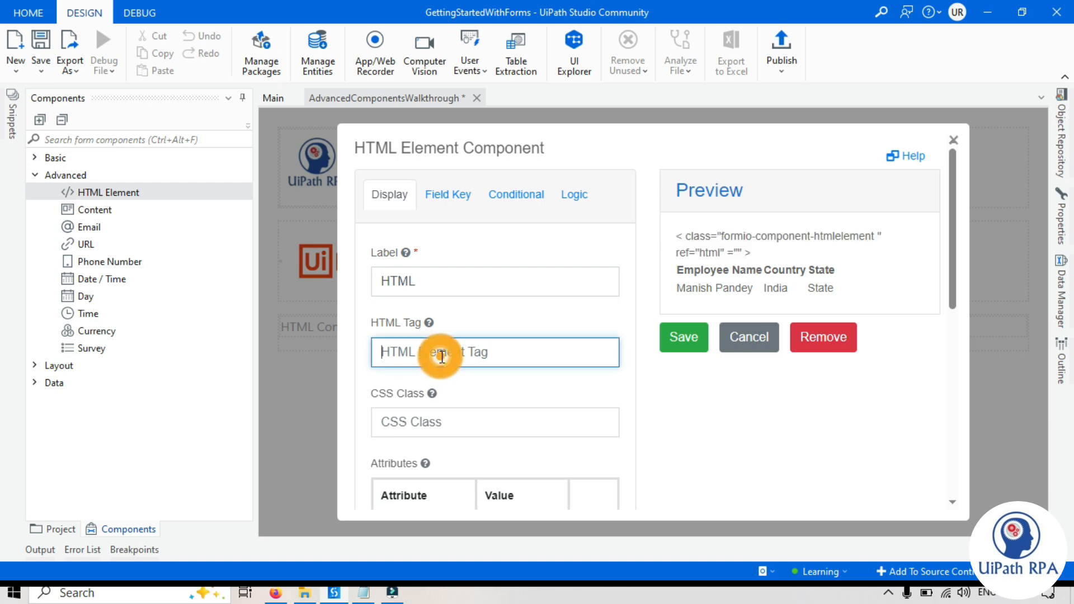
{"action": "type", "text": "table"}
{"action": "left_click", "coordinate": [771, 432]}
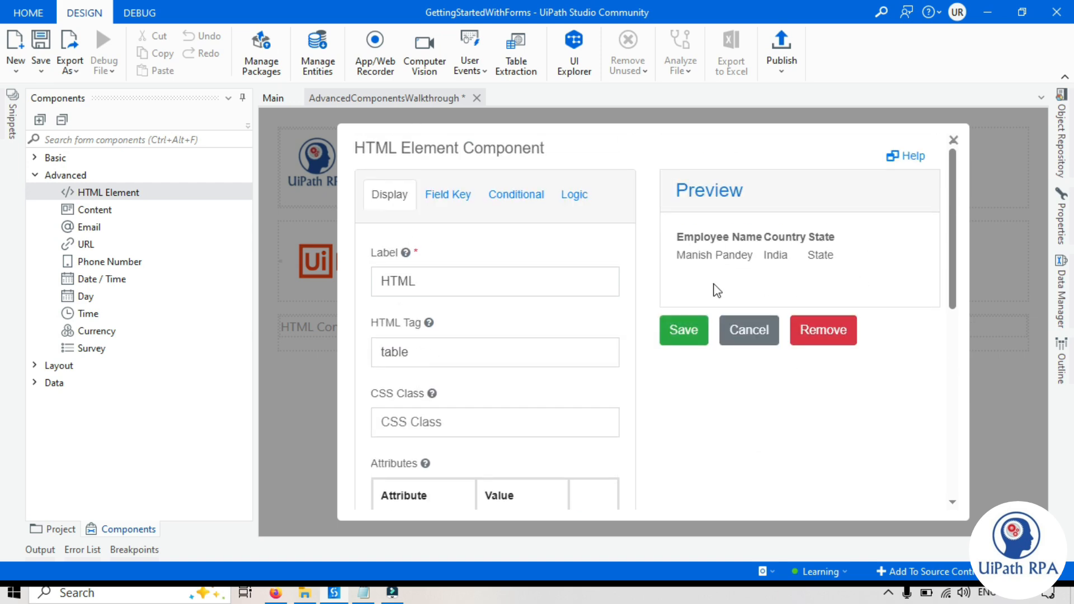
- Add border=1 to the opening table tag and save the element
{"action": "scroll", "coordinate": [684, 341], "scroll_direction": "down", "scroll_amount": 3}
{"action": "left_click", "coordinate": [419, 379]}
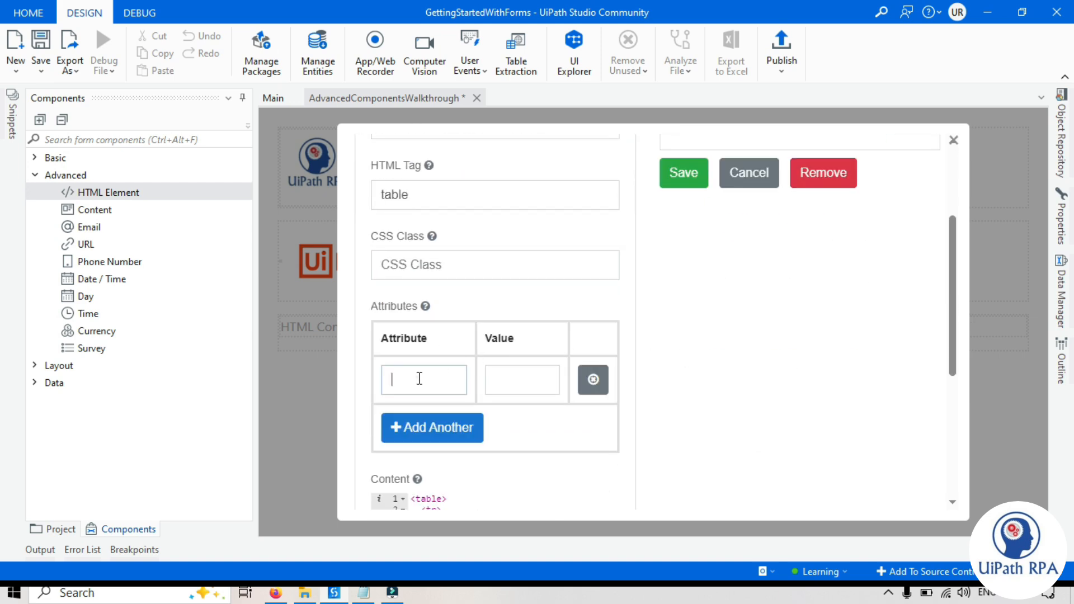
{"action": "scroll", "coordinate": [442, 391], "scroll_direction": "down", "scroll_amount": 3}
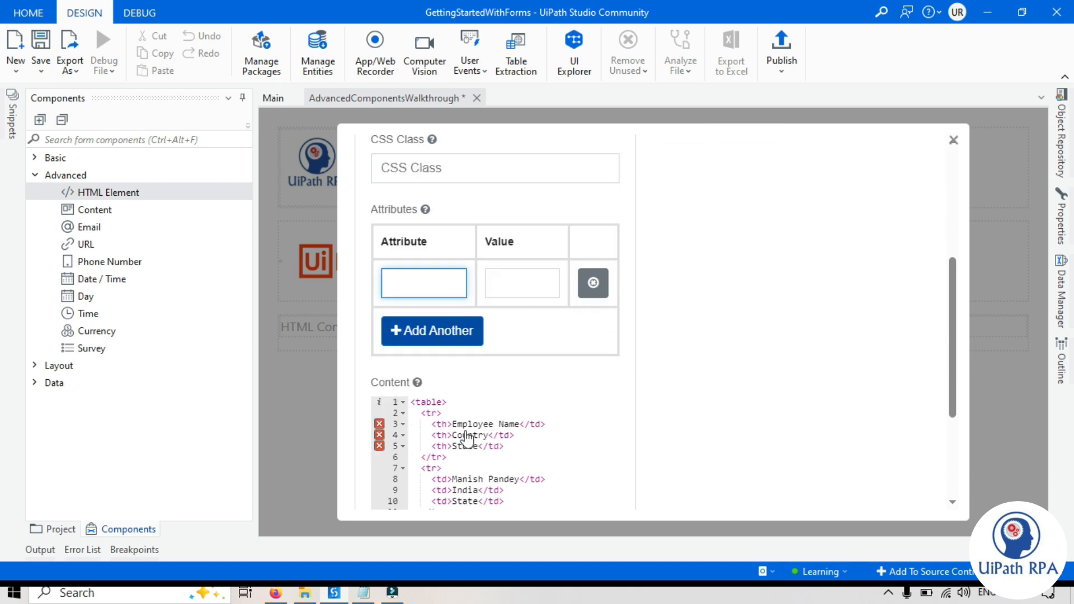
{"action": "left_click", "coordinate": [442, 341]}
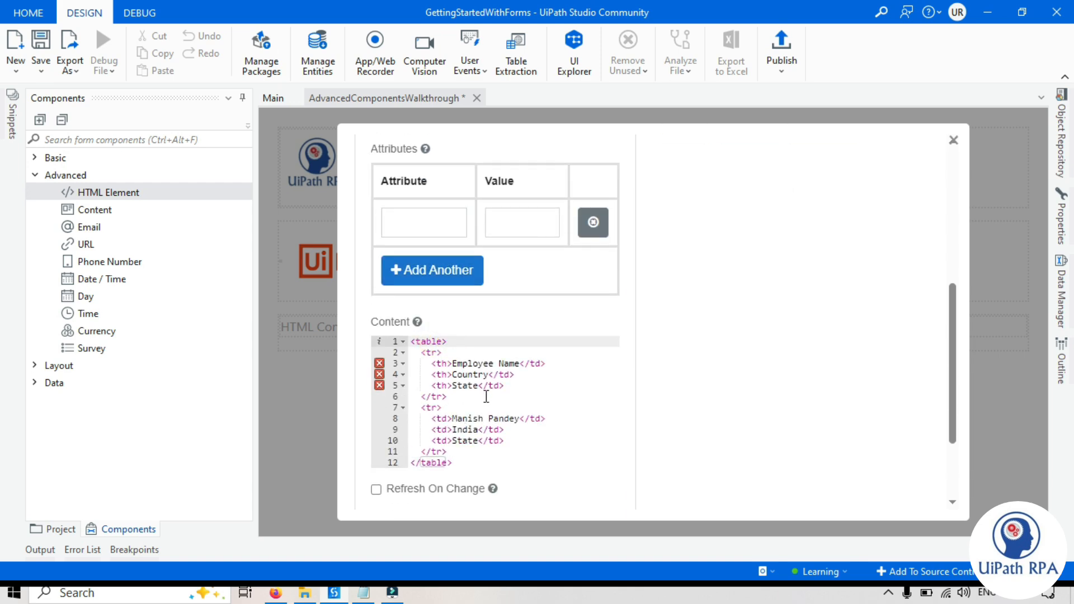
{"action": "type", "text": "border=1"}
{"action": "scroll", "coordinate": [820, 421], "scroll_direction": "up", "scroll_amount": 3}
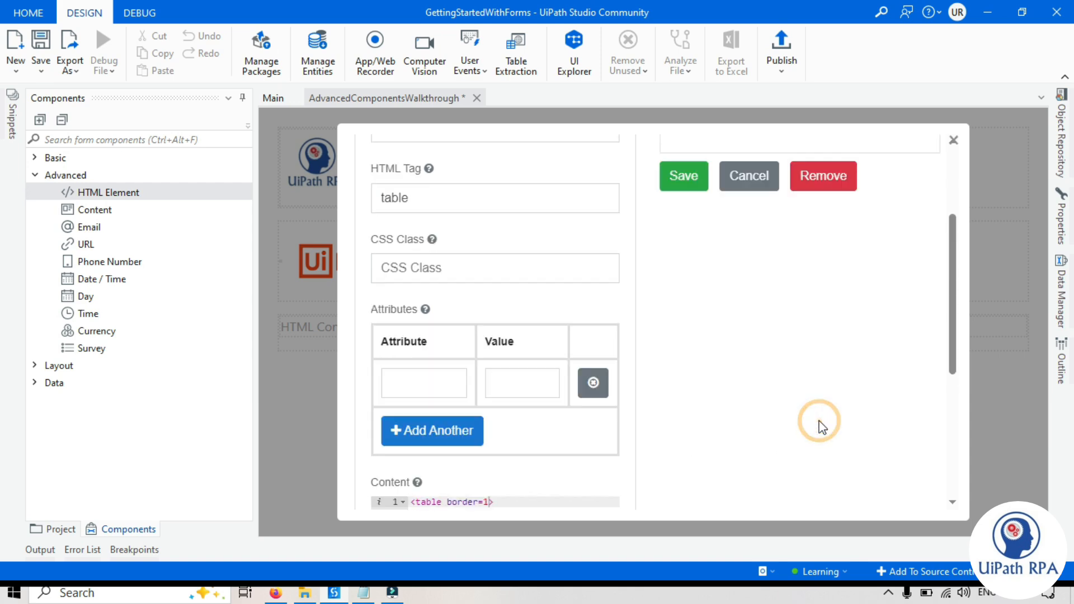
{"action": "scroll", "coordinate": [820, 421], "scroll_direction": "up", "scroll_amount": 3}
{"action": "left_click_drag", "start_coordinate": [680, 235], "coordinate": [852, 274]}
{"action": "left_click", "coordinate": [861, 263]}
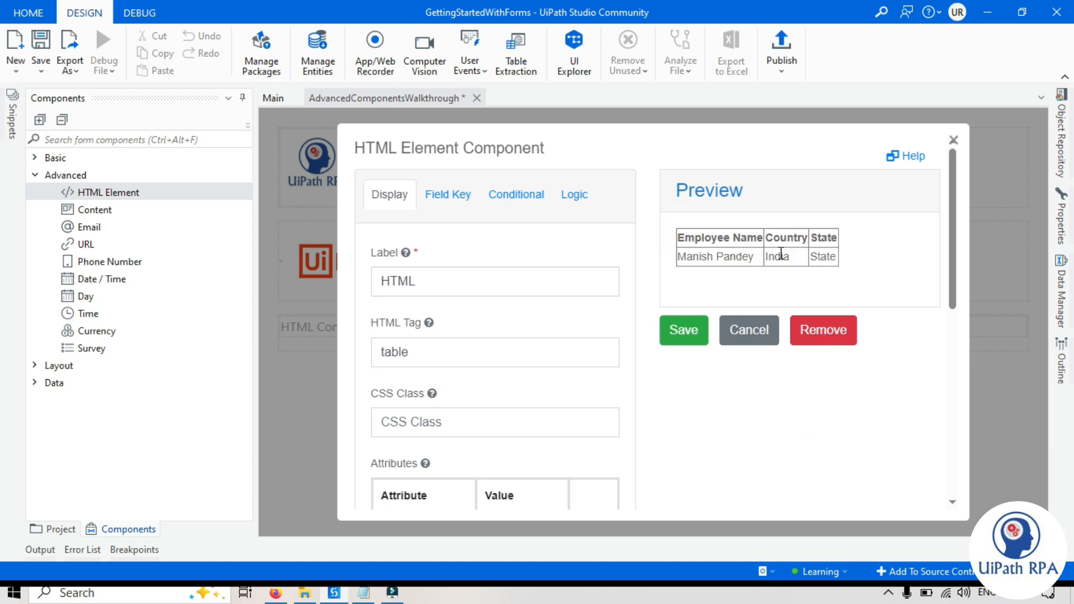
{"action": "left_click", "coordinate": [684, 330]}
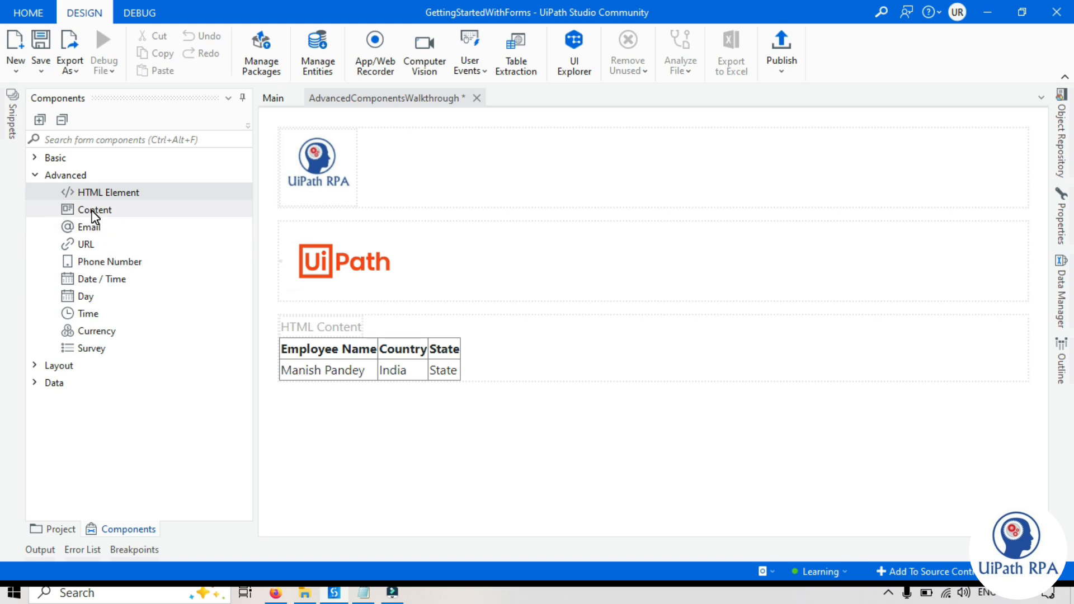
- Drag a Content component from Advanced onto the canvas below the employee table
{"action": "left_click_drag", "start_coordinate": [93, 212], "coordinate": [312, 392]}
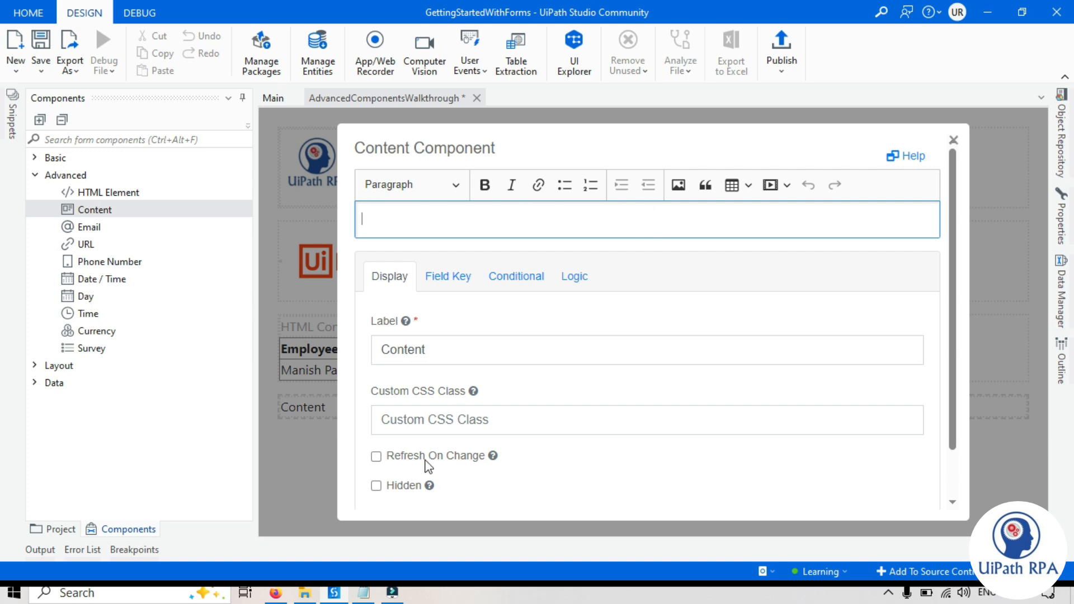
- Copy the Employee Feedback Survey welcome sentence from Notepad and paste it into the Content editor
{"action": "left_click", "coordinate": [364, 593]}
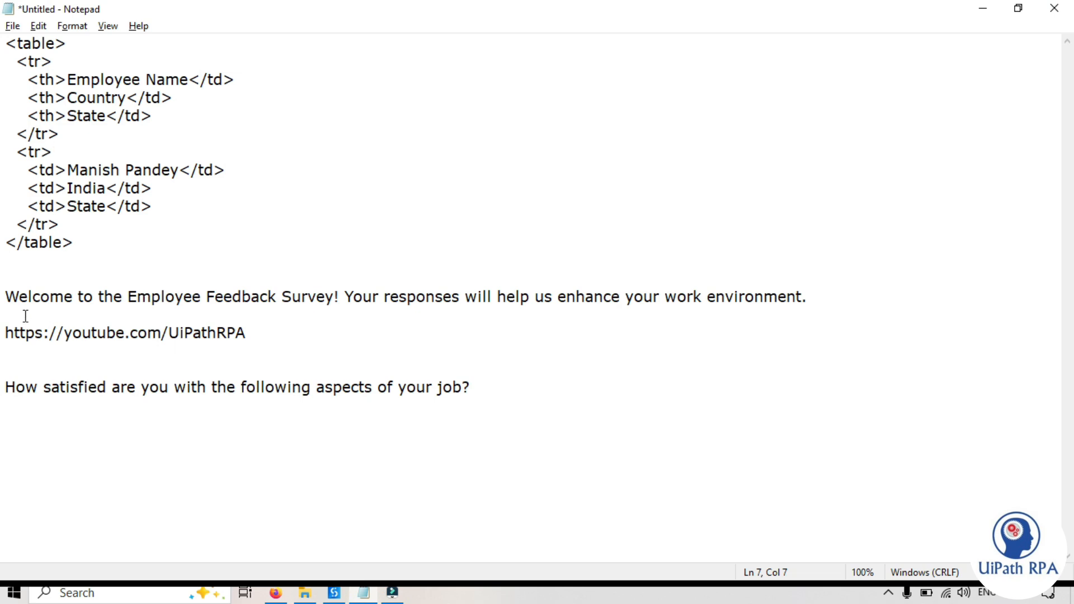
{"action": "left_click_drag", "start_coordinate": [5, 297], "coordinate": [820, 296]}
{"action": "key", "text": "ctrl+c"}
{"action": "key", "text": "alt+Tab"}
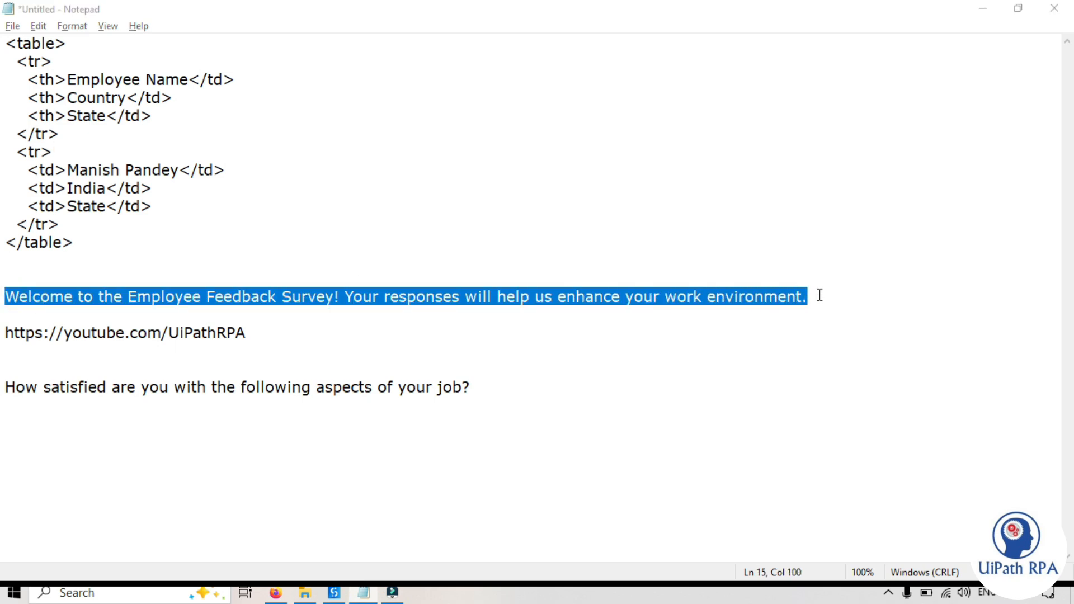
{"action": "key", "text": "ctrl+v"}
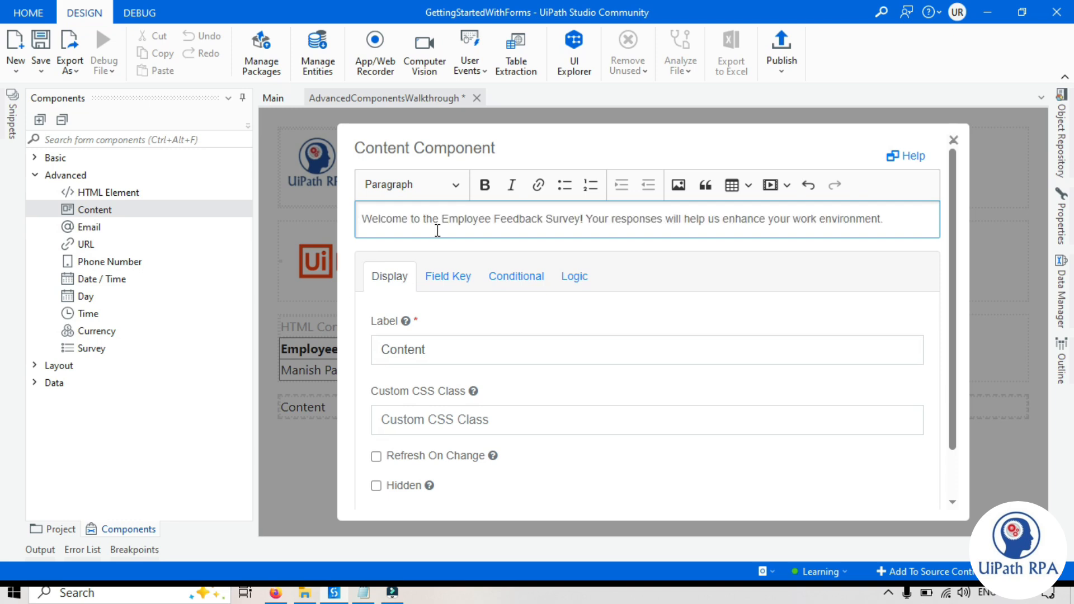
{"action": "key", "text": "ctrl+a"}
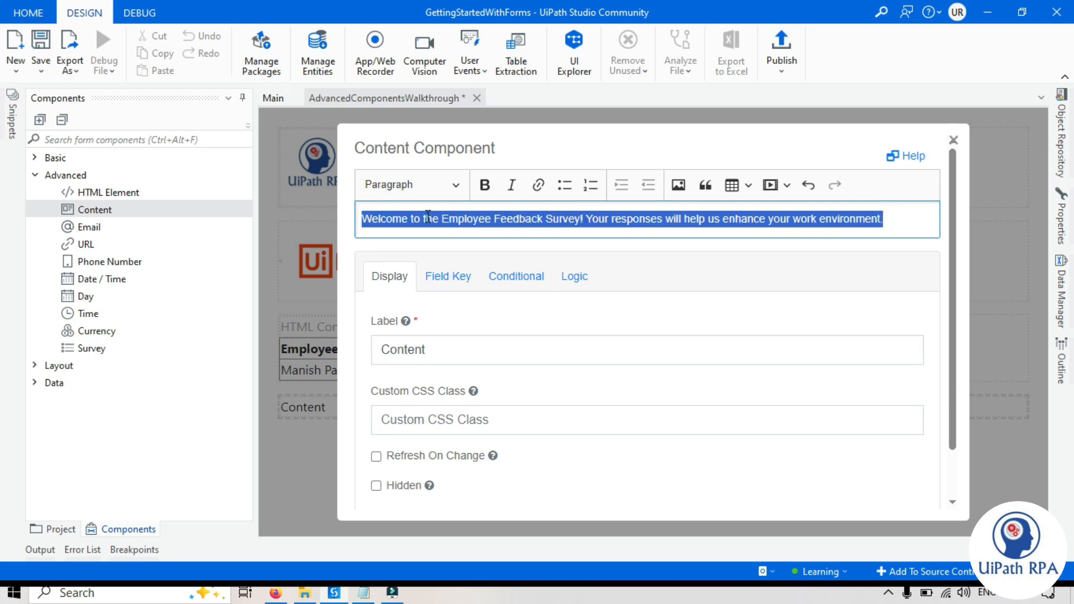
- Try Bold and Heading 1 on the sentence, then revert it to plain paragraph text
{"action": "left_click", "coordinate": [485, 186]}
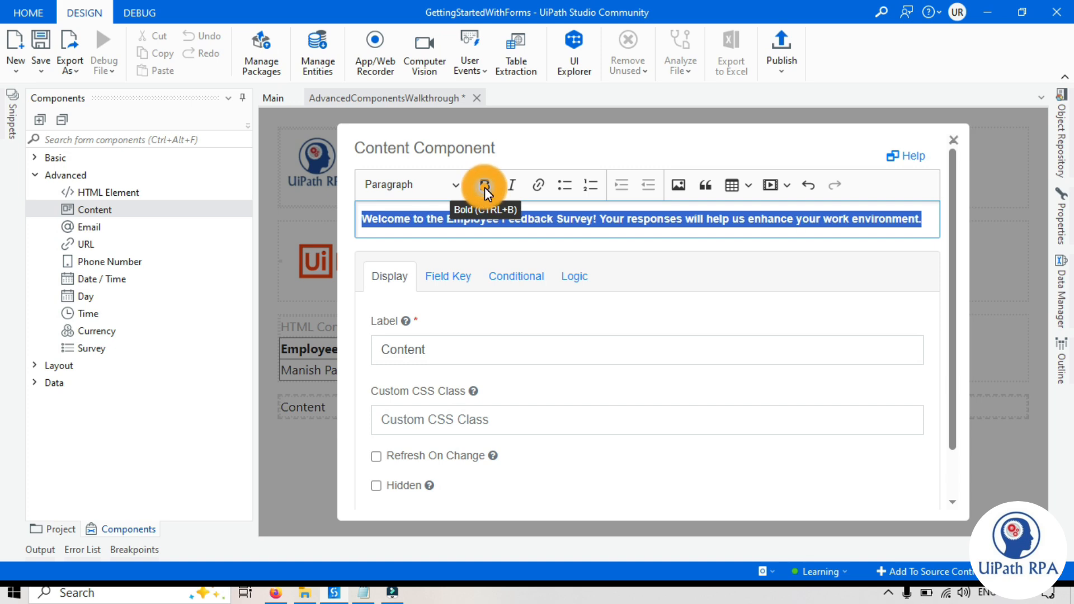
{"action": "left_click", "coordinate": [459, 186]}
{"action": "left_click", "coordinate": [458, 186]}
{"action": "left_click", "coordinate": [459, 187]}
{"action": "left_click", "coordinate": [455, 245]}
{"action": "left_click", "coordinate": [436, 185]}
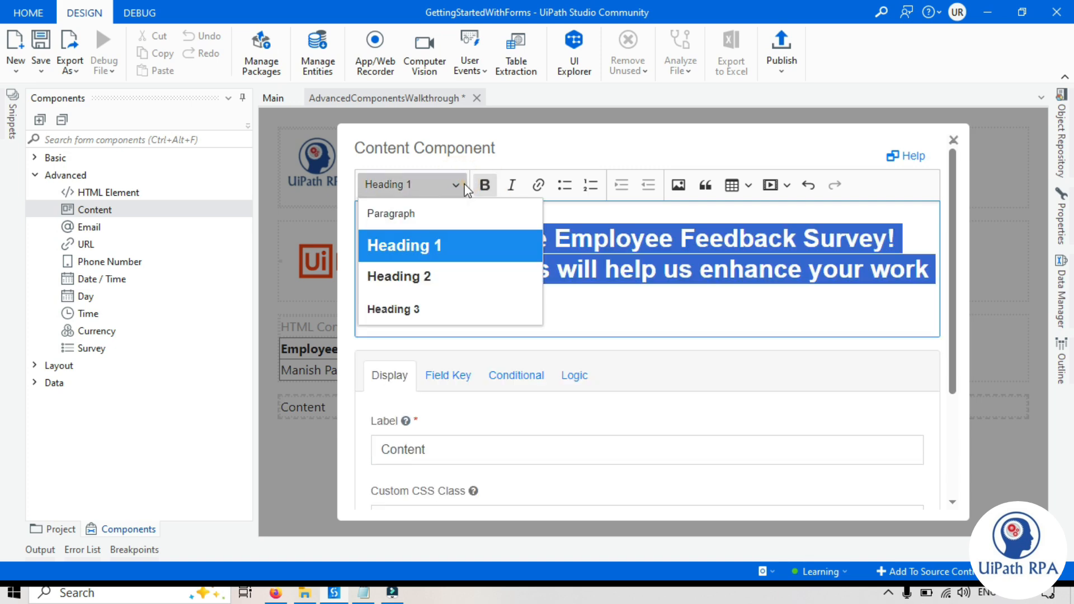
{"action": "left_click", "coordinate": [473, 210]}
{"action": "left_click", "coordinate": [484, 186]}
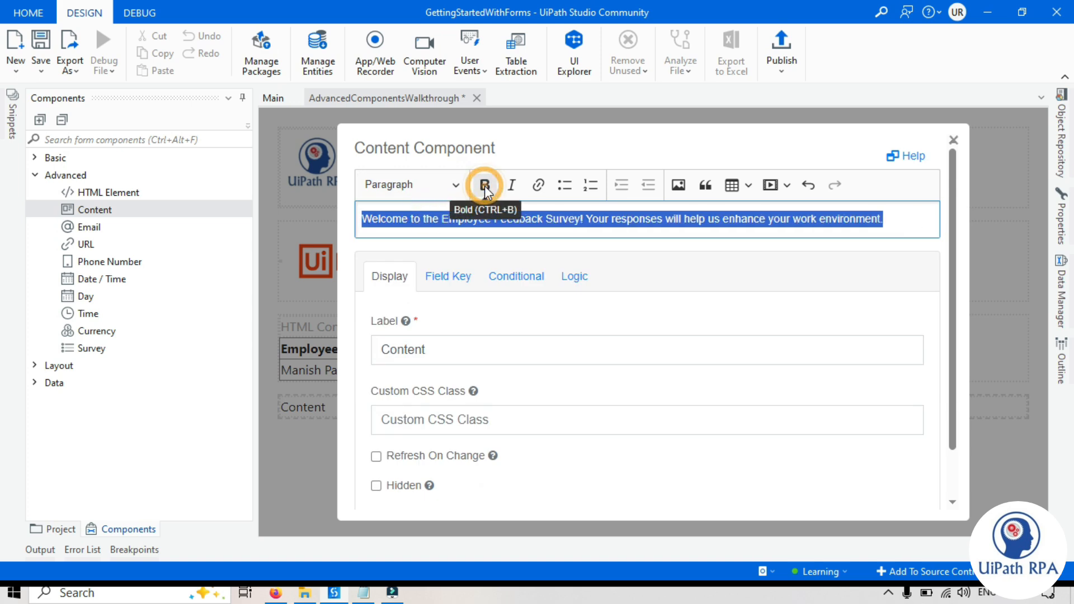
- Try link, bullet, numbering and media options without keeping them, then save the text block
{"action": "left_click", "coordinate": [538, 186]}
{"action": "left_click", "coordinate": [732, 252]}
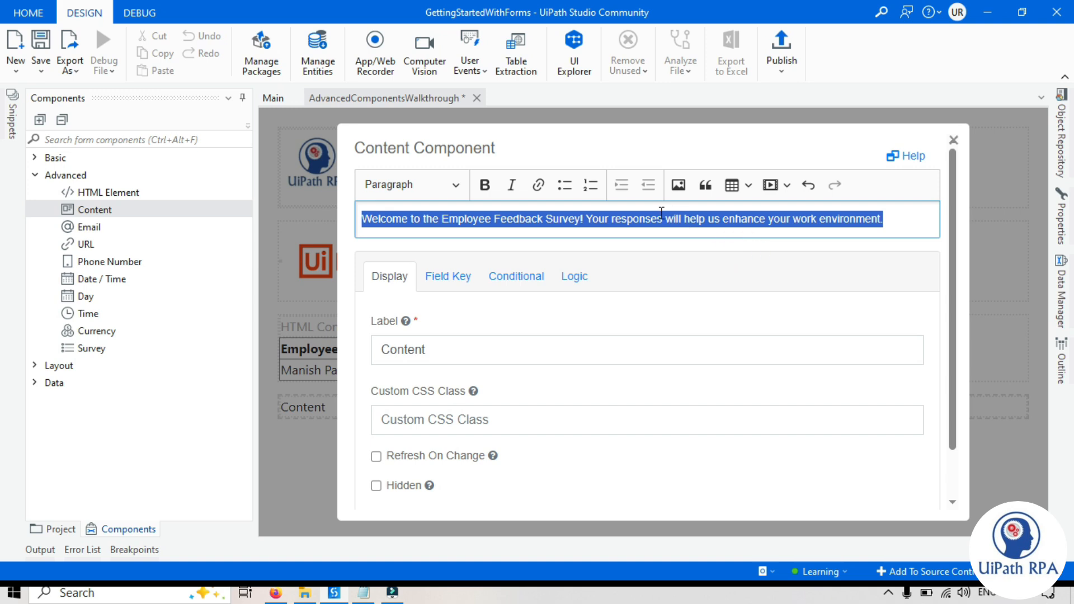
{"action": "left_click", "coordinate": [565, 187]}
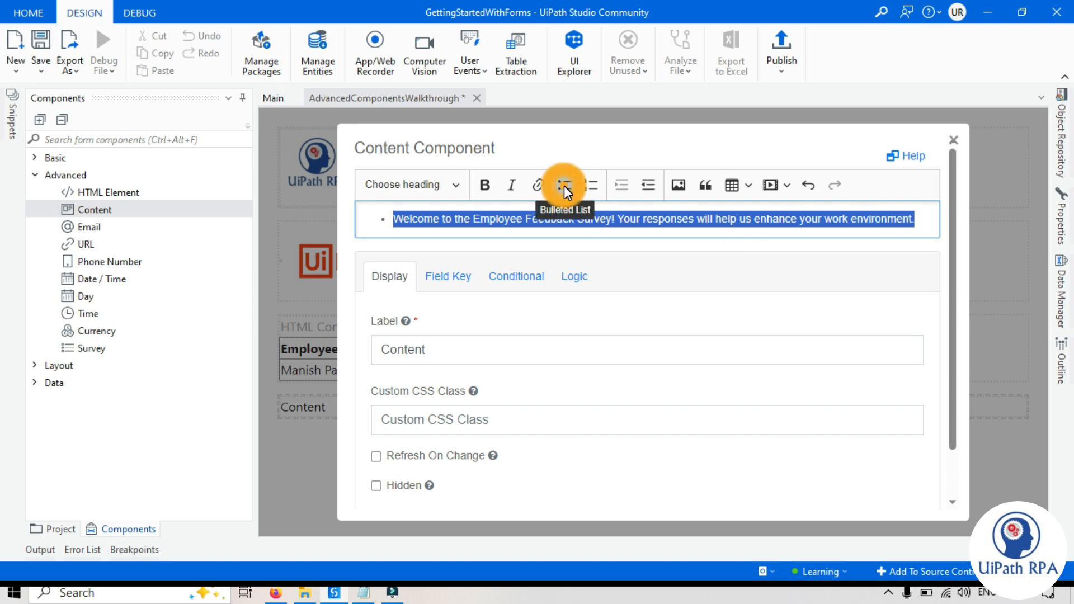
{"action": "left_click", "coordinate": [564, 186]}
{"action": "left_click", "coordinate": [588, 182]}
{"action": "left_click", "coordinate": [589, 182]}
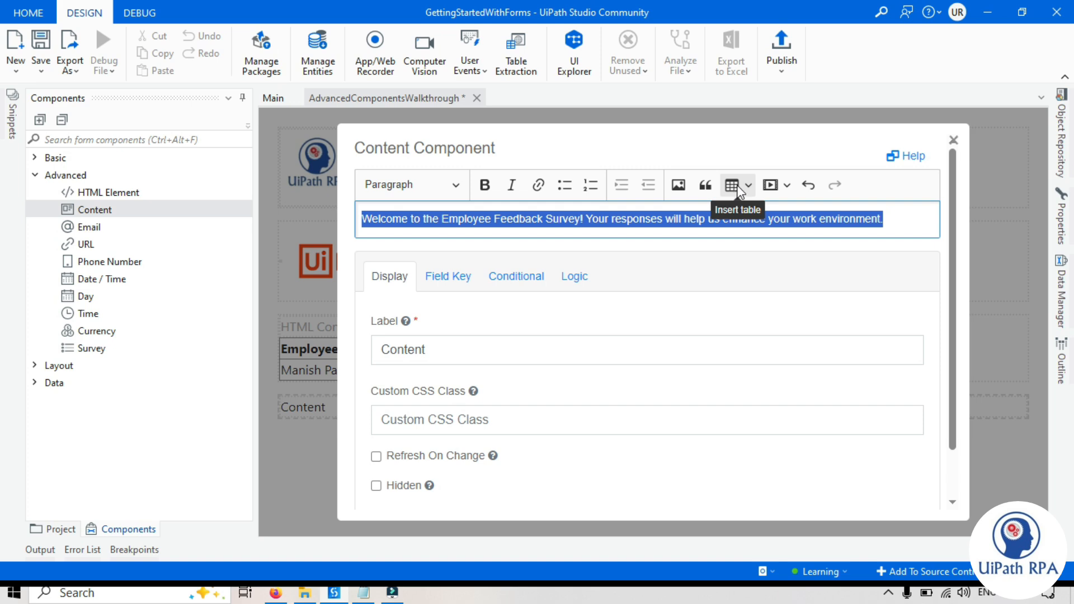
{"action": "left_click", "coordinate": [785, 187]}
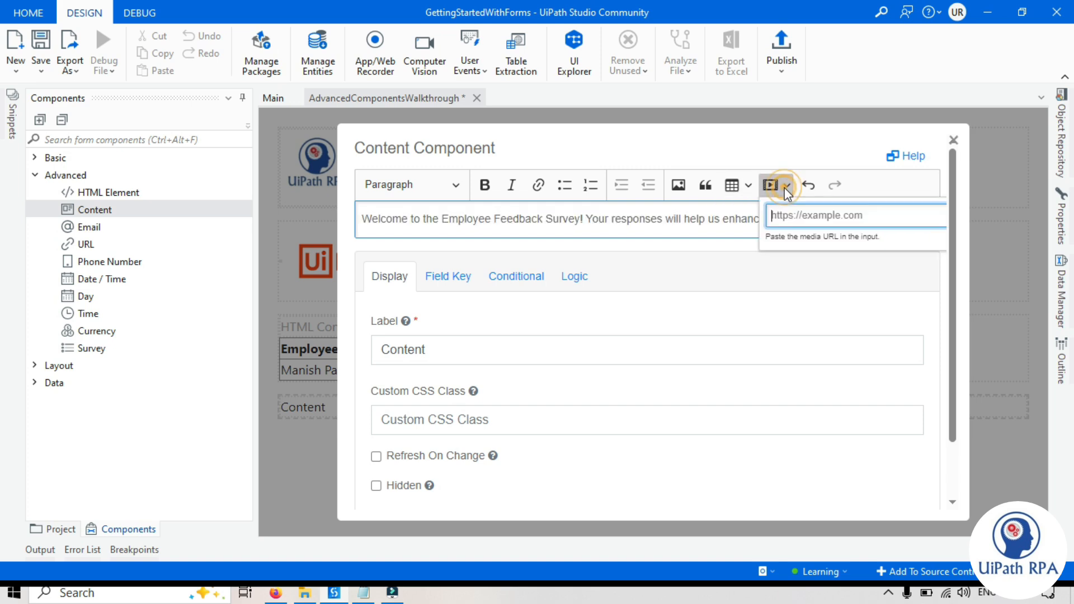
{"action": "scroll", "coordinate": [482, 313], "scroll_direction": "down", "scroll_amount": 3}
{"action": "left_click", "coordinate": [380, 491]}
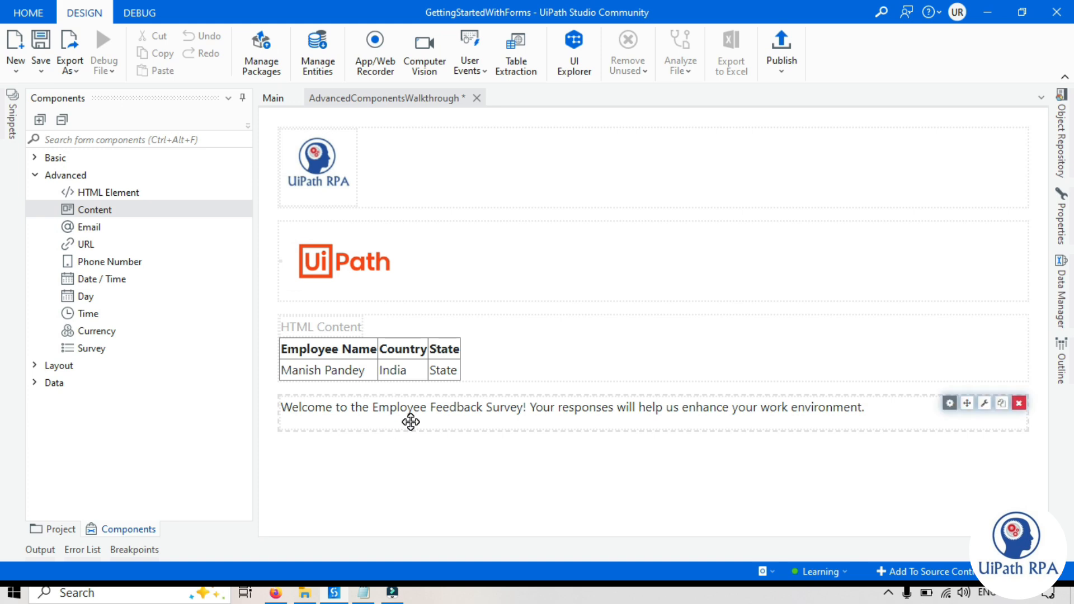
- Add an Email field and test it in preview with 'dfh54' and a sample email address
{"action": "left_click_drag", "start_coordinate": [87, 229], "coordinate": [332, 444]}
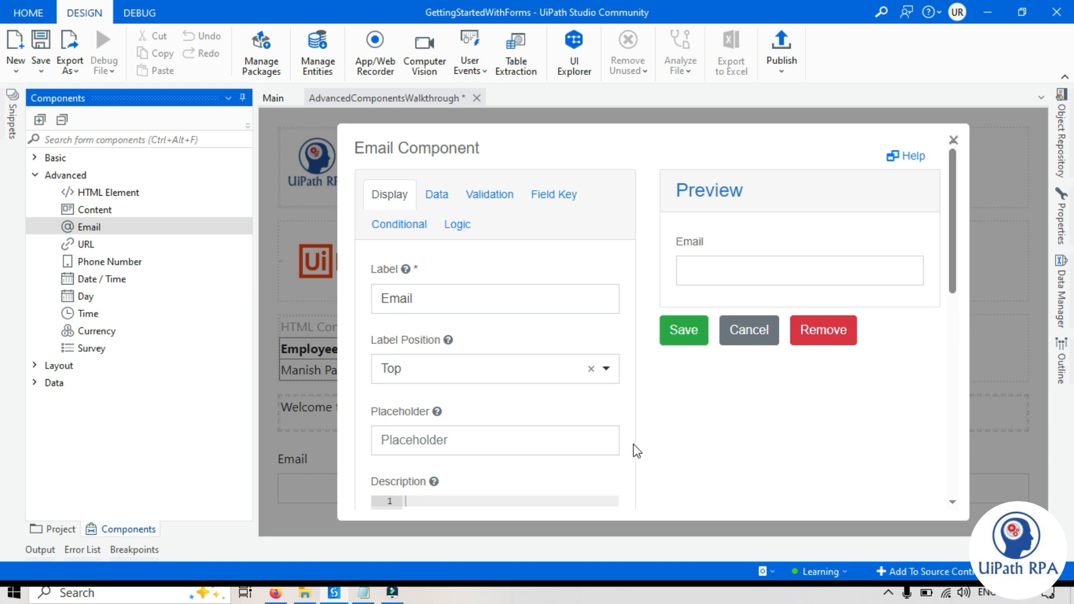
{"action": "left_click", "coordinate": [666, 428]}
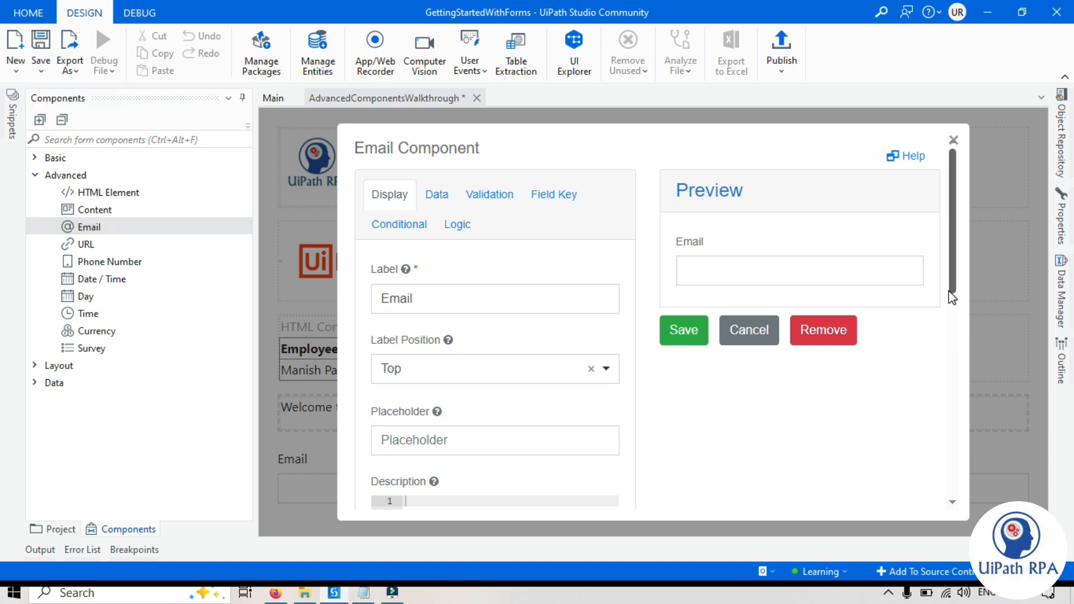
{"action": "mouse_move", "coordinate": [953, 284]}
{"action": "left_mouse_down"}
{"action": "mouse_move", "coordinate": [952, 300]}
{"action": "mouse_move", "coordinate": [952, 283]}
{"action": "left_mouse_up"}
{"action": "left_click", "coordinate": [739, 273]}
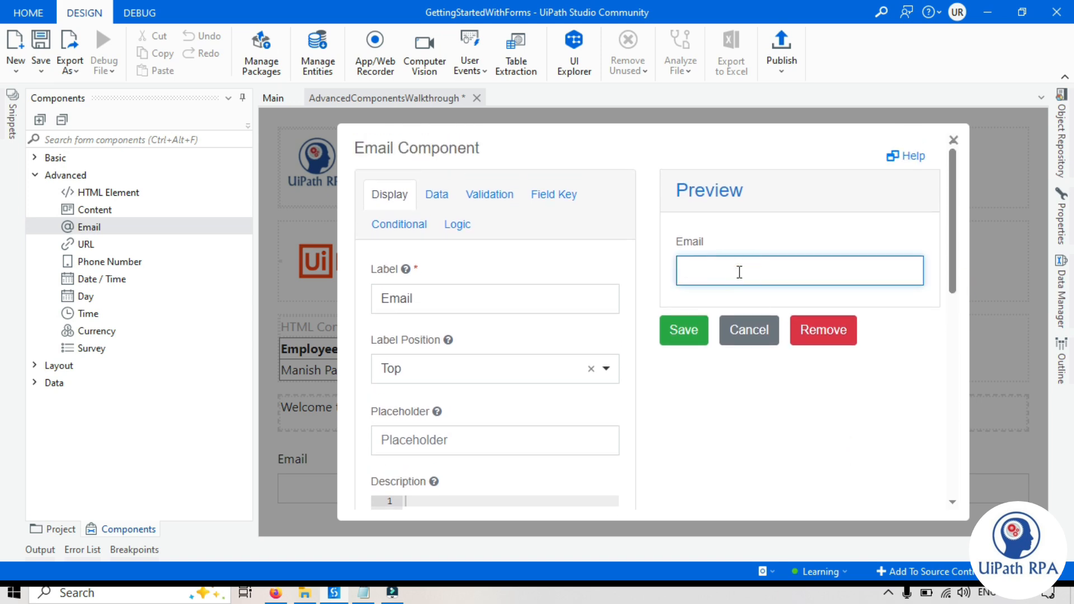
{"action": "type", "text": "dfh54"}
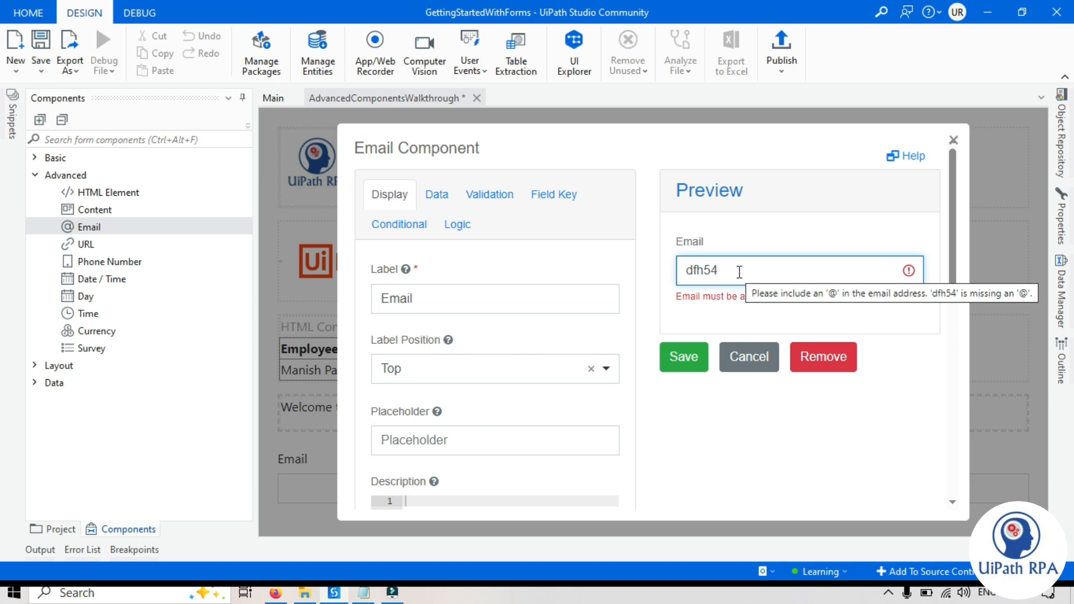
{"action": "double_click", "coordinate": [736, 267]}
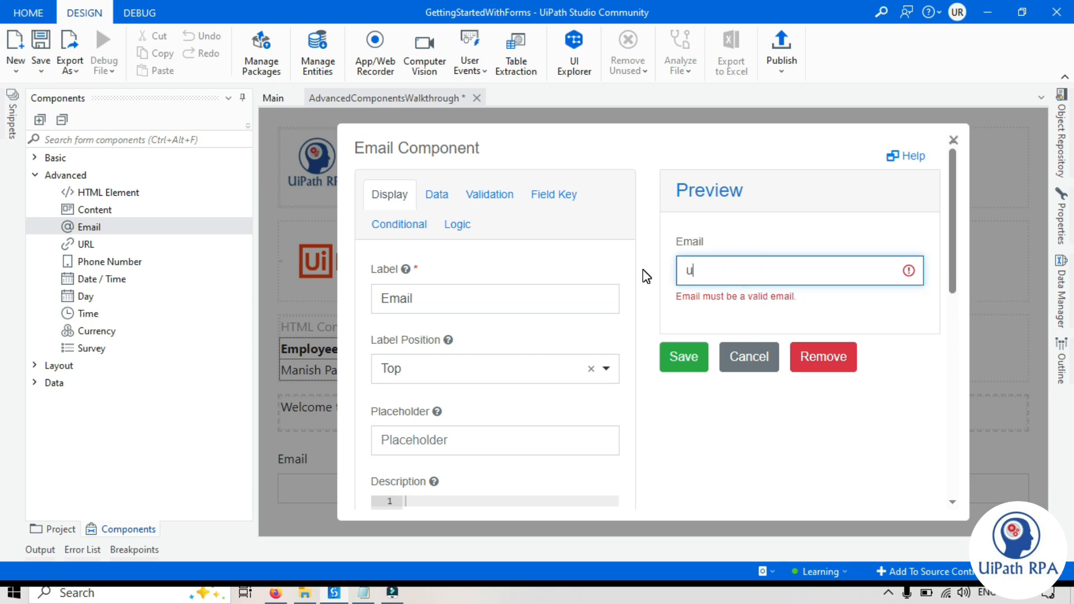
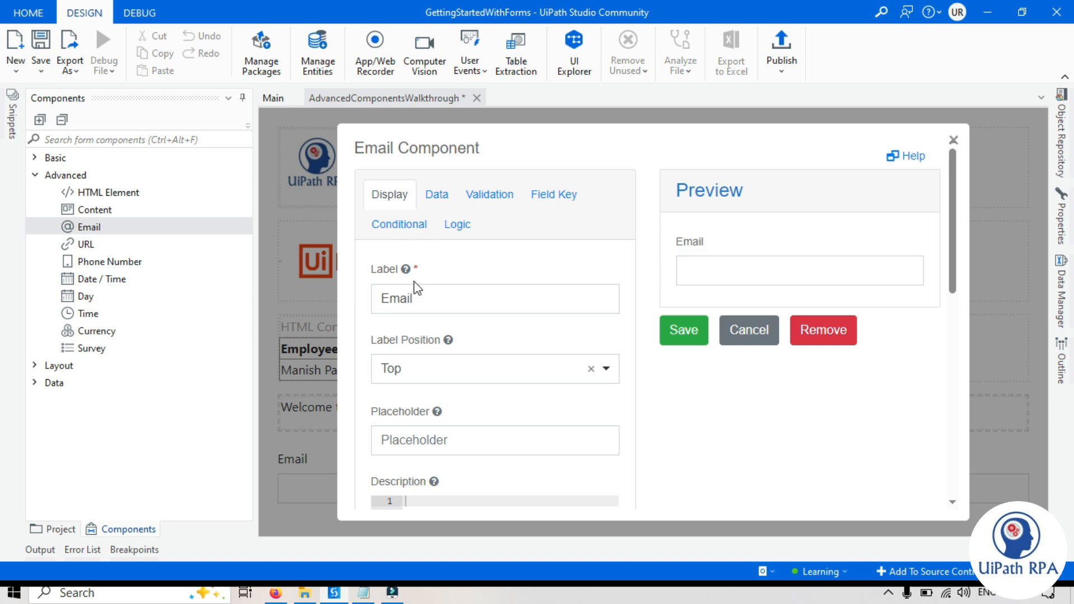
- Relabel the email field 'Work Email Id' and drag a URL field onto the form
{"action": "left_click", "coordinate": [385, 299]}
{"action": "type", "text": "Work"}
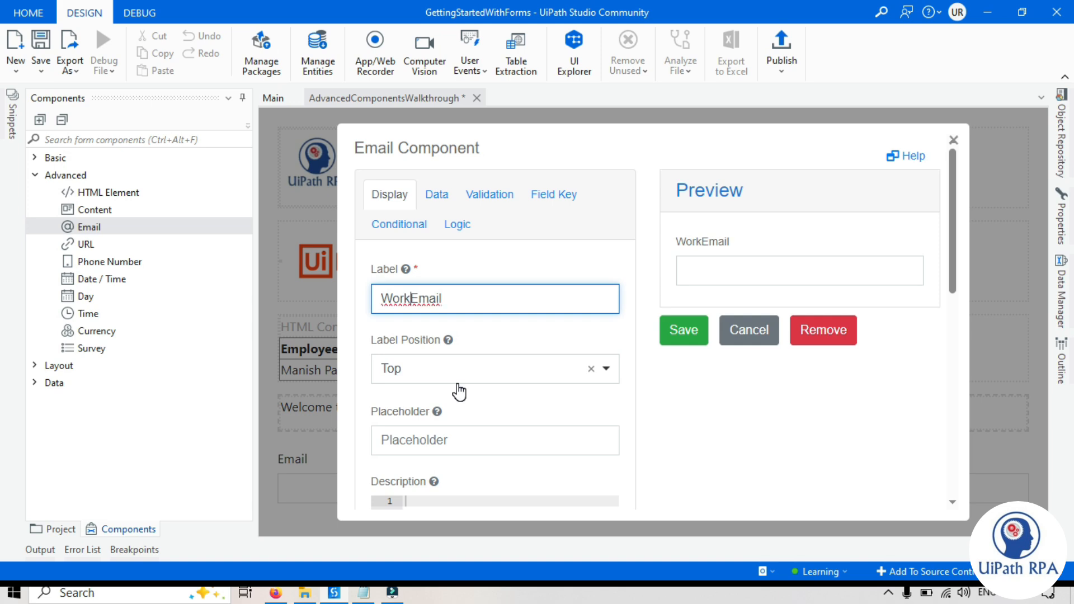
{"action": "key", "text": "End"}
{"action": "type", "text": "Id"}
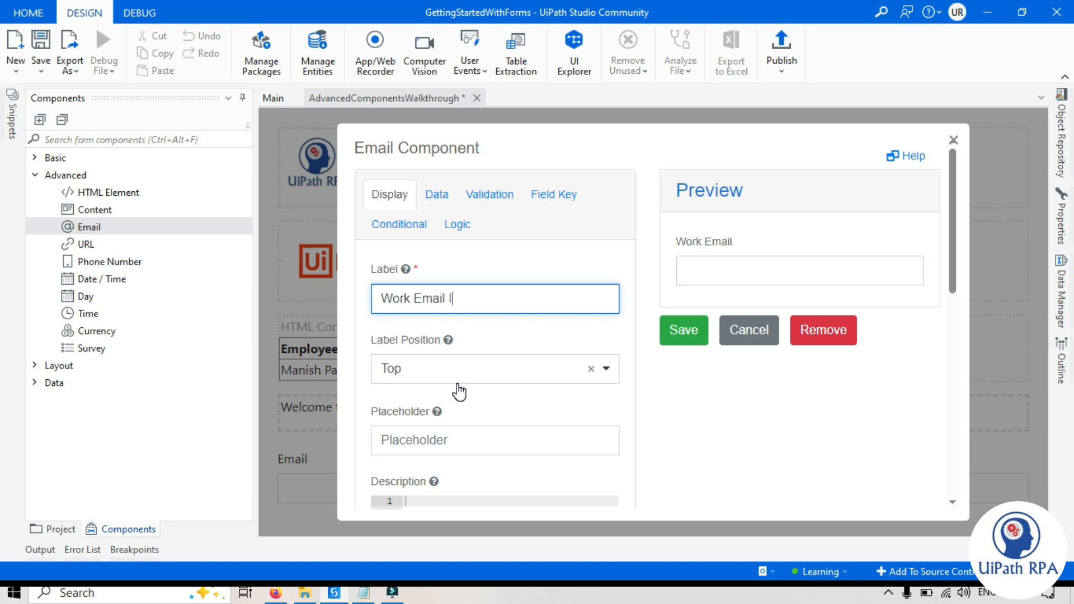
{"action": "key", "text": "Return"}
{"action": "left_click_drag", "start_coordinate": [84, 244], "coordinate": [297, 499]}
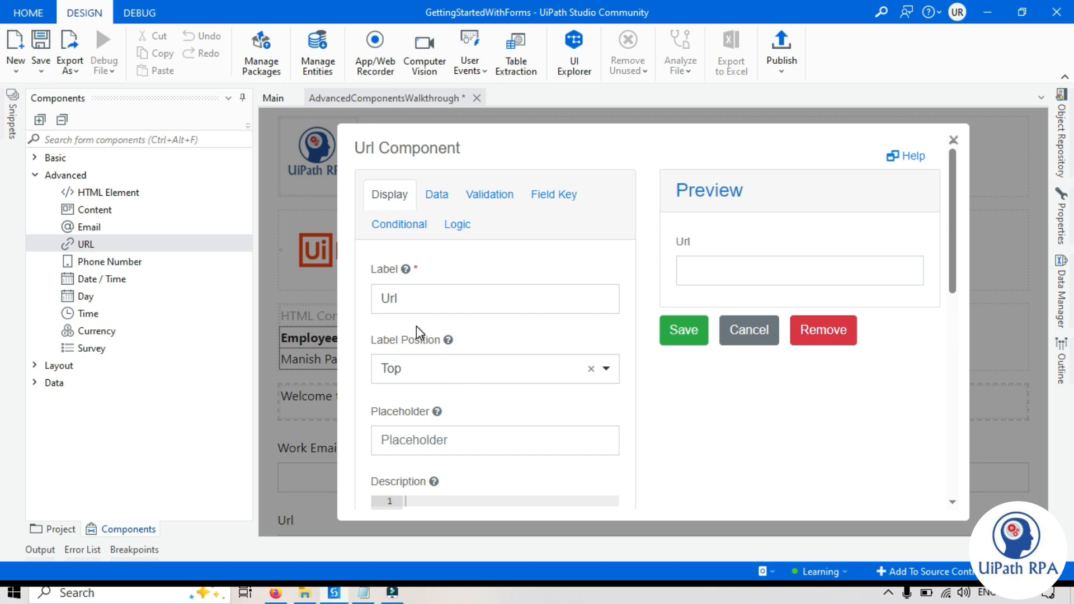
- Label the URL field 'Suggest any URL', test 'fd453535235' in preview, and save it
{"action": "double_click", "coordinate": [403, 300]}
{"action": "type", "text": "Suggest"}
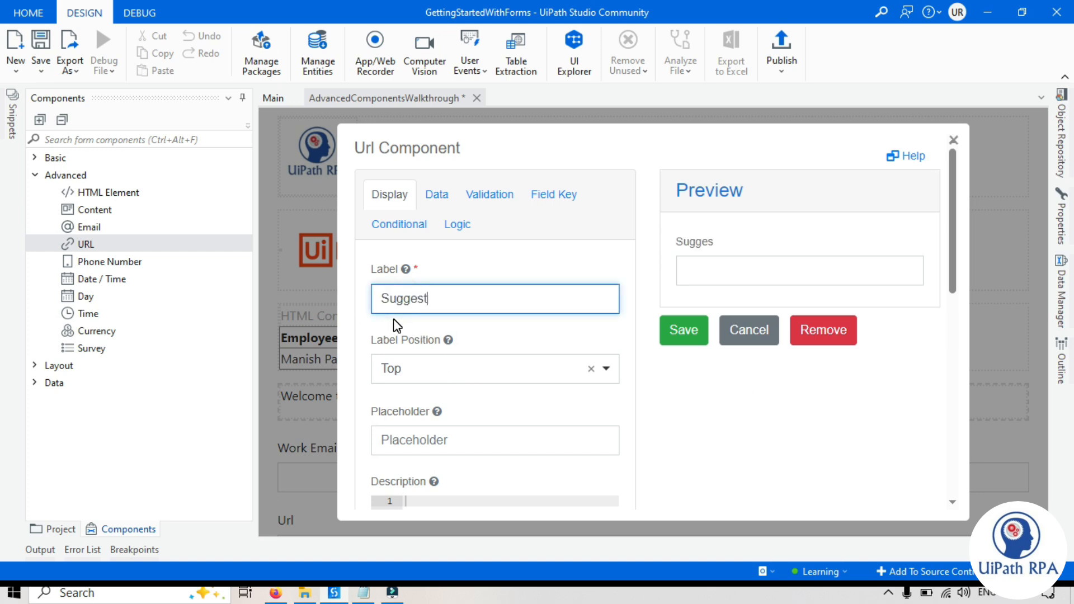
{"action": "type", "text": " any URL"}
{"action": "left_click", "coordinate": [816, 408]}
{"action": "left_click", "coordinate": [717, 270]}
{"action": "type", "text": "fd453535235"}
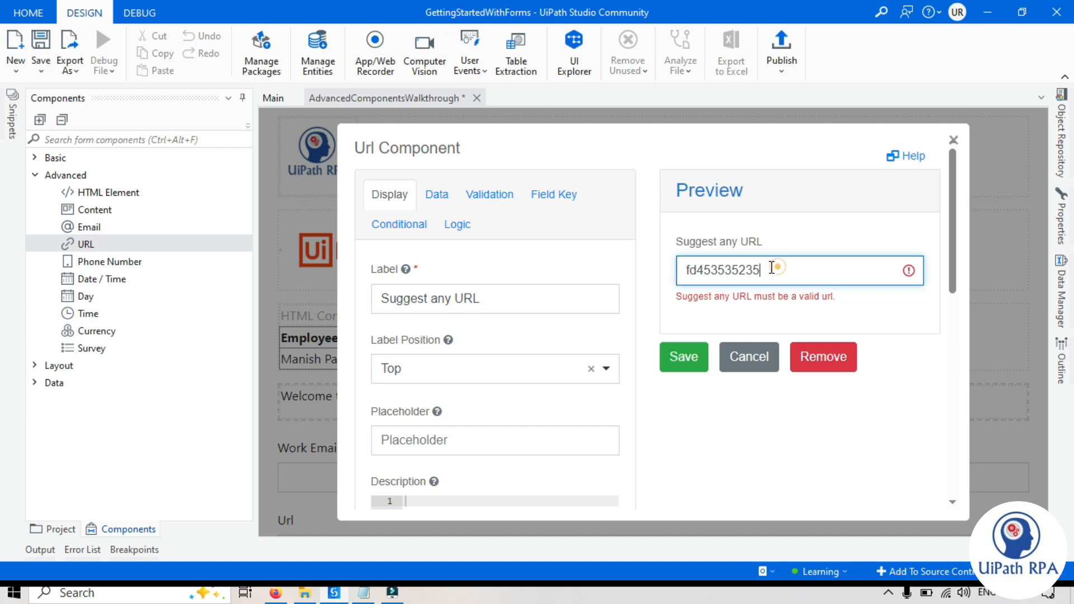
{"action": "left_click_drag", "start_coordinate": [780, 268], "coordinate": [679, 280]}
{"action": "left_click", "coordinate": [684, 333]}
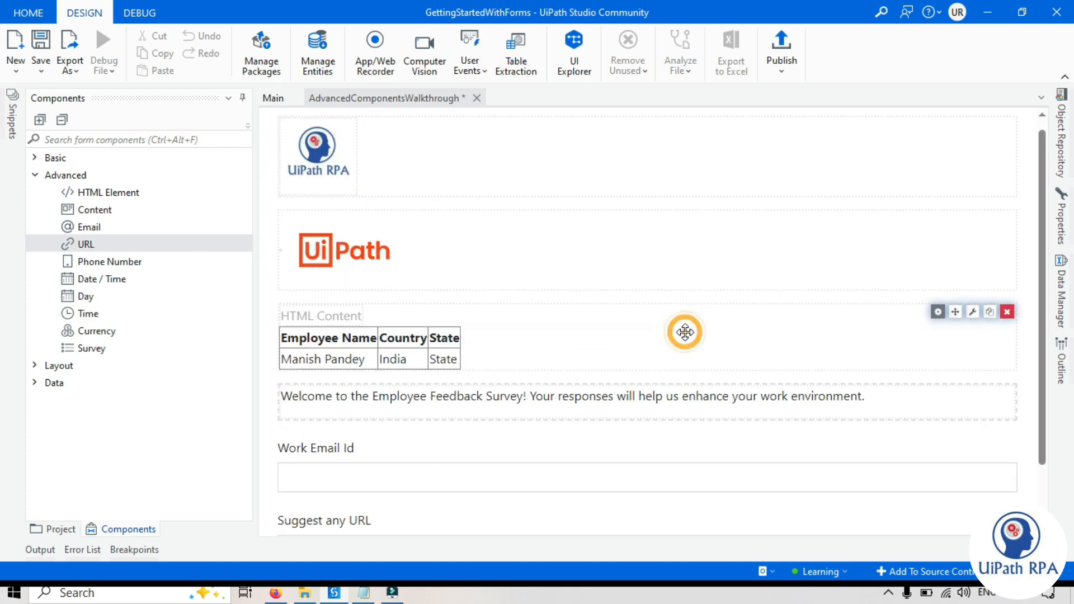
{"action": "left_click_drag", "start_coordinate": [108, 266], "coordinate": [307, 499]}
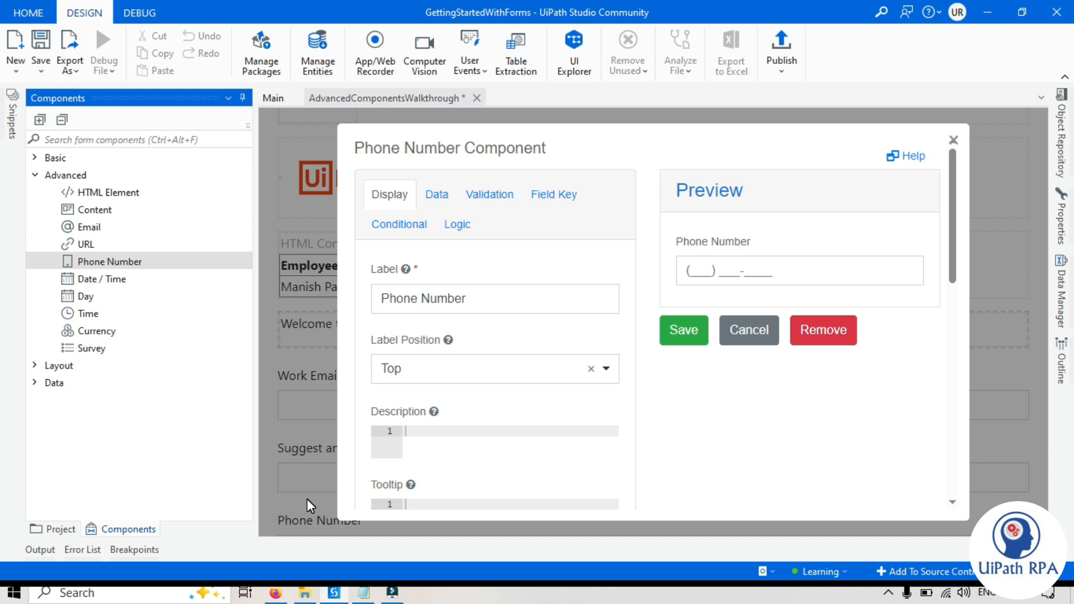
{"action": "left_click", "coordinate": [692, 397]}
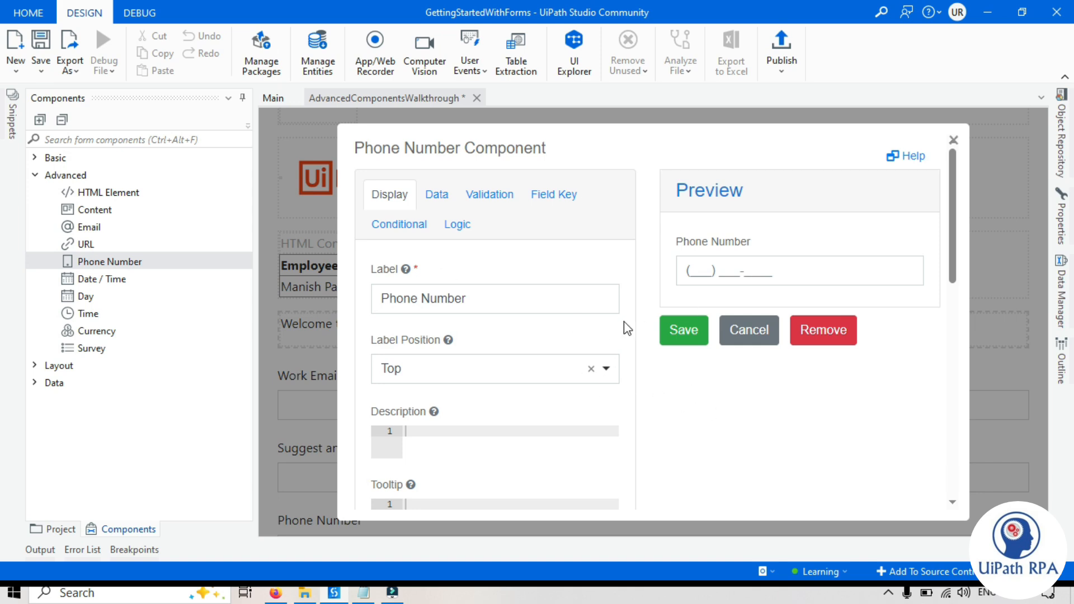
{"action": "scroll", "coordinate": [453, 333], "scroll_direction": "down", "scroll_amount": 8}
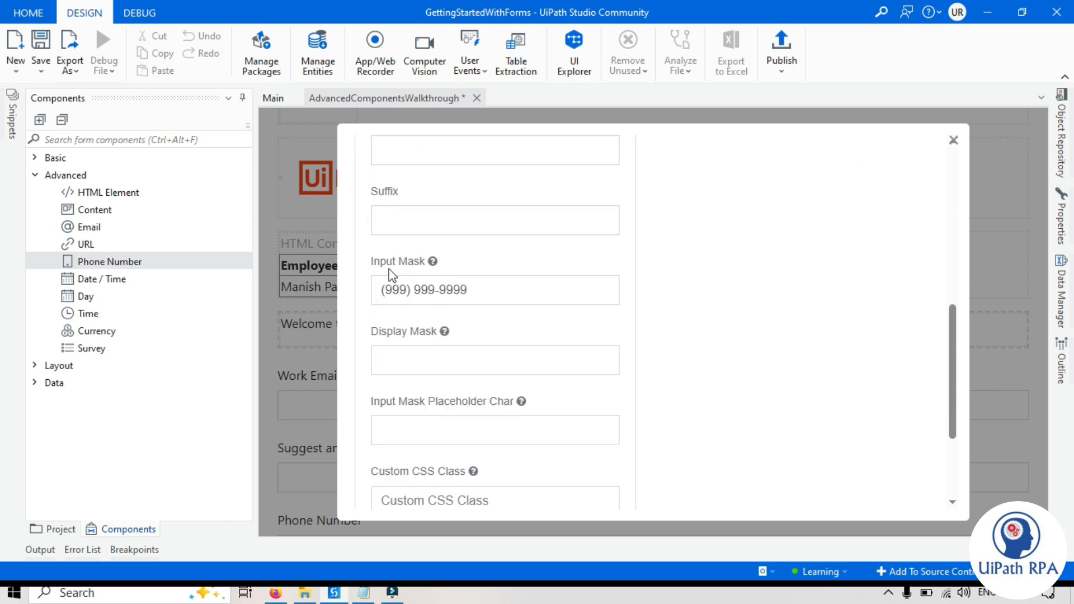
{"action": "left_click", "coordinate": [407, 290]}
{"action": "double_click", "coordinate": [407, 290]}
{"action": "type", "text": "+"}
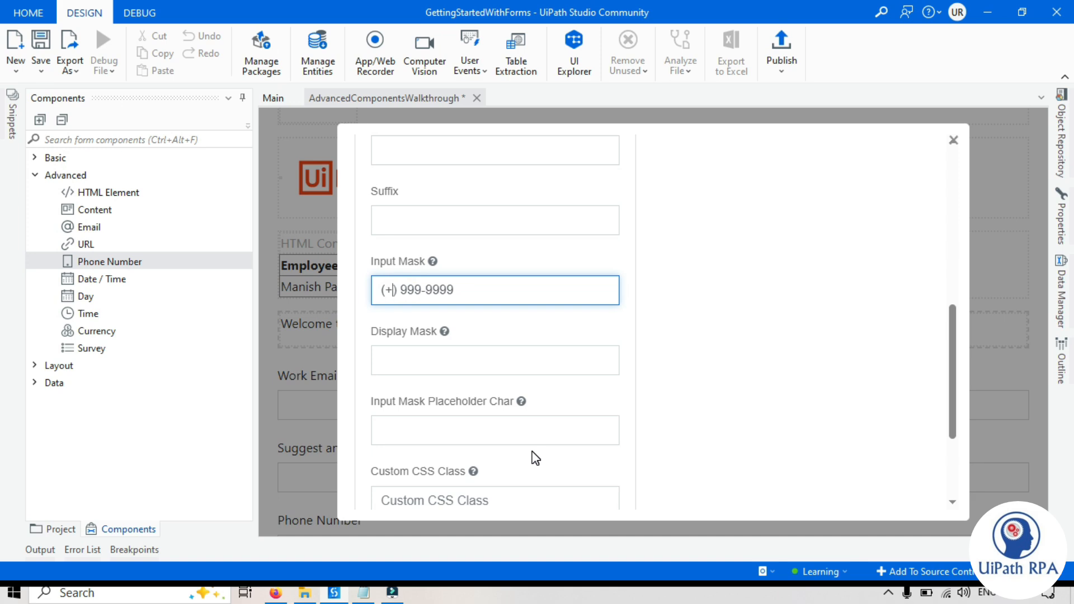
{"action": "type", "text": "99"}
{"action": "type", "text": "9"}
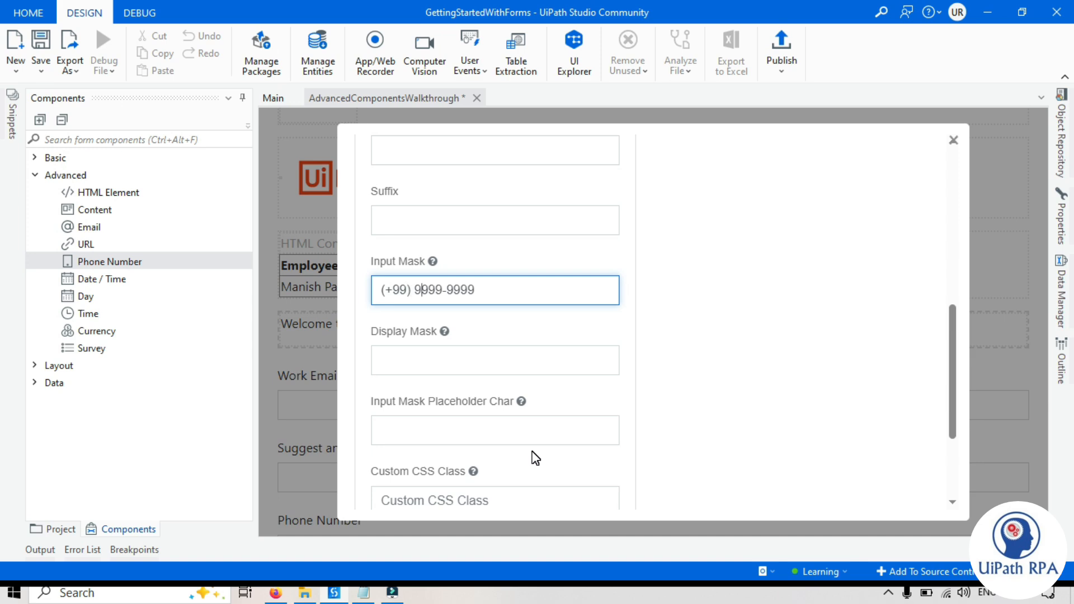
{"action": "key", "text": "shift+Right"}
{"action": "type", "text": "99"}
{"action": "key", "text": "End"}
{"action": "key", "text": "ctrl+shift+Left"}
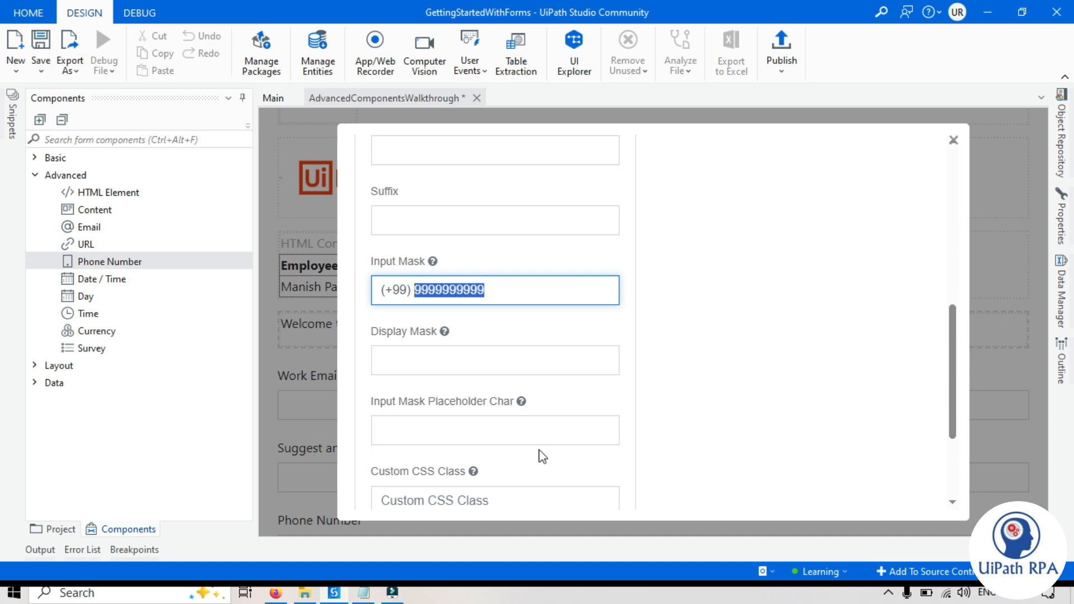
{"action": "left_click", "coordinate": [706, 272]}
{"action": "left_click_drag", "start_coordinate": [485, 290], "coordinate": [419, 289]}
{"action": "double_click", "coordinate": [398, 290]}
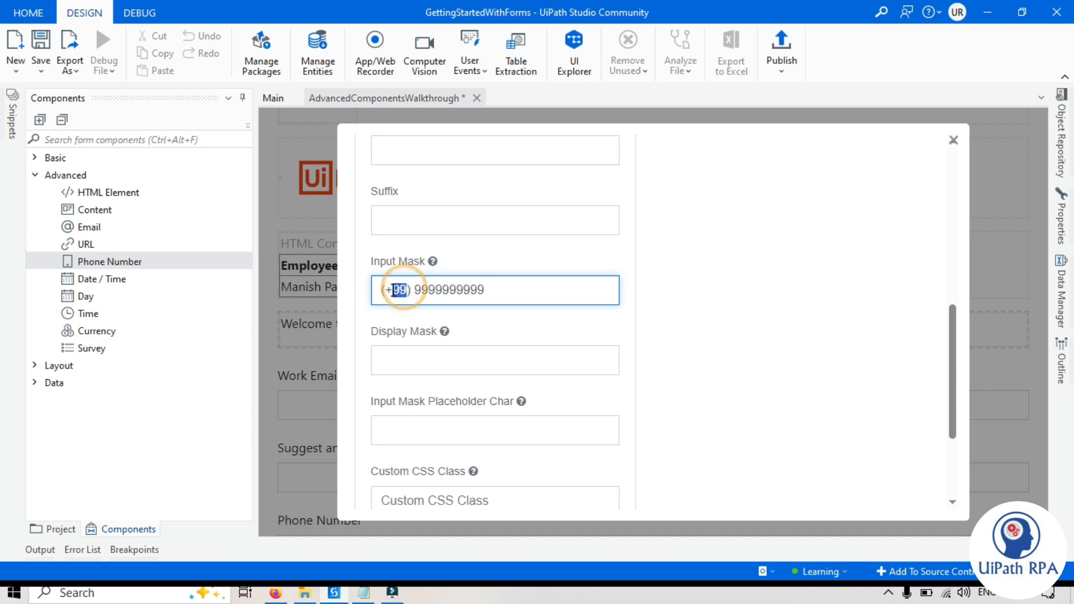
{"action": "left_click", "coordinate": [795, 312]}
{"action": "scroll", "coordinate": [800, 331], "scroll_direction": "up", "scroll_amount": 1}
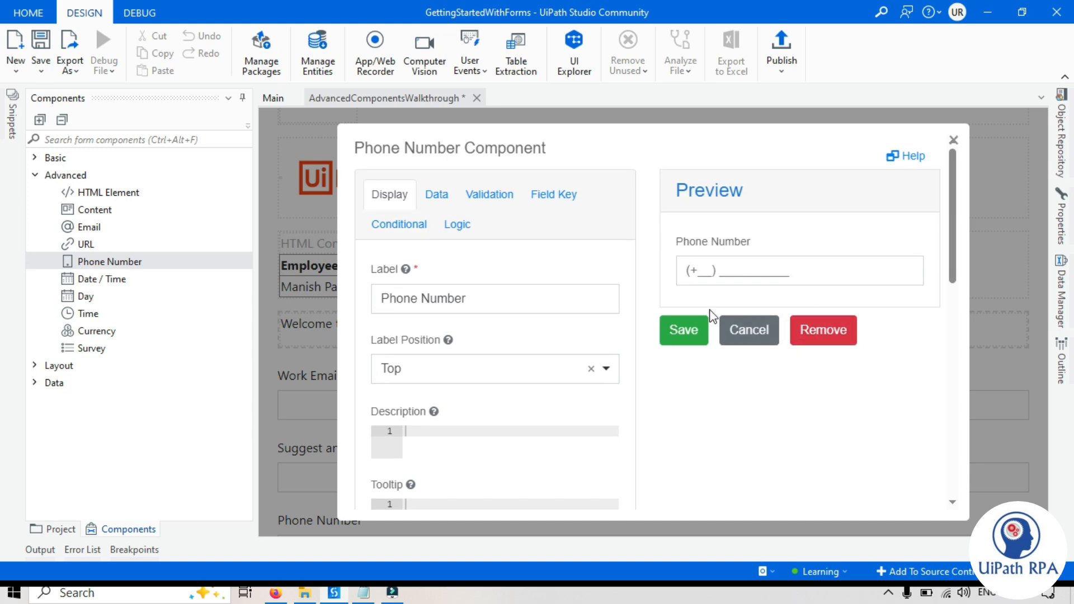
{"action": "left_click", "coordinate": [692, 271]}
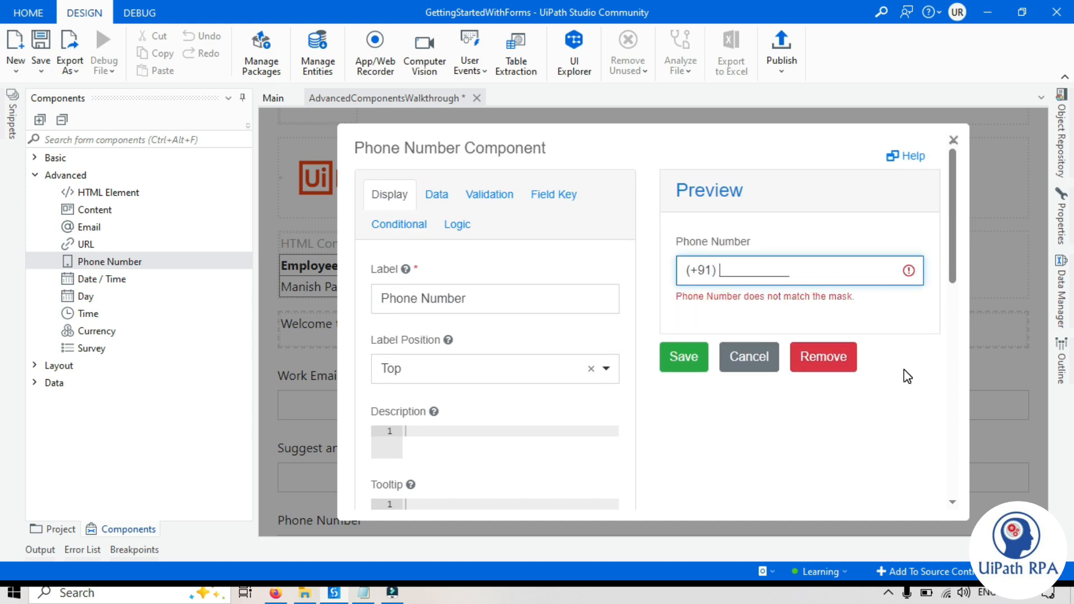
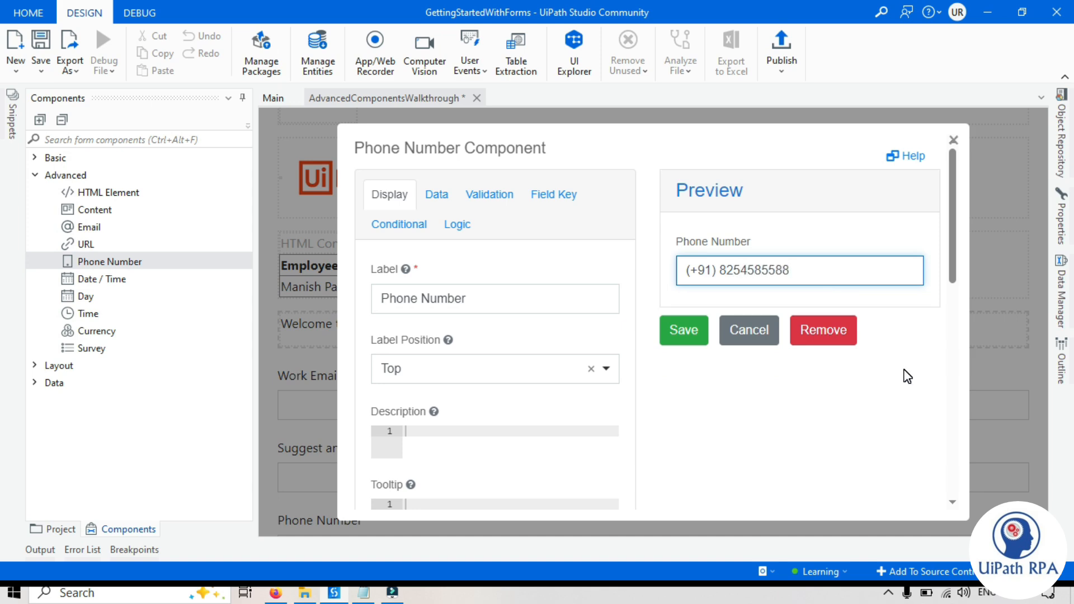
{"action": "triple_click", "coordinate": [794, 273]}
{"action": "key", "text": "BackSpace"}
{"action": "left_click", "coordinate": [686, 329]}
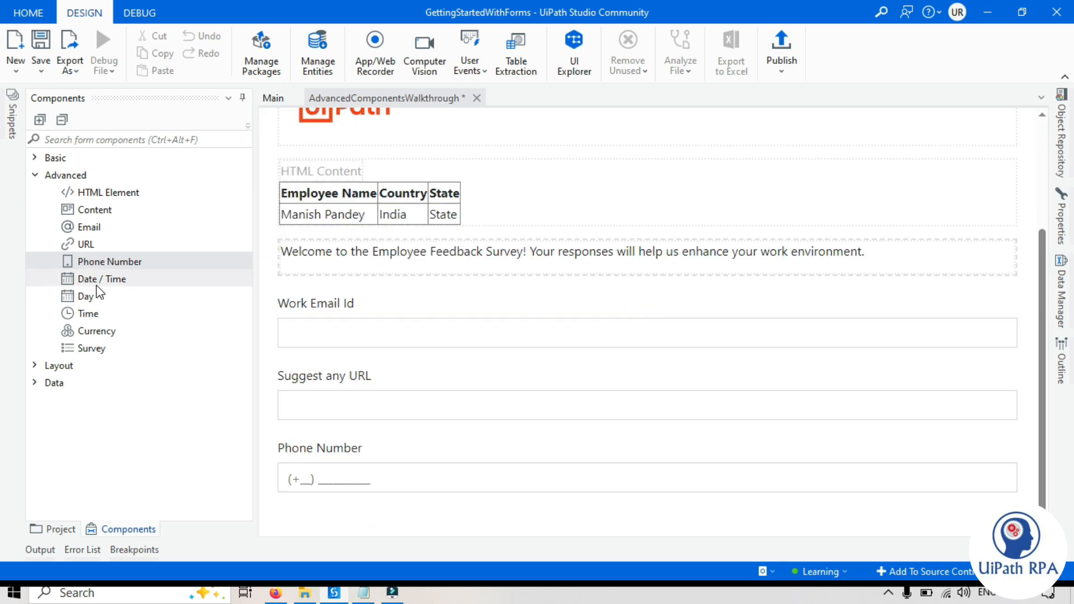
- Add a Date / Time field below Phone Number and try typing in its preview
{"action": "left_click_drag", "start_coordinate": [96, 282], "coordinate": [314, 502]}
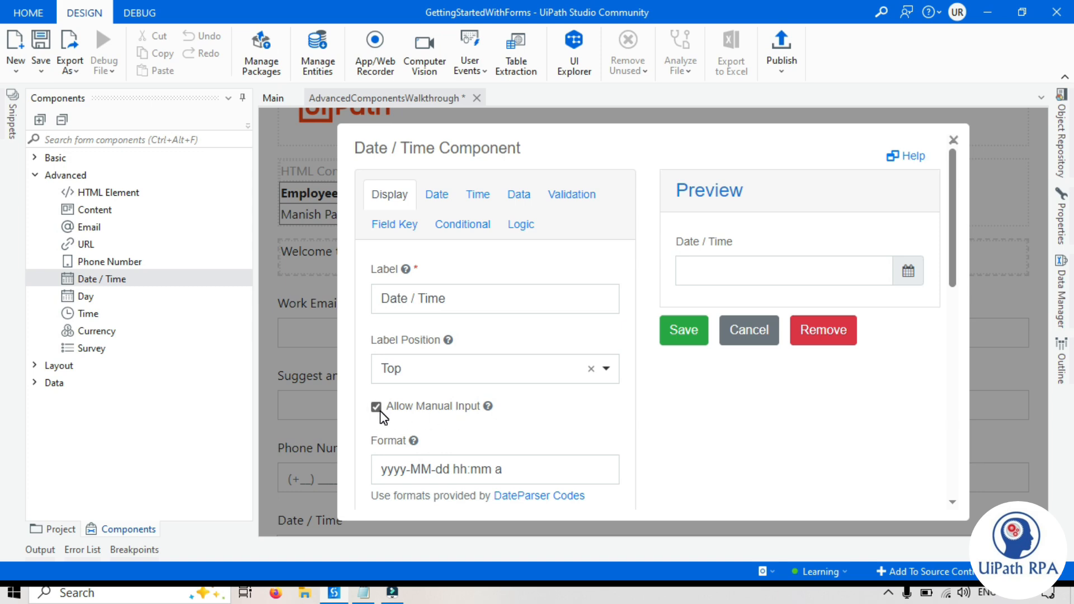
{"action": "left_click", "coordinate": [773, 265]}
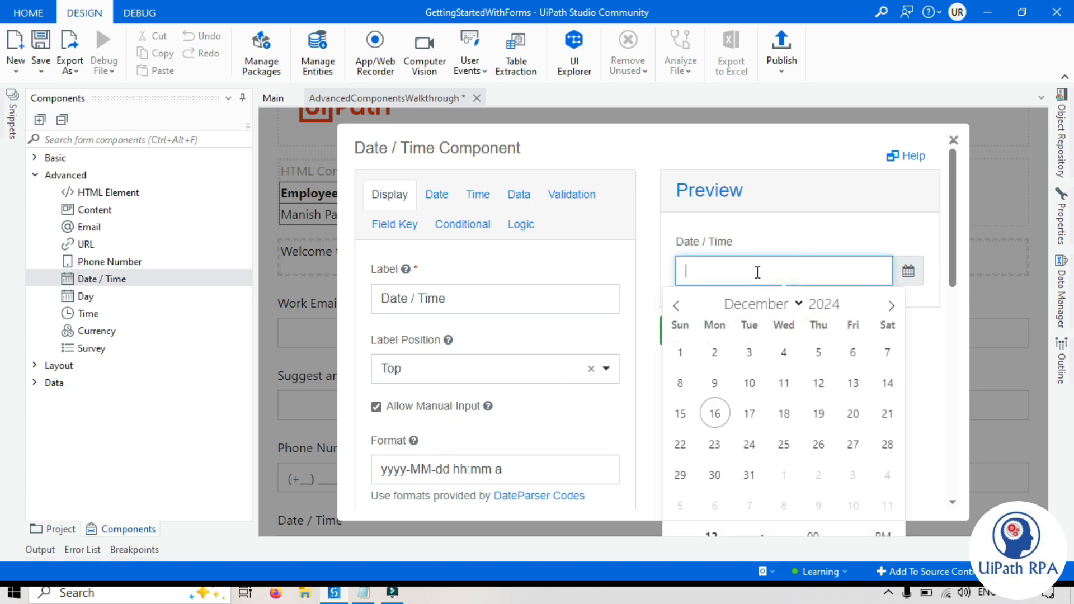
{"action": "type", "text": "1"}
{"action": "key", "text": "BackSpace"}
{"action": "key", "text": "BackSpace"}
{"action": "left_click", "coordinate": [778, 217]}
- Uncheck Allow Manual Input and pick 16 December in the preview calendar
{"action": "left_click", "coordinate": [377, 407]}
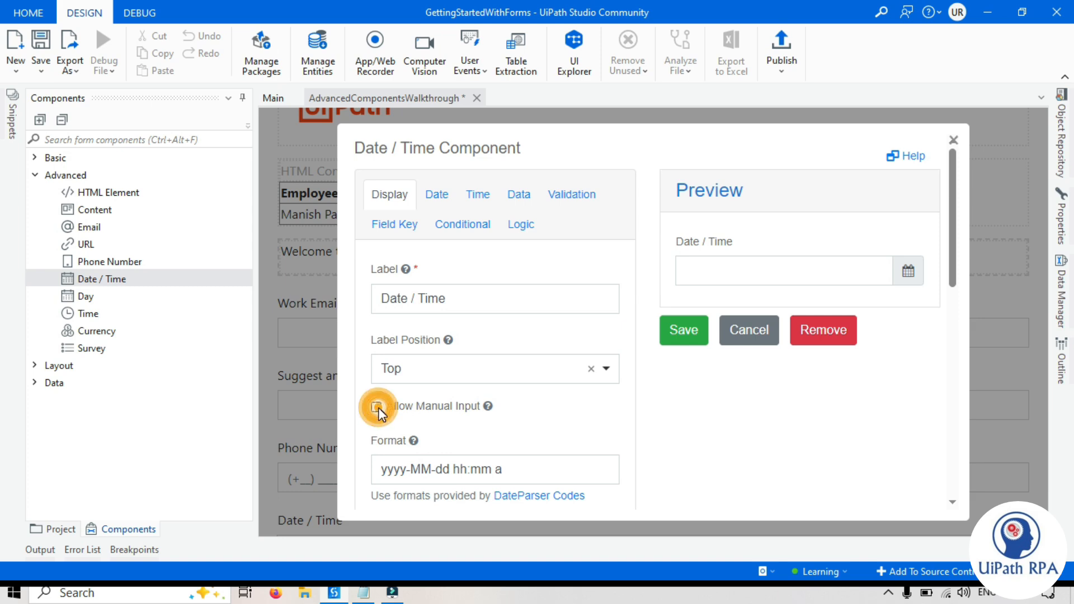
{"action": "left_click", "coordinate": [376, 407]}
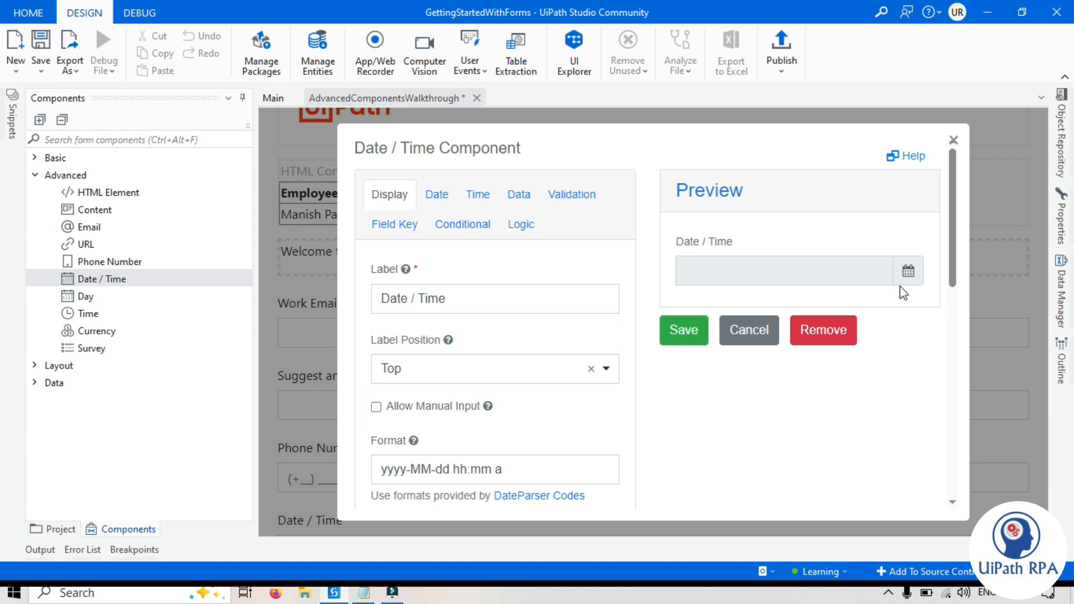
{"action": "left_click", "coordinate": [744, 272]}
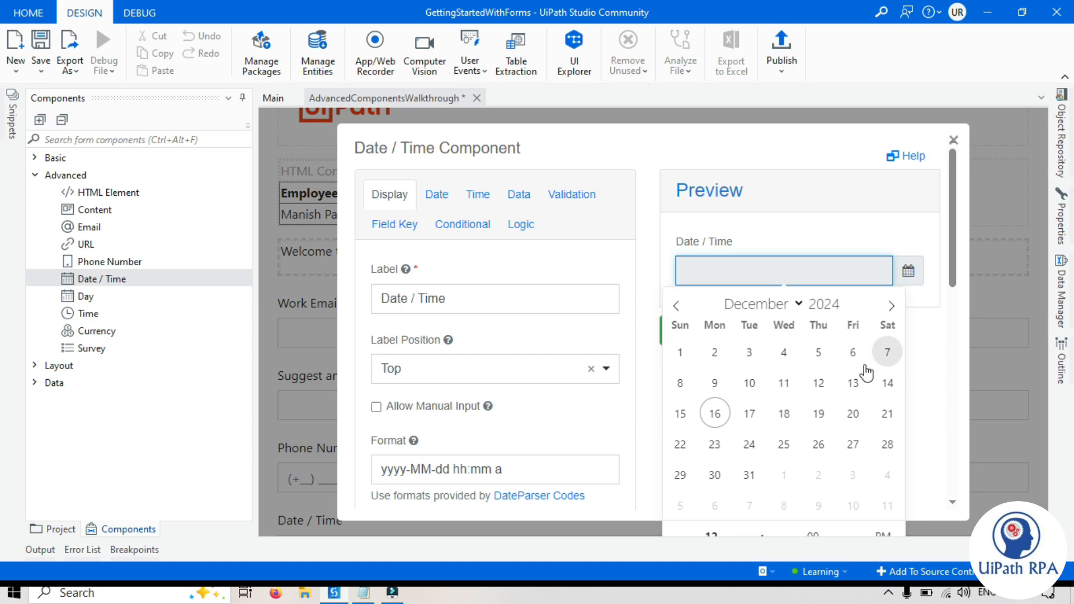
{"action": "left_click", "coordinate": [715, 414]}
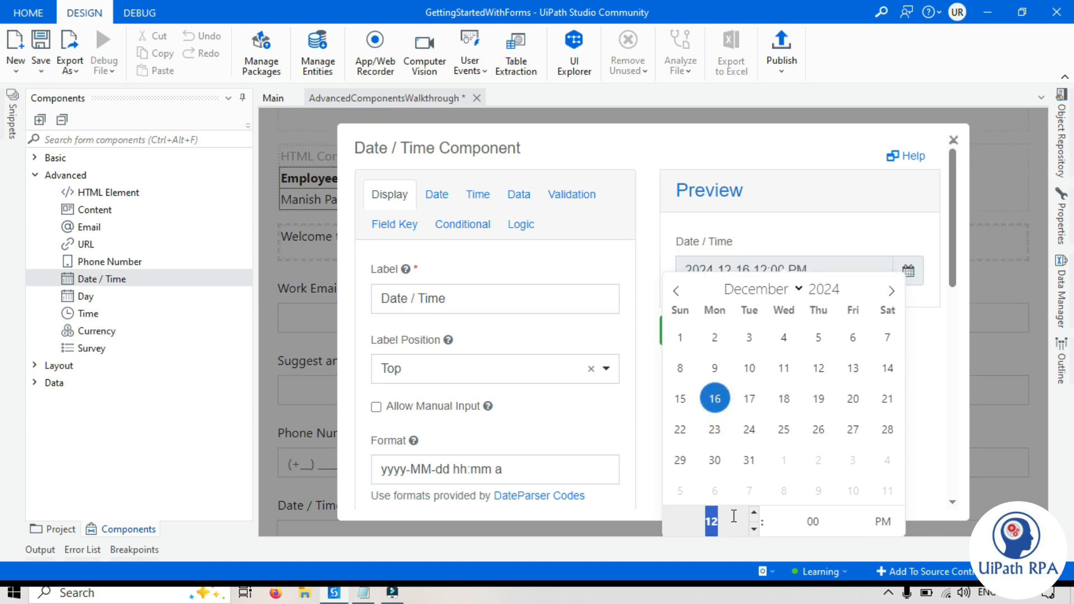
{"action": "left_click", "coordinate": [950, 383]}
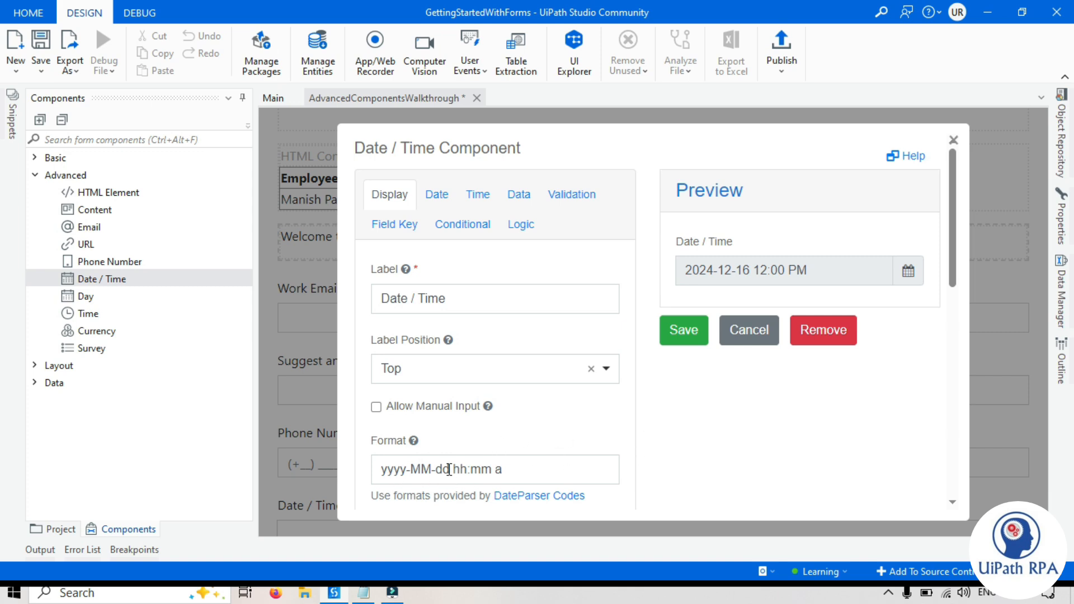
- Change the Date / Time format to 'dd-MM-yyyy hh:mm a'
{"action": "left_click_drag", "start_coordinate": [452, 469], "coordinate": [357, 479]}
{"action": "type", "text": "dd-MM"}
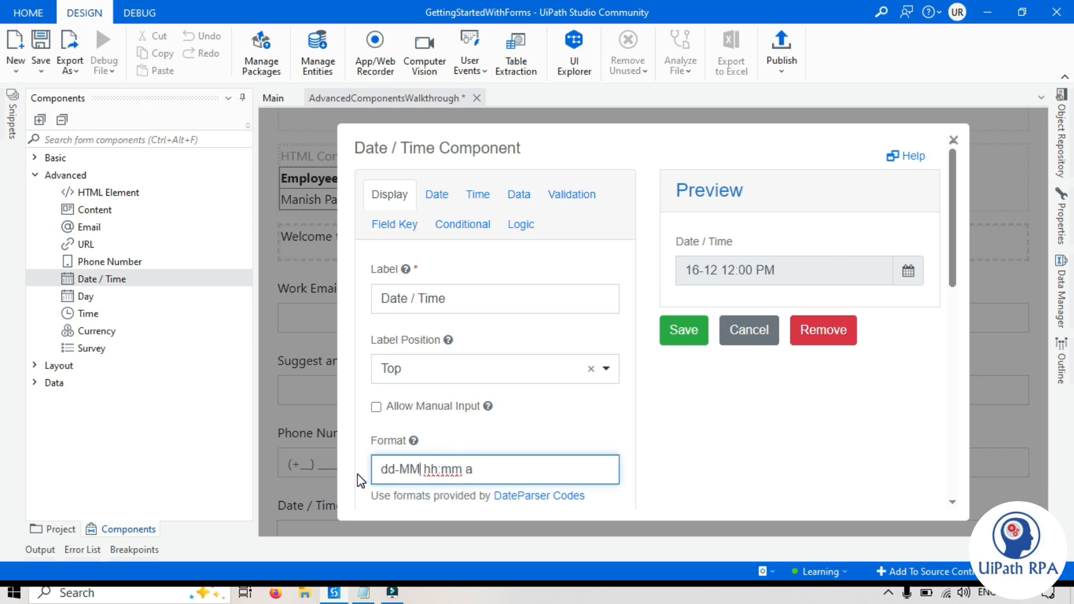
{"action": "type", "text": "=yyyy"}
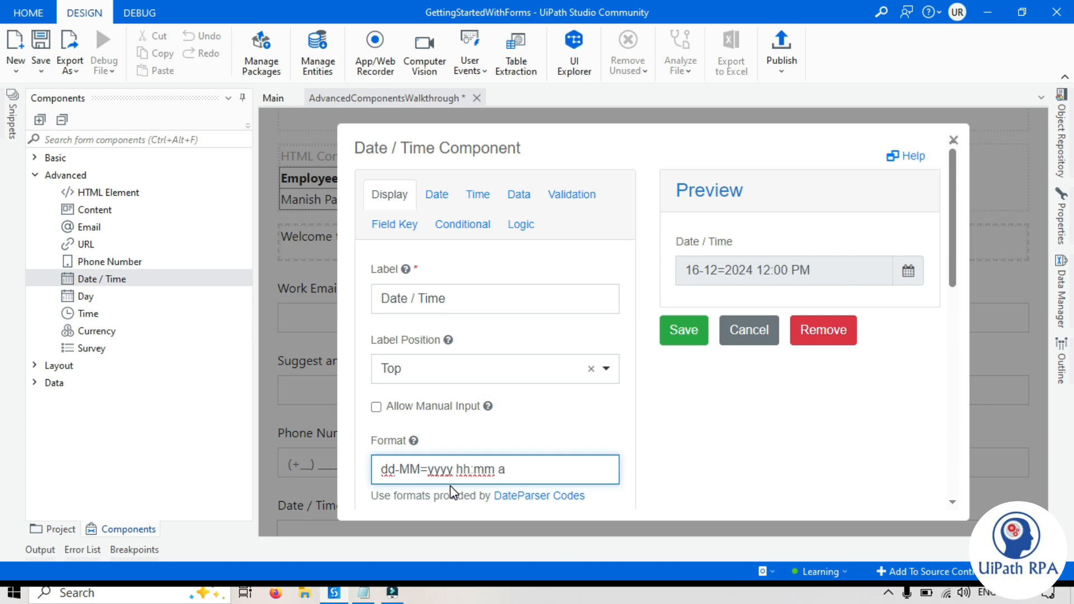
{"action": "left_click", "coordinate": [426, 469]}
{"action": "key", "text": "BackSpace"}
{"action": "type", "text": "-"}
{"action": "left_click", "coordinate": [773, 442]}
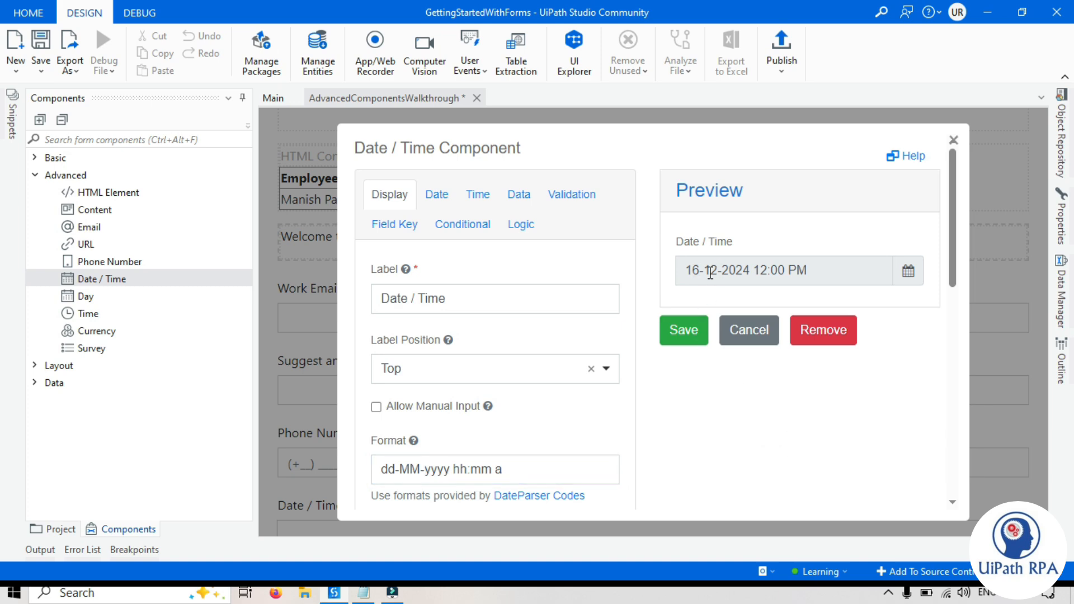
{"action": "left_click", "coordinate": [700, 462]}
- On the Date tab, turn Enable Date Input off and back on, checking the preview calendar
{"action": "left_click", "coordinate": [438, 197]}
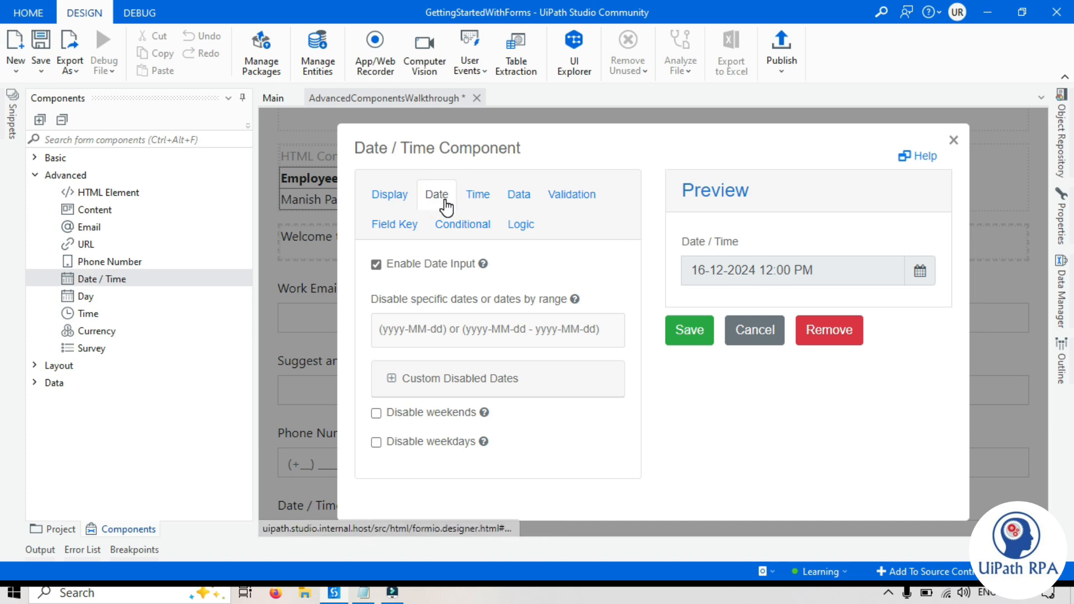
{"action": "left_click", "coordinate": [376, 265]}
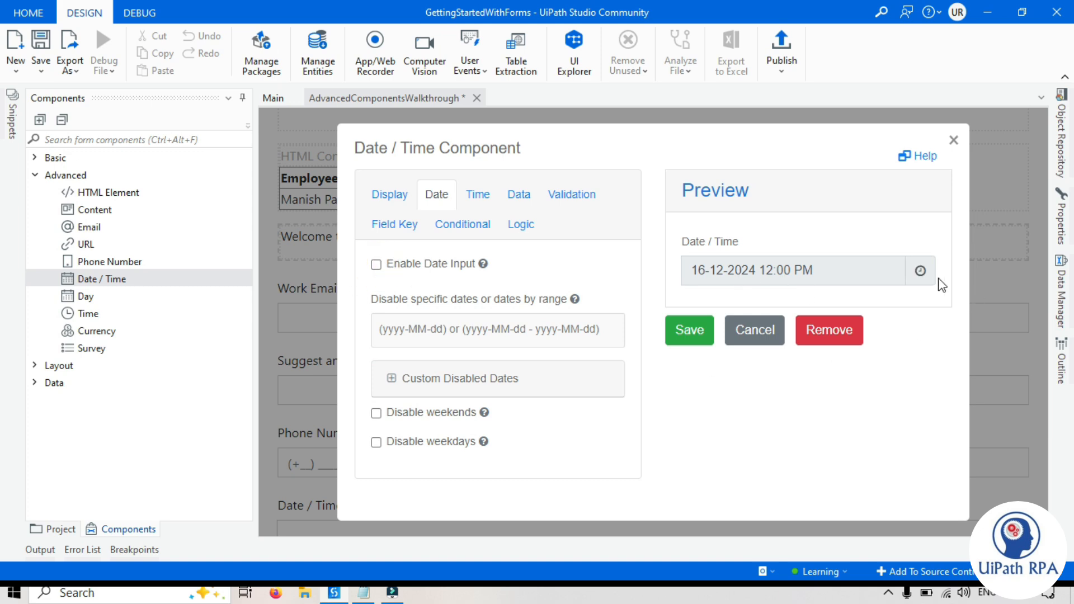
{"action": "left_click", "coordinate": [920, 270]}
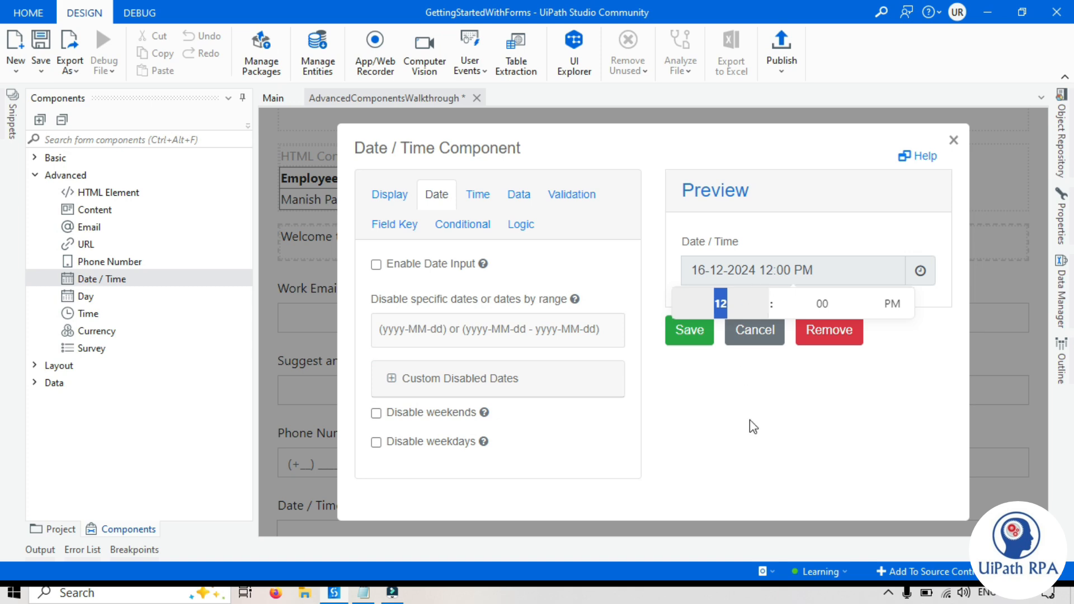
{"action": "left_click", "coordinate": [774, 439]}
{"action": "left_click", "coordinate": [376, 264]}
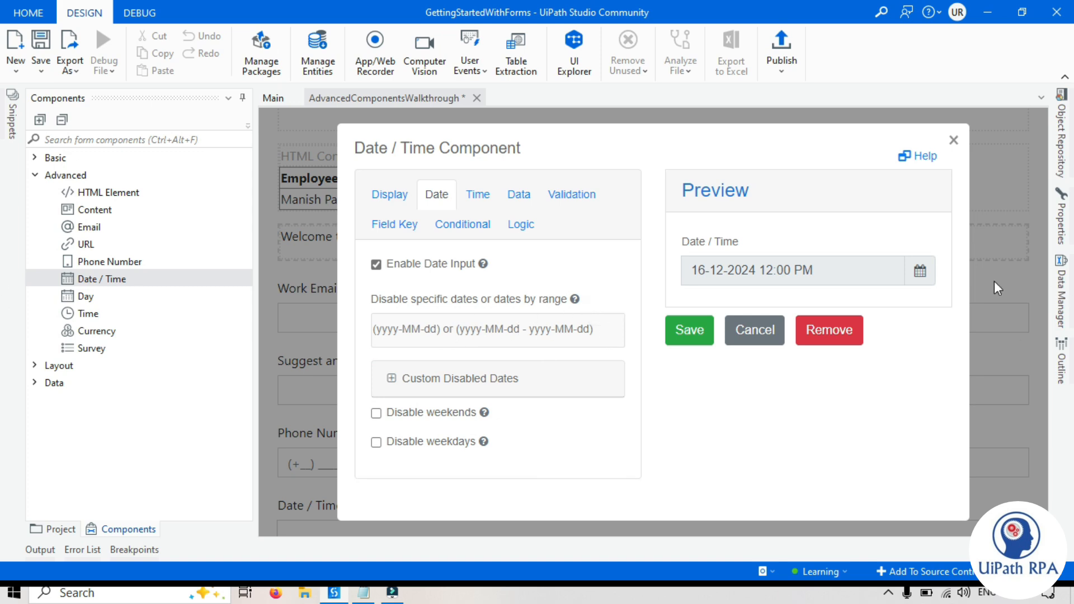
{"action": "left_click", "coordinate": [921, 274]}
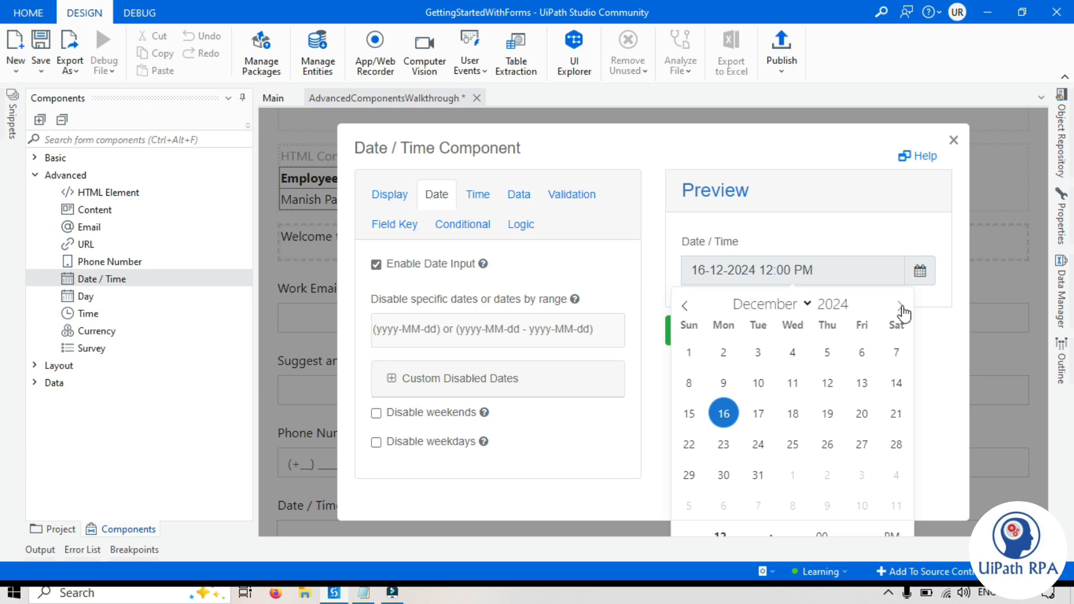
- On the Time tab, turn Enable Time Input off and back on
{"action": "left_click", "coordinate": [477, 194]}
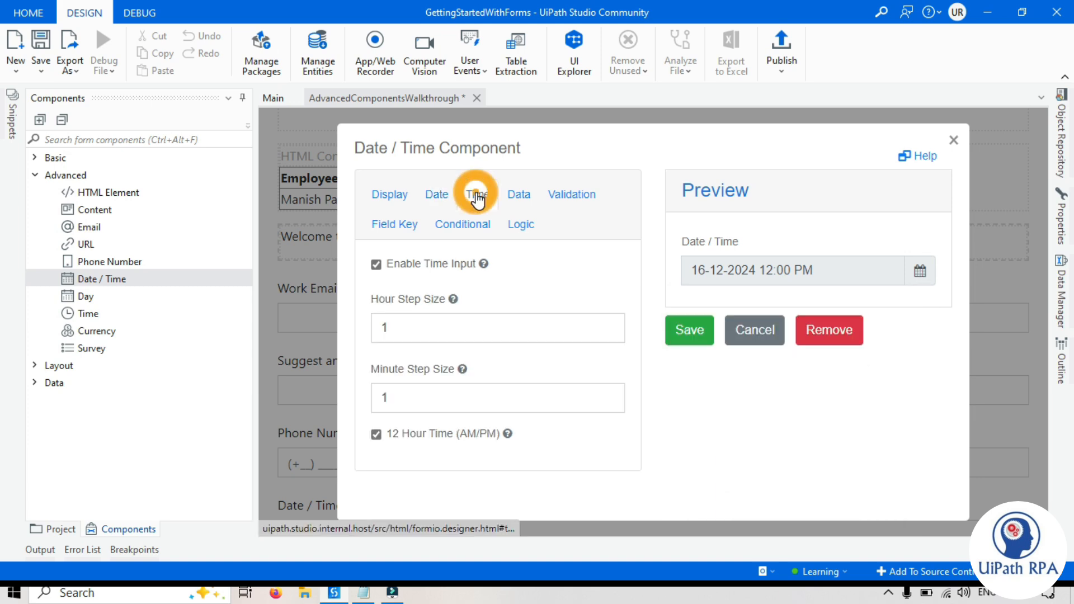
{"action": "left_click", "coordinate": [377, 265]}
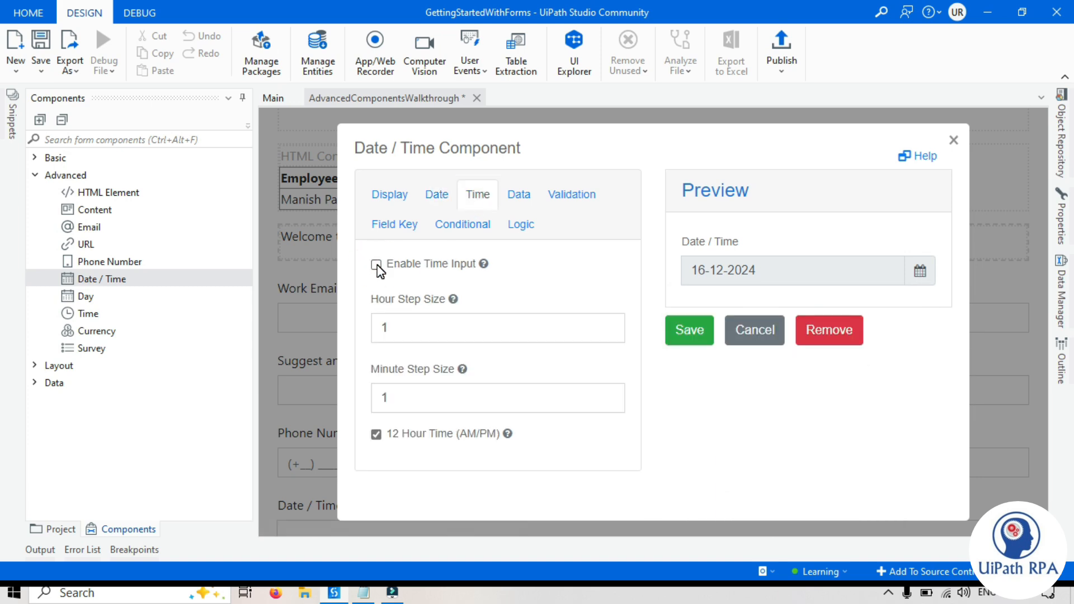
{"action": "double_click", "coordinate": [359, 148]}
{"action": "double_click", "coordinate": [402, 149]}
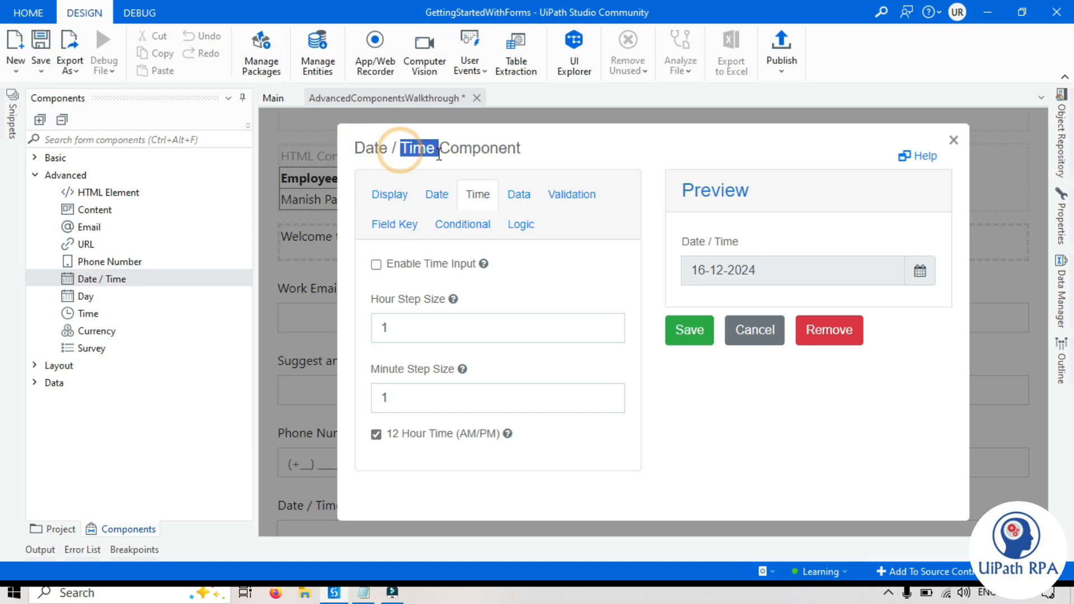
{"action": "left_click", "coordinate": [432, 155]}
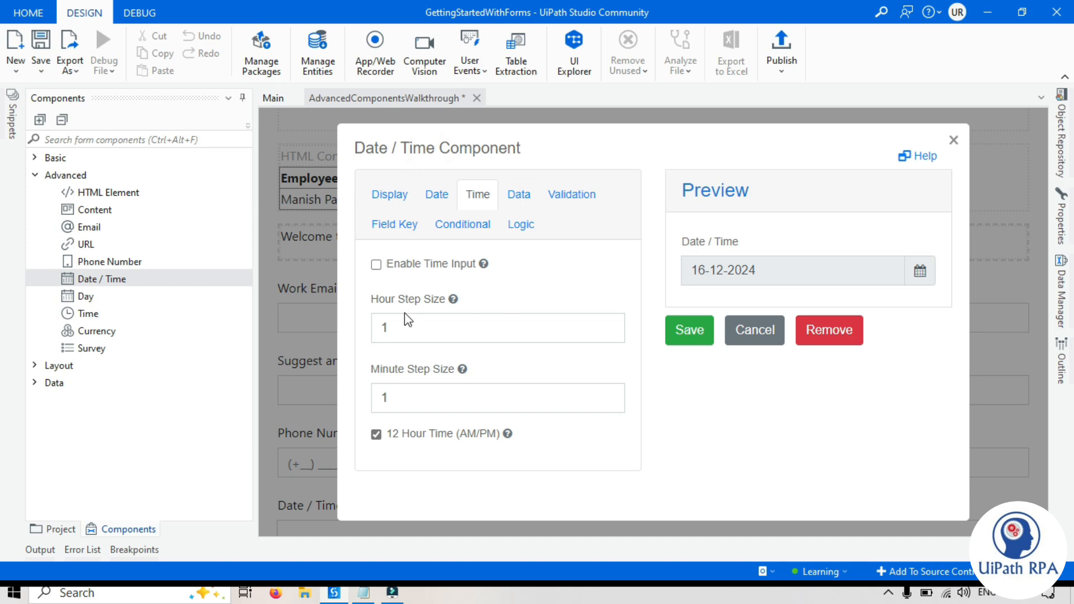
{"action": "left_click", "coordinate": [376, 264]}
- Set Default Date to moment(), close the settings, and add a Day field below
{"action": "left_click", "coordinate": [519, 195]}
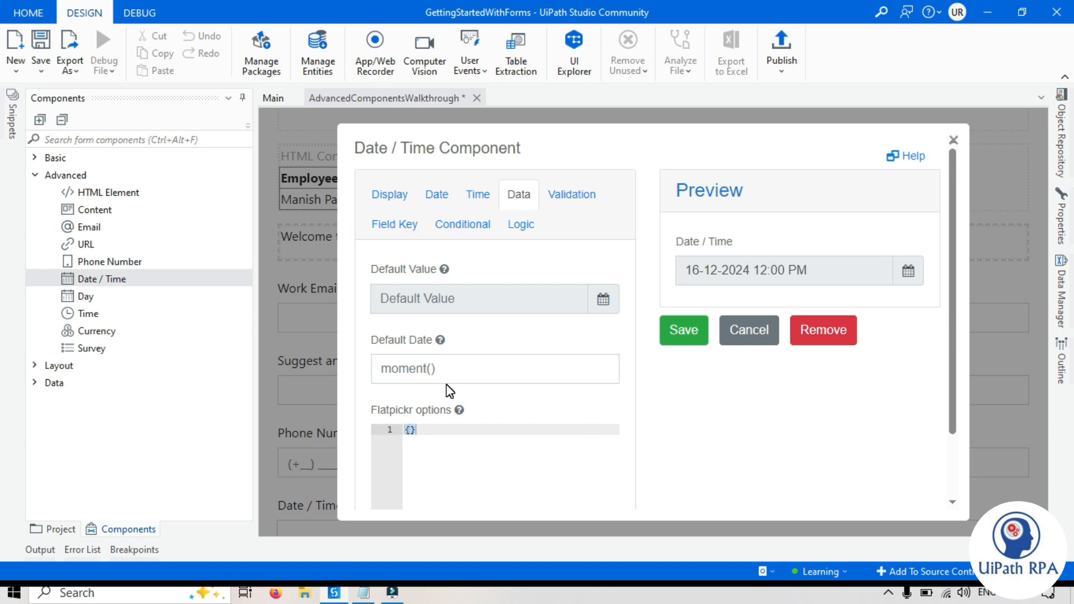
{"action": "triple_click", "coordinate": [471, 372]}
{"action": "type", "text": "moment()"}
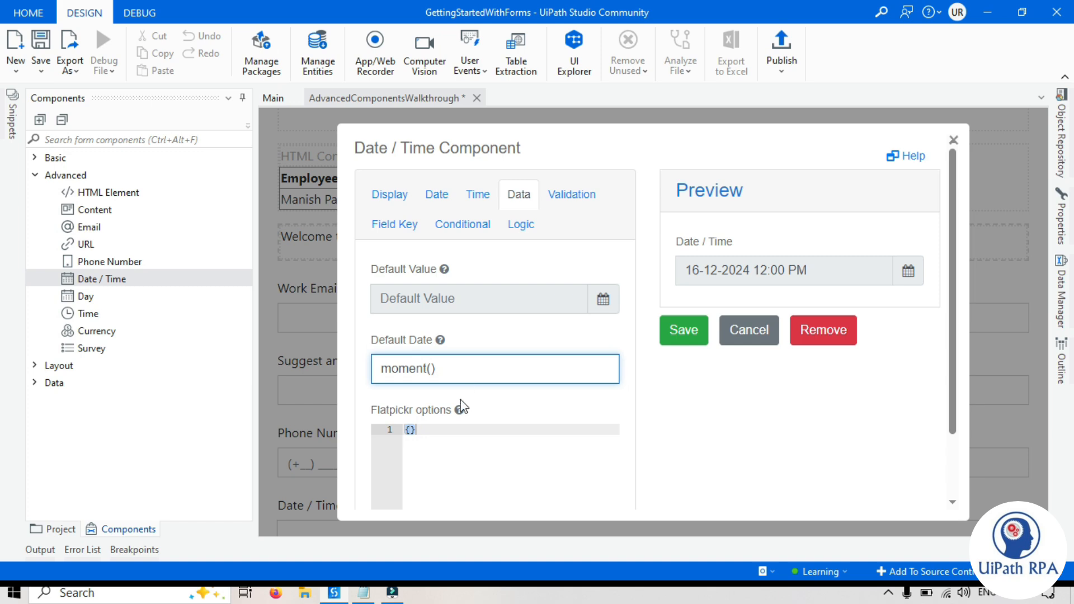
{"action": "left_click", "coordinate": [763, 398]}
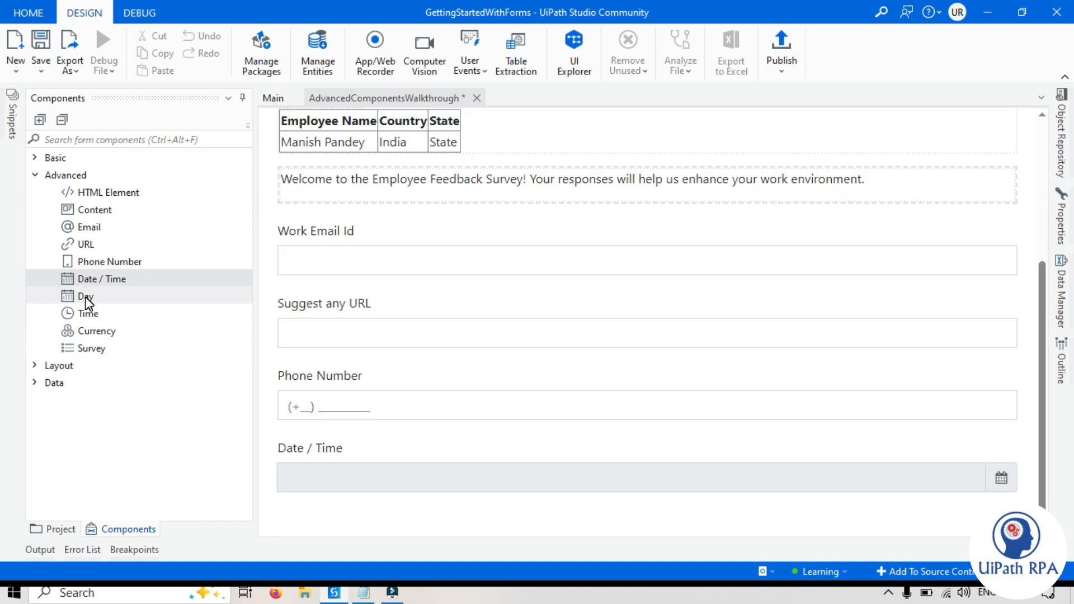
{"action": "left_click_drag", "start_coordinate": [85, 297], "coordinate": [356, 510]}
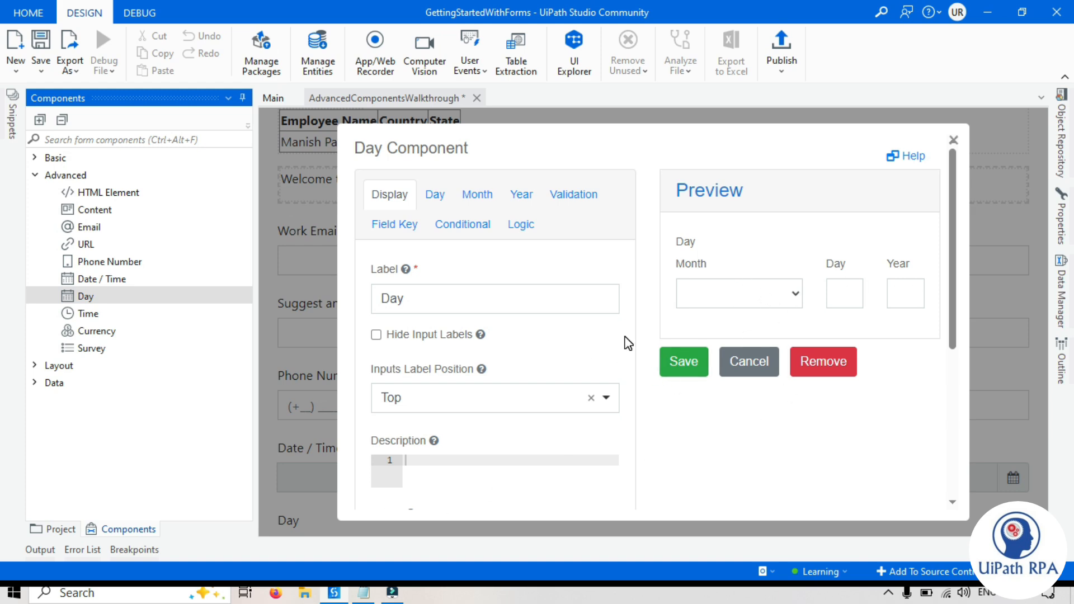
- Relabel the Day field 'Date of Joining', leaving its Month, Day and Year sub-labels visible
{"action": "double_click", "coordinate": [421, 298]}
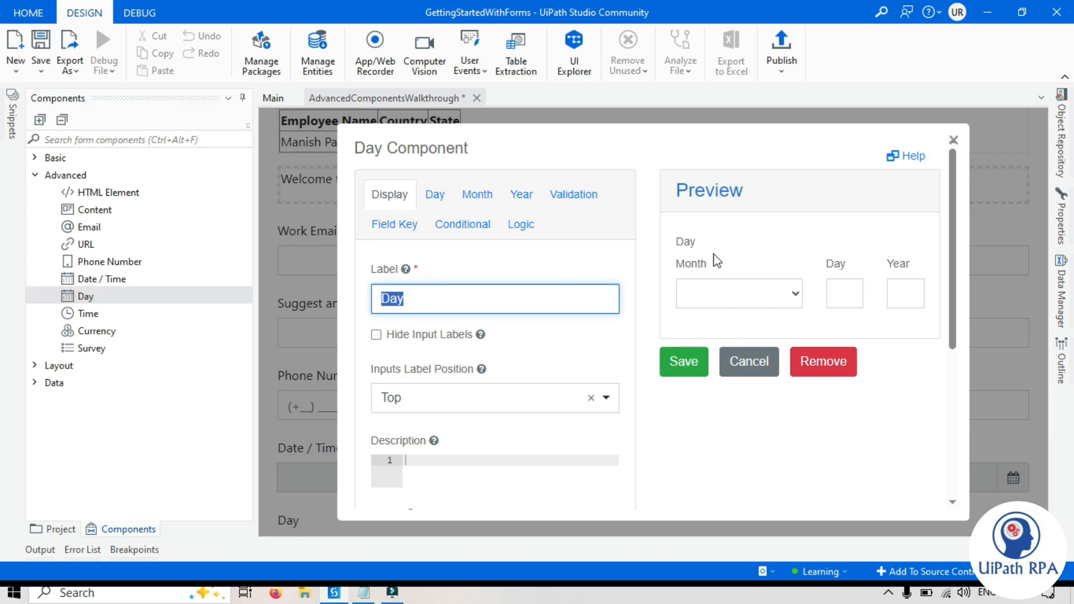
{"action": "type", "text": "Date of Joi"}
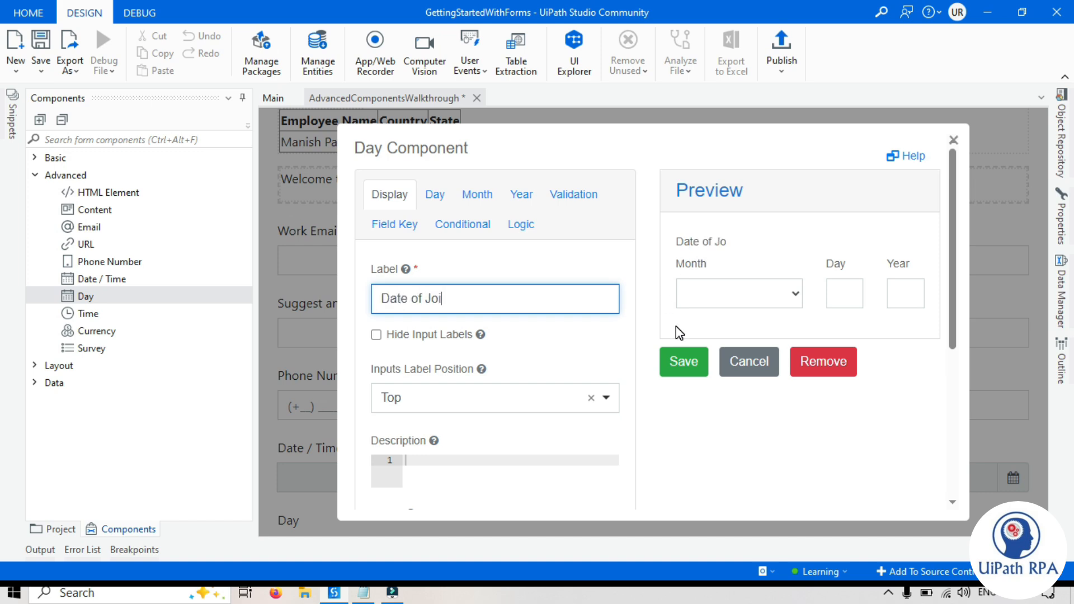
{"action": "type", "text": "ning"}
{"action": "left_click", "coordinate": [676, 327]}
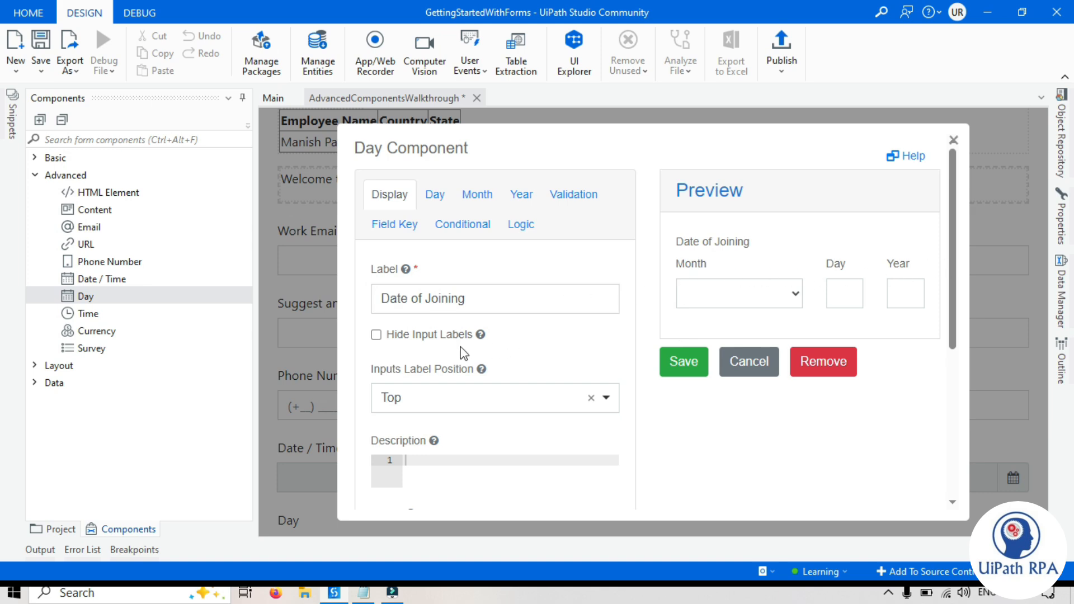
{"action": "left_click", "coordinate": [377, 336]}
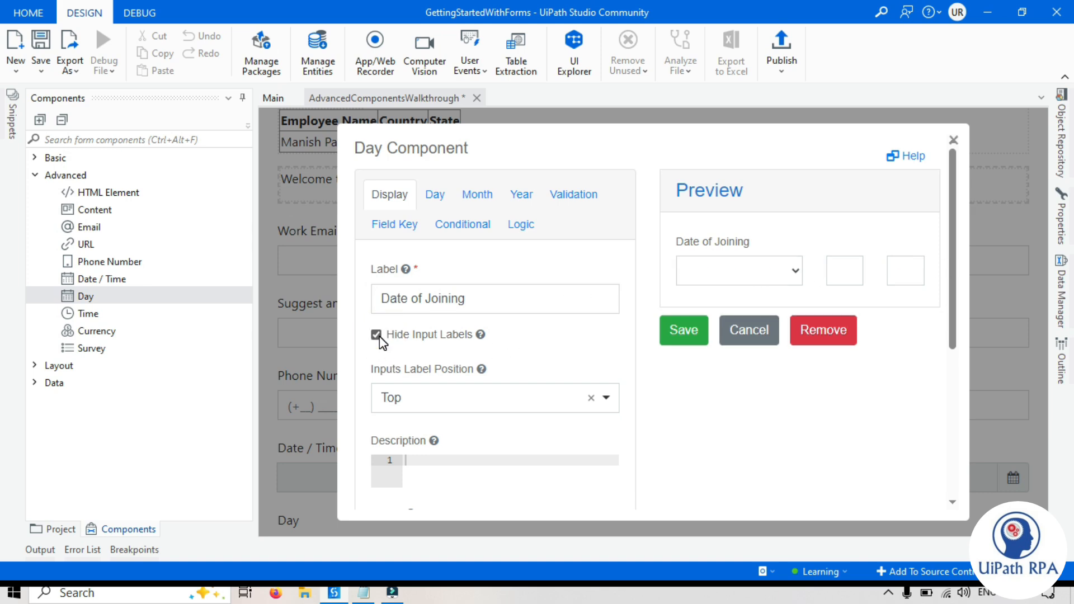
{"action": "left_click", "coordinate": [377, 334]}
{"action": "scroll", "coordinate": [604, 412], "scroll_direction": "down", "scroll_amount": 2}
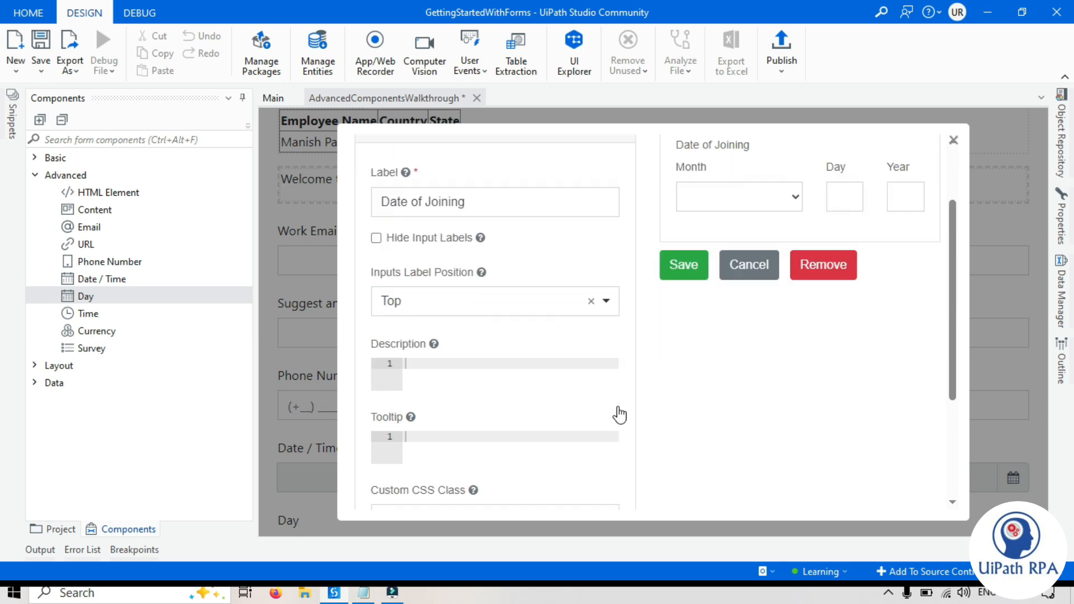
{"action": "left_click", "coordinate": [435, 194]}
- Test the day box with 12, then set the day Type to Drop-down List
{"action": "left_click", "coordinate": [848, 295]}
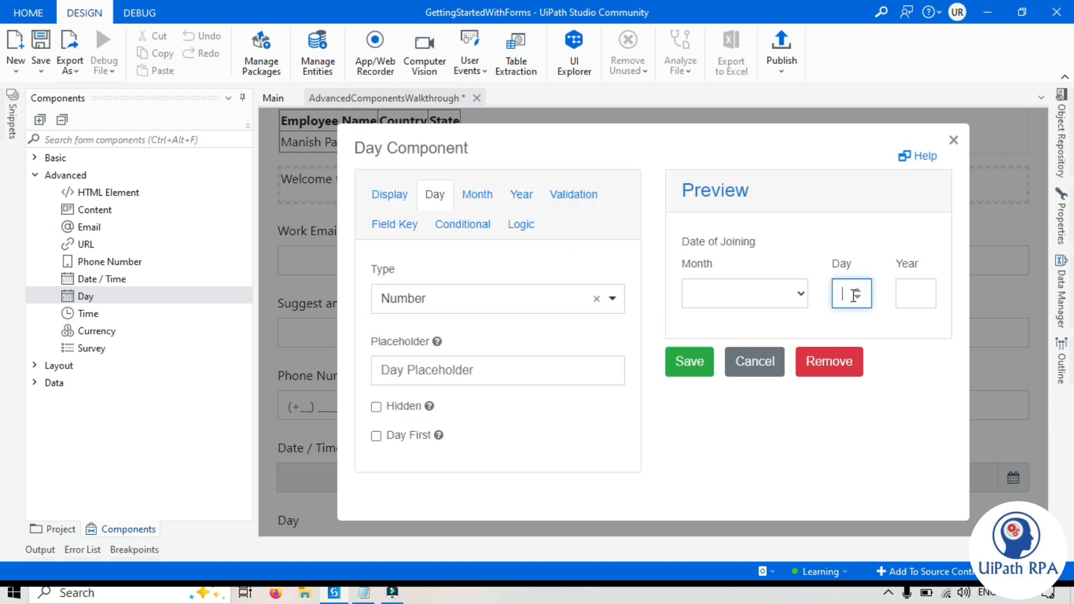
{"action": "type", "text": "12"}
{"action": "left_click", "coordinate": [799, 292]}
{"action": "left_click", "coordinate": [799, 293]}
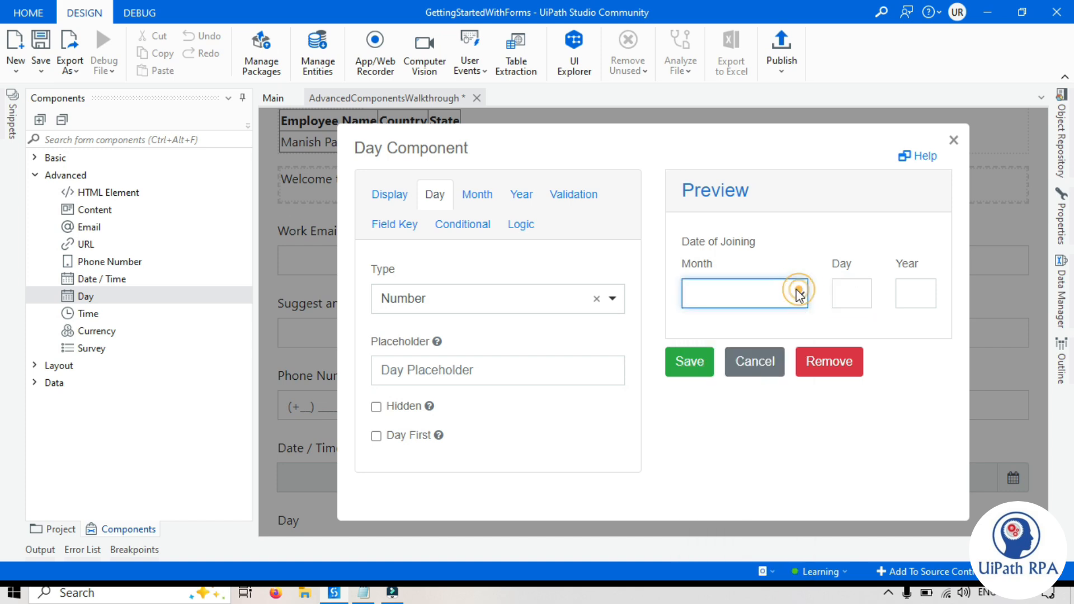
{"action": "left_click", "coordinate": [612, 303]}
{"action": "left_click", "coordinate": [431, 384]}
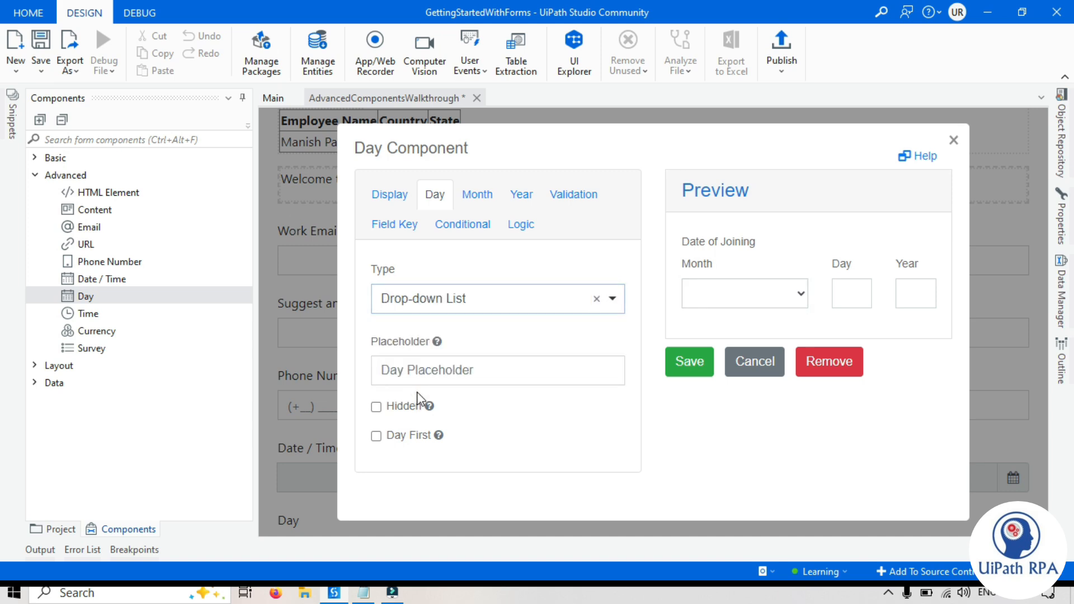
{"action": "left_click", "coordinate": [802, 351]}
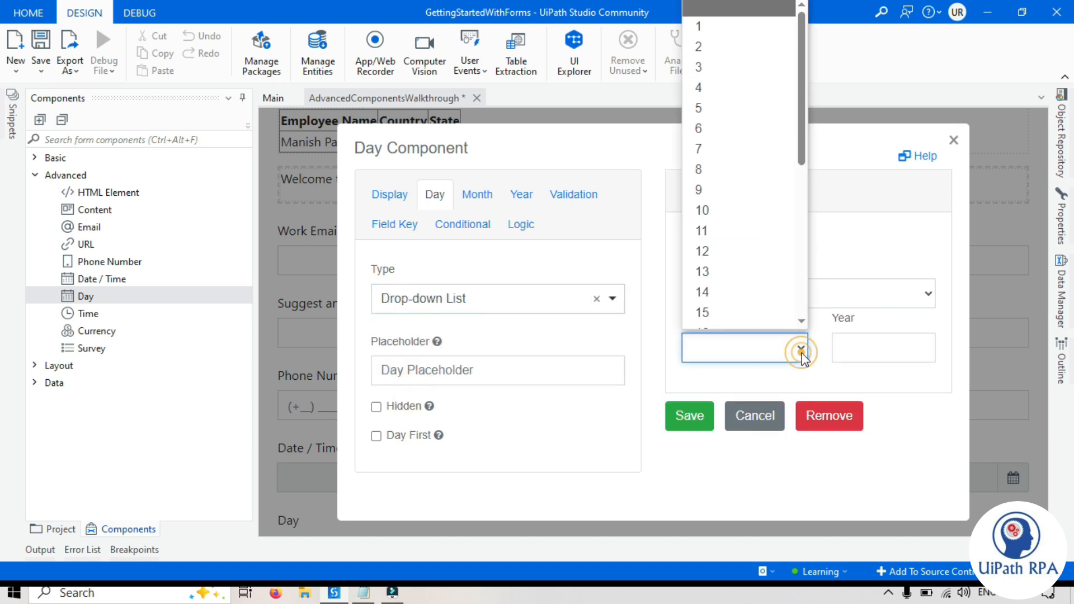
{"action": "left_click_drag", "start_coordinate": [806, 139], "coordinate": [806, 320]}
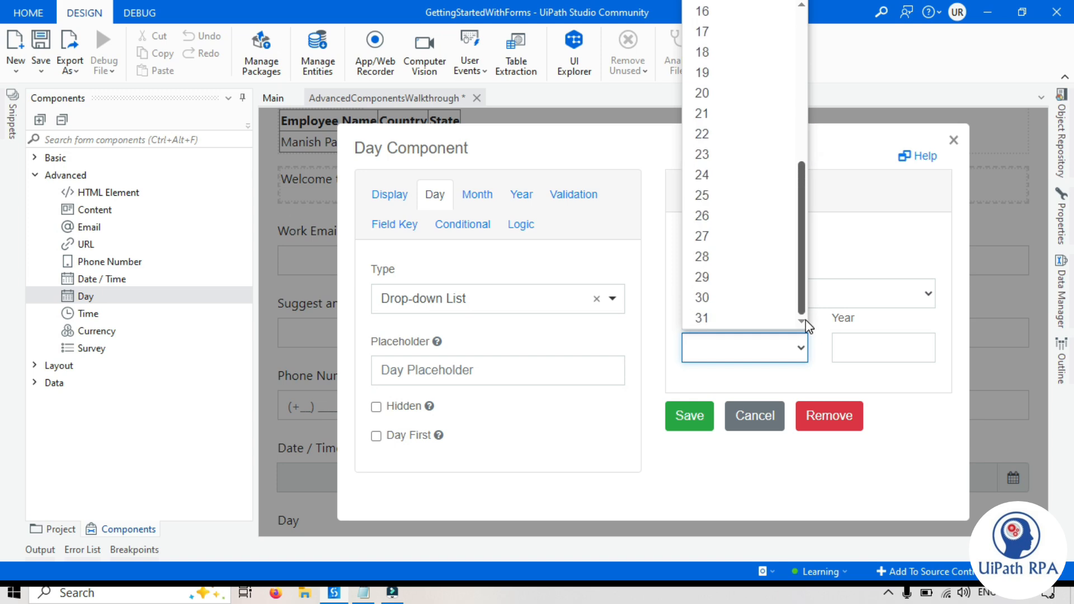
{"action": "left_click", "coordinate": [378, 410]}
- Toggle the day part Hidden off again and tick Day First, checking the preview
{"action": "left_click", "coordinate": [377, 408]}
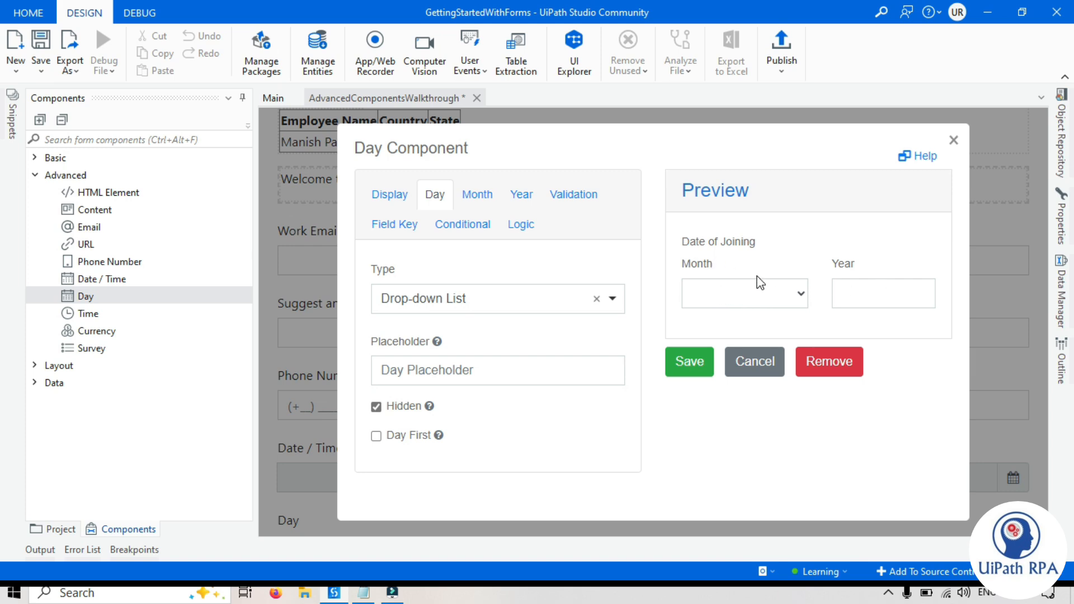
{"action": "left_click", "coordinate": [376, 407]}
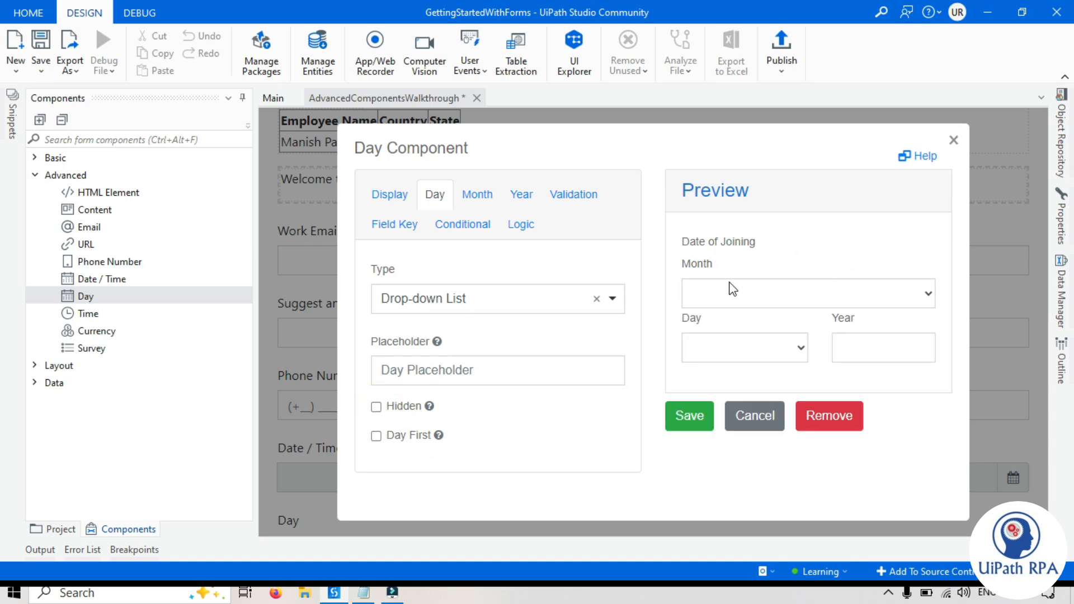
{"action": "left_click", "coordinate": [376, 437]}
{"action": "left_click", "coordinate": [711, 287]}
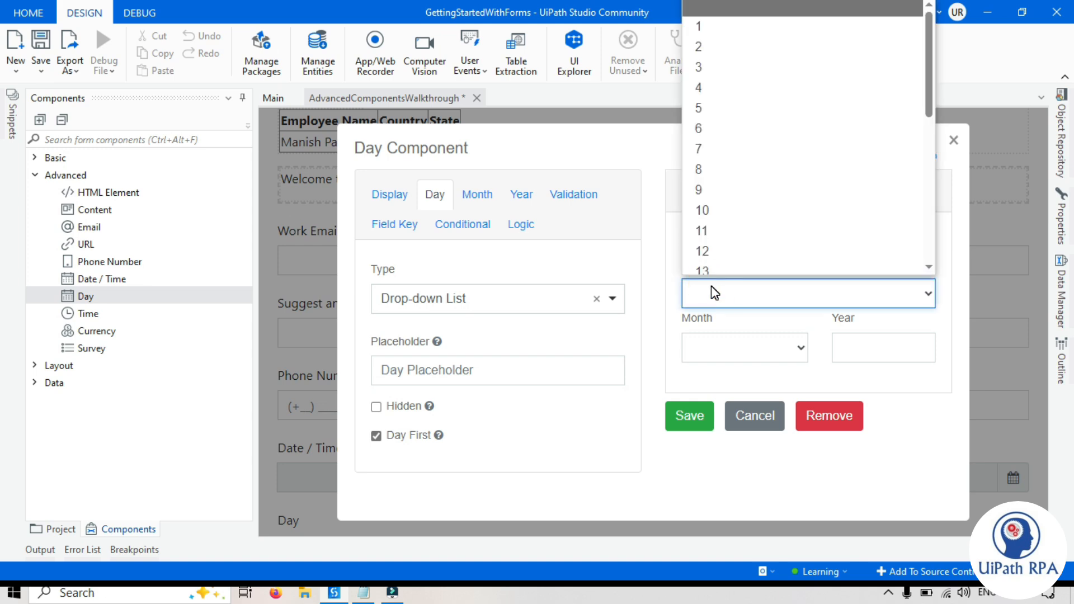
{"action": "left_click", "coordinate": [938, 385]}
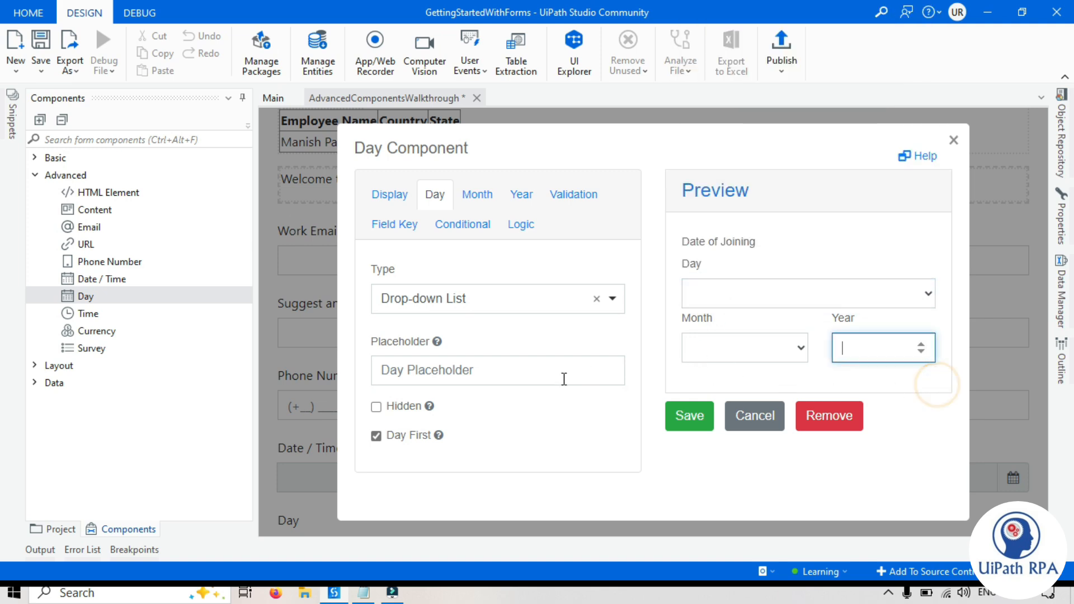
- Try Number for the month, keep Drop-down List visible, then view Year settings (1900–2030)
{"action": "left_click", "coordinate": [484, 199]}
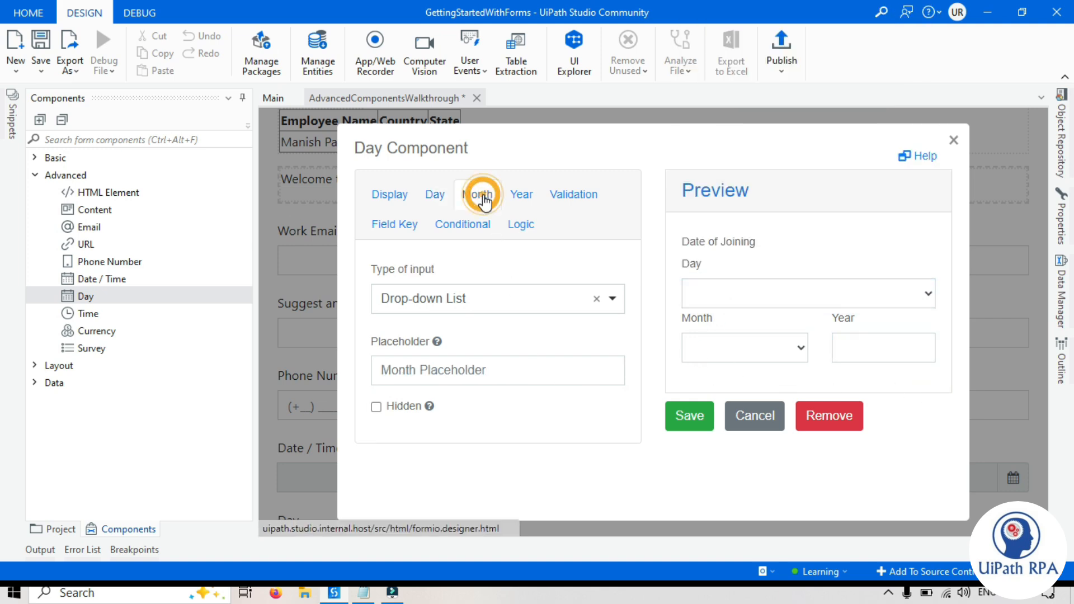
{"action": "left_click", "coordinate": [450, 311]}
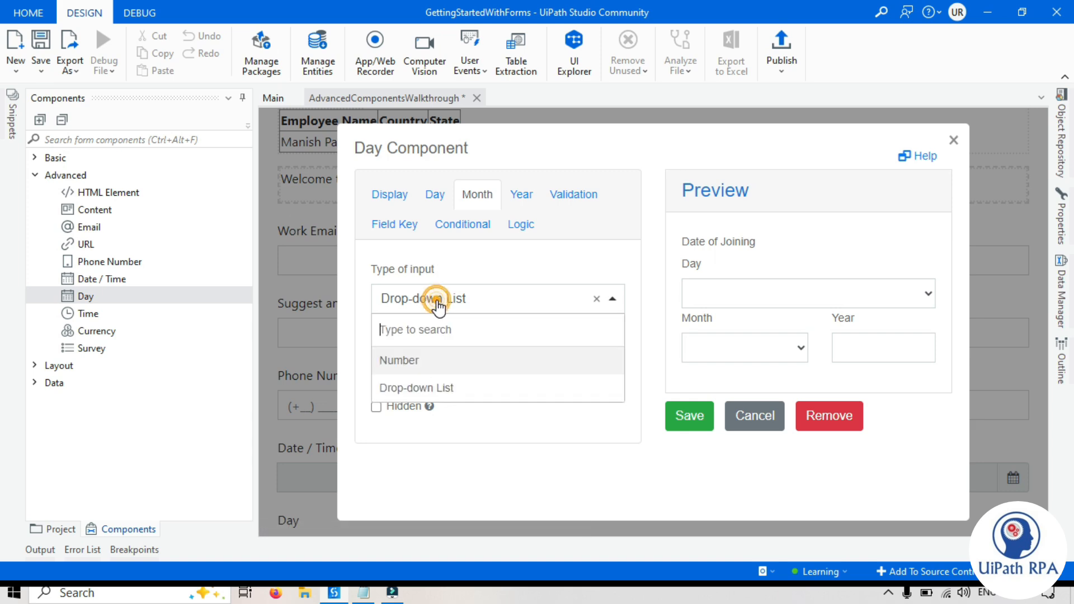
{"action": "left_click", "coordinate": [420, 363]}
{"action": "left_click", "coordinate": [852, 294]}
{"action": "left_click", "coordinate": [460, 309]}
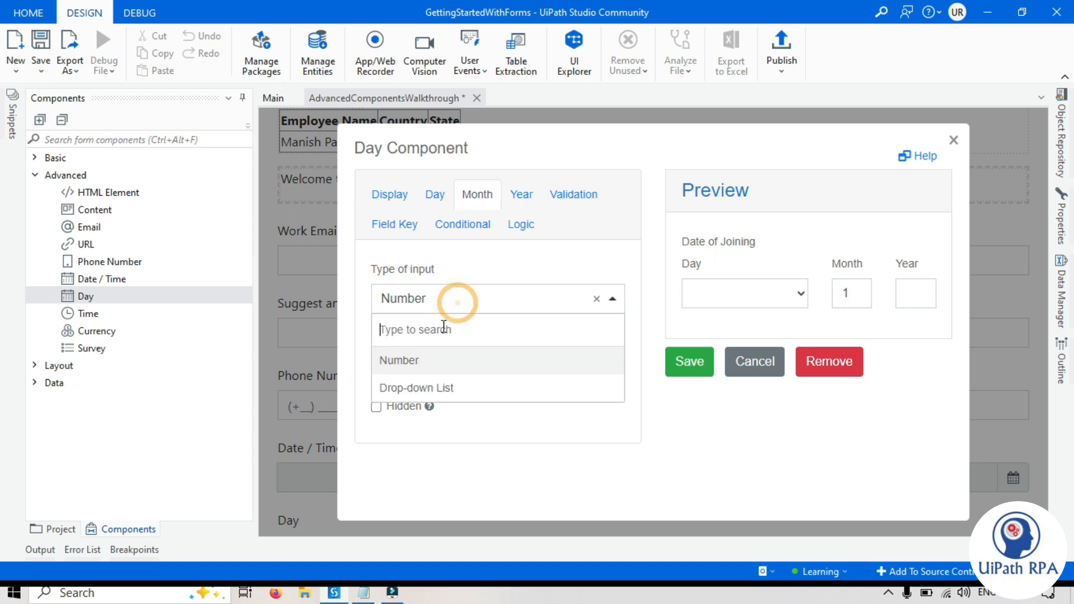
{"action": "left_click", "coordinate": [427, 384]}
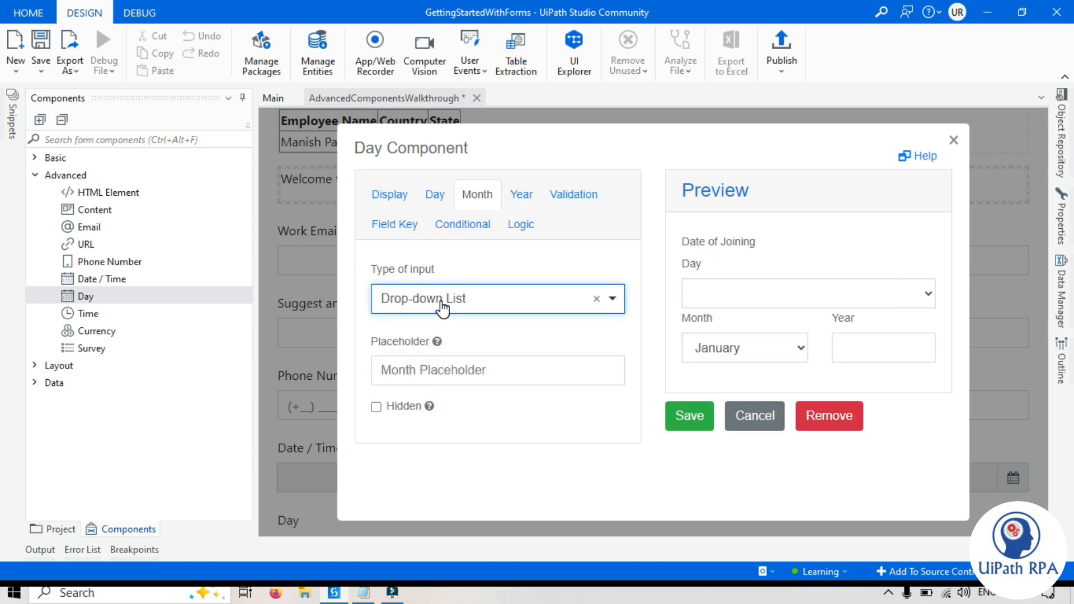
{"action": "left_click", "coordinate": [375, 406]}
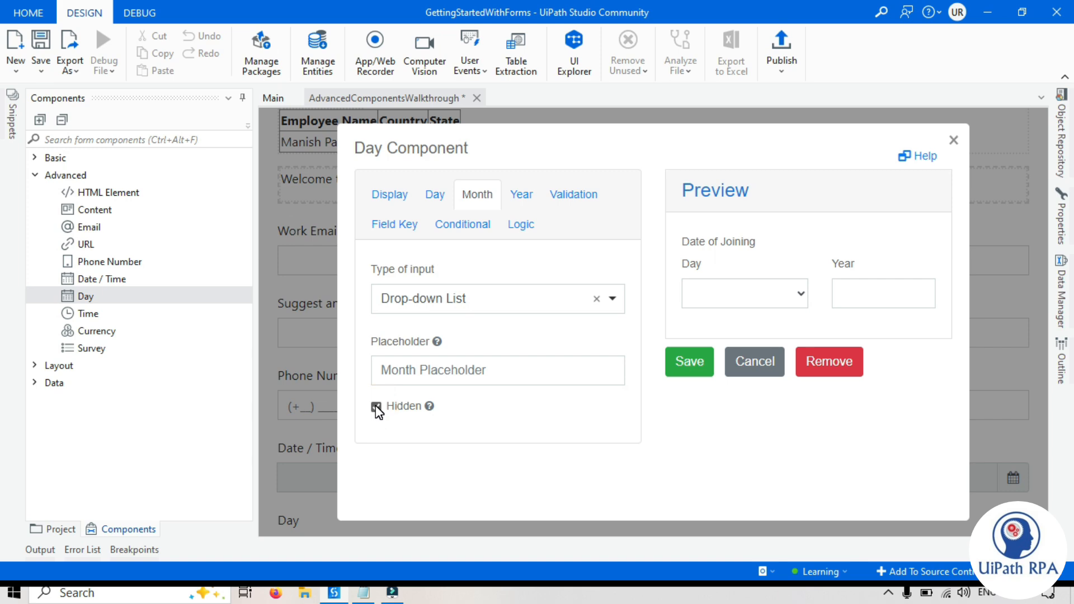
{"action": "left_click", "coordinate": [376, 407]}
{"action": "left_click", "coordinate": [524, 197]}
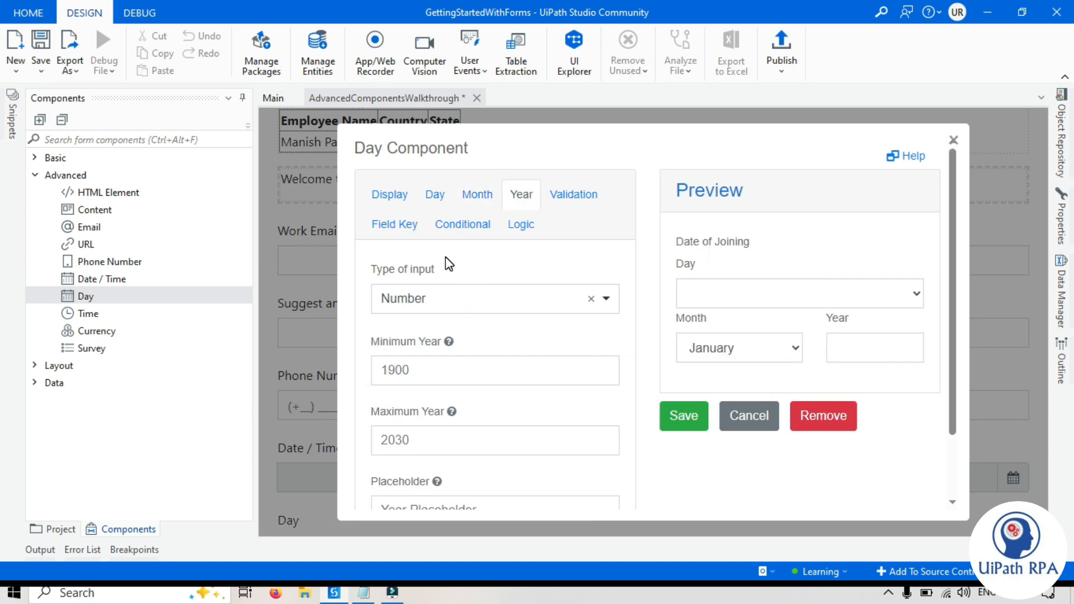
- Make the Date of Joining year a drop-down list and check its preview range
{"action": "left_click", "coordinate": [419, 300]}
{"action": "left_click", "coordinate": [414, 385]}
{"action": "left_click", "coordinate": [908, 409]}
{"action": "scroll", "coordinate": [834, 230], "scroll_direction": "down", "scroll_amount": 3}
{"action": "scroll", "coordinate": [938, 163], "scroll_direction": "down", "scroll_amount": 2}
{"action": "scroll", "coordinate": [923, 324], "scroll_direction": "up", "scroll_amount": 2}
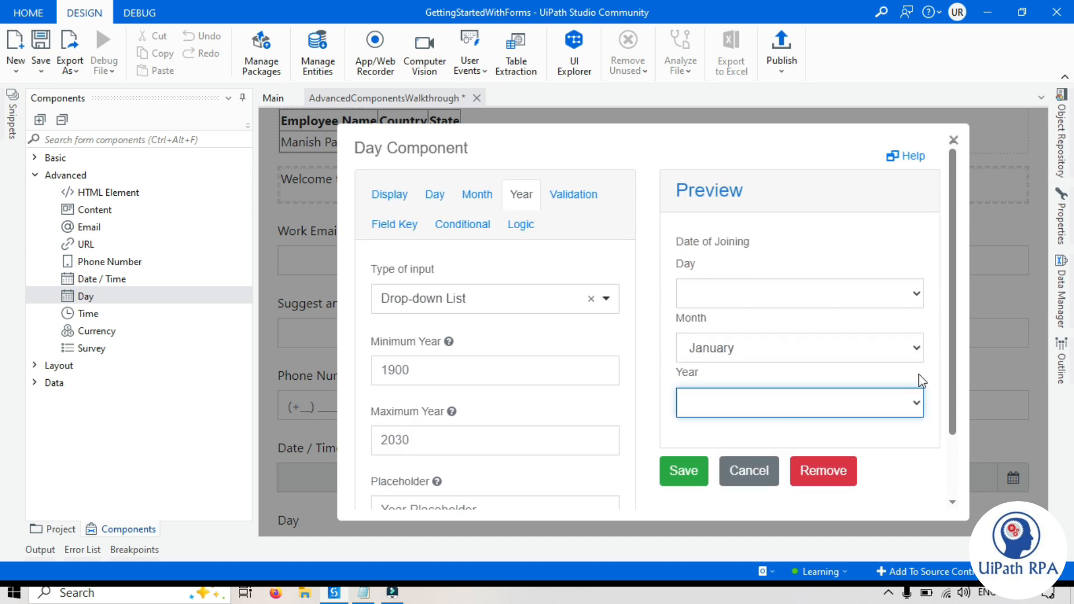
{"action": "left_click", "coordinate": [919, 391]}
{"action": "left_click_drag", "start_coordinate": [919, 41], "coordinate": [922, 14]}
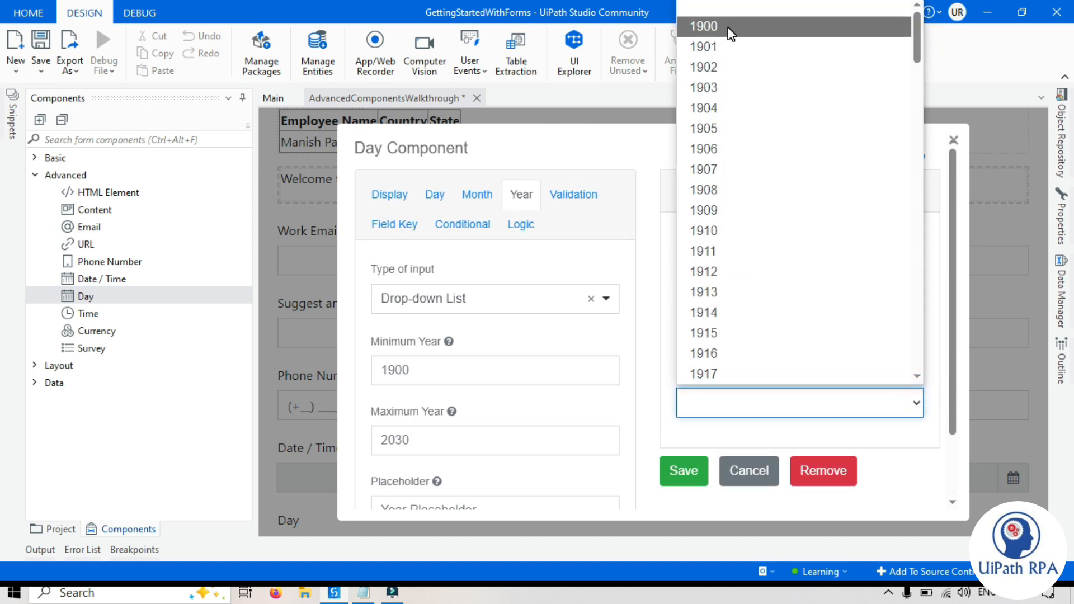
{"action": "left_click_drag", "start_coordinate": [915, 50], "coordinate": [913, 398]}
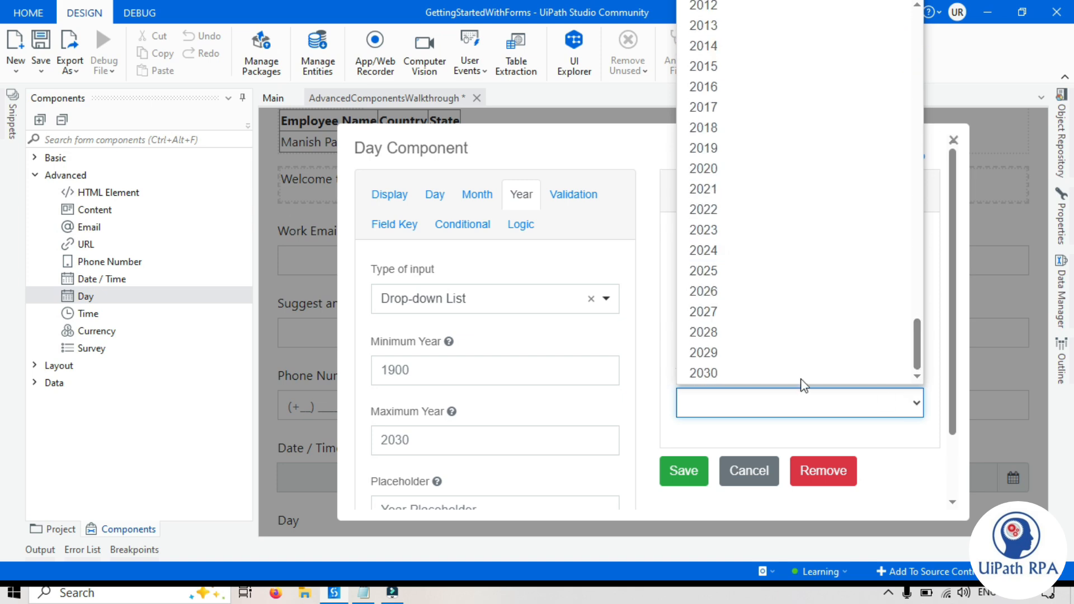
{"action": "left_click", "coordinate": [919, 442]}
{"action": "scroll", "coordinate": [446, 360], "scroll_direction": "down", "scroll_amount": 2}
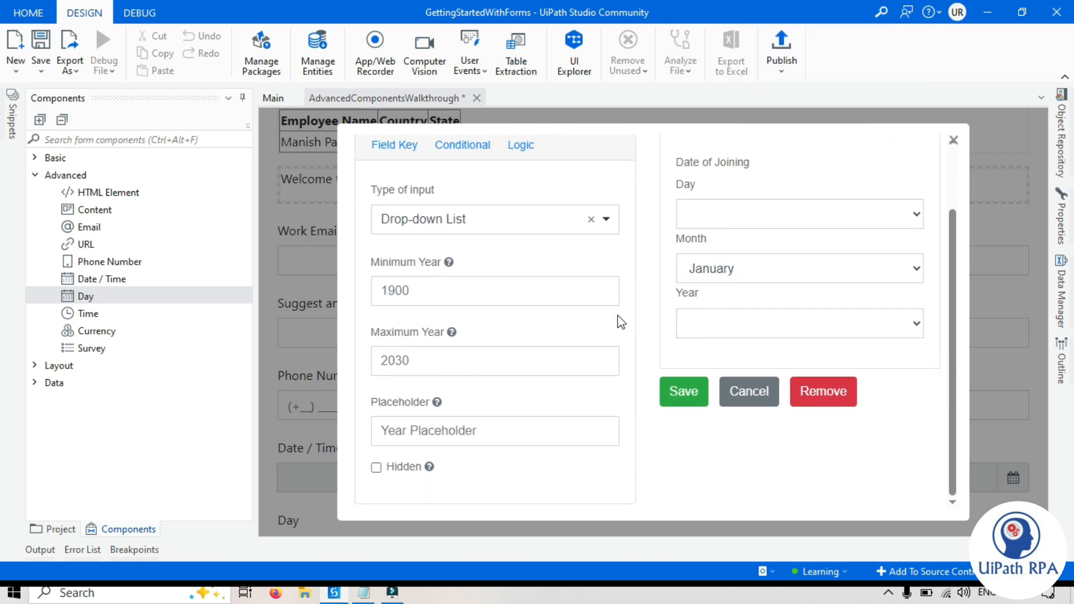
- Set Minimum Year 1920 and Maximum Year 2025, then verify the preview year list
{"action": "left_click", "coordinate": [426, 290]}
{"action": "key", "text": "ctrl+a"}
{"action": "type", "text": "1"}
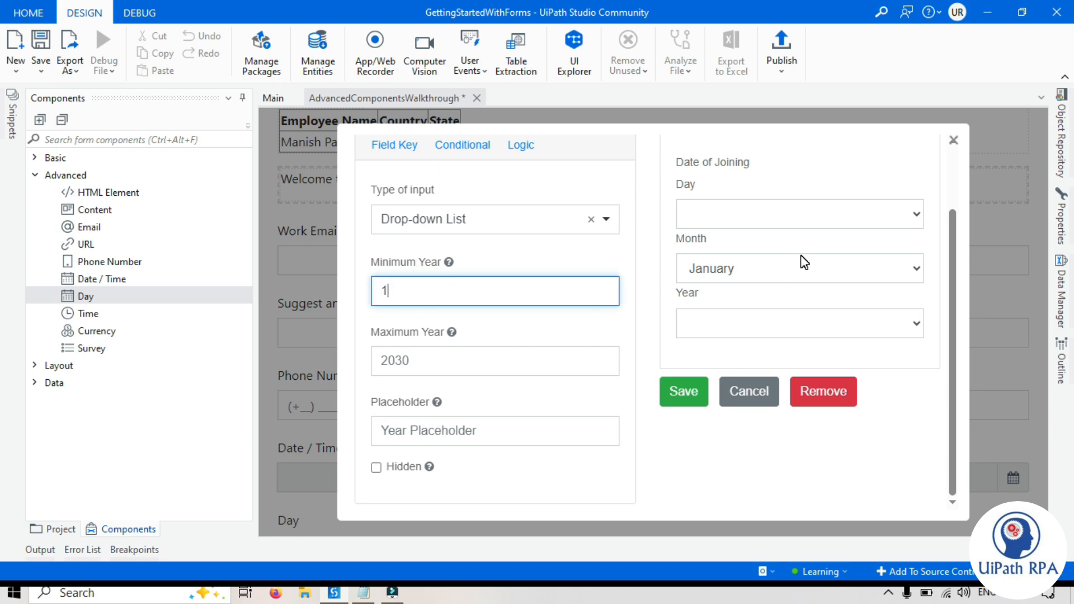
{"action": "type", "text": "920"}
{"action": "left_click", "coordinate": [453, 350]}
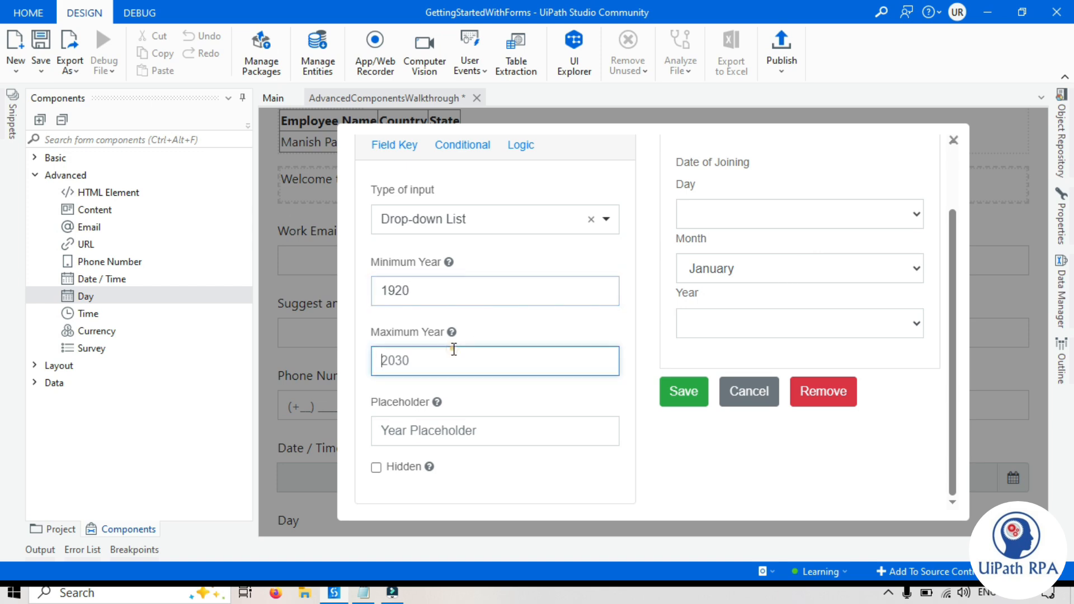
{"action": "key", "text": "ctrl+a"}
{"action": "type", "text": "20"}
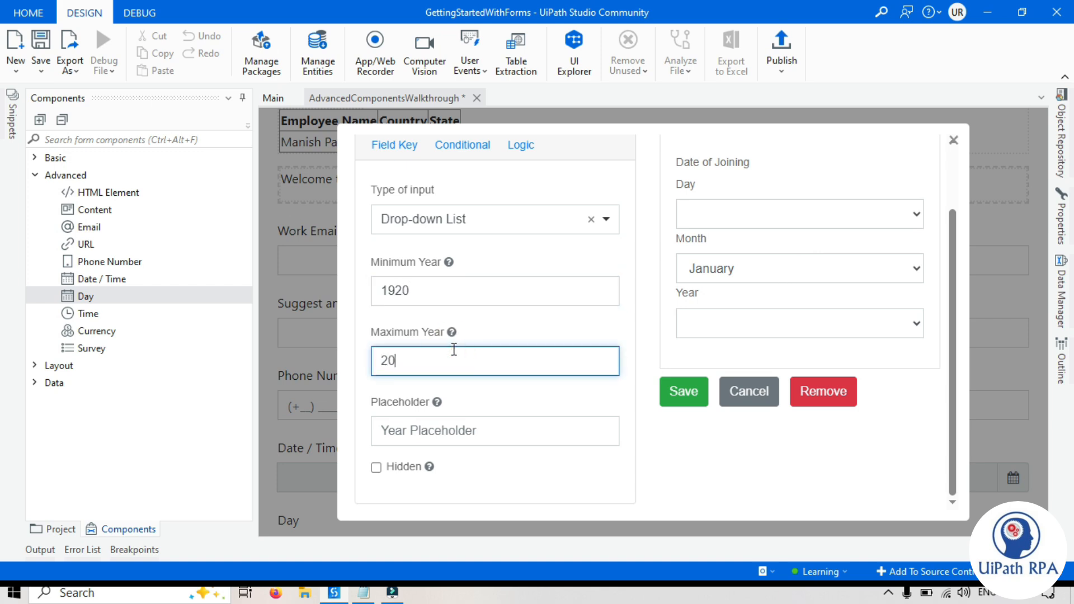
{"action": "type", "text": "25"}
{"action": "left_click", "coordinate": [655, 333]}
{"action": "left_click", "coordinate": [828, 323]}
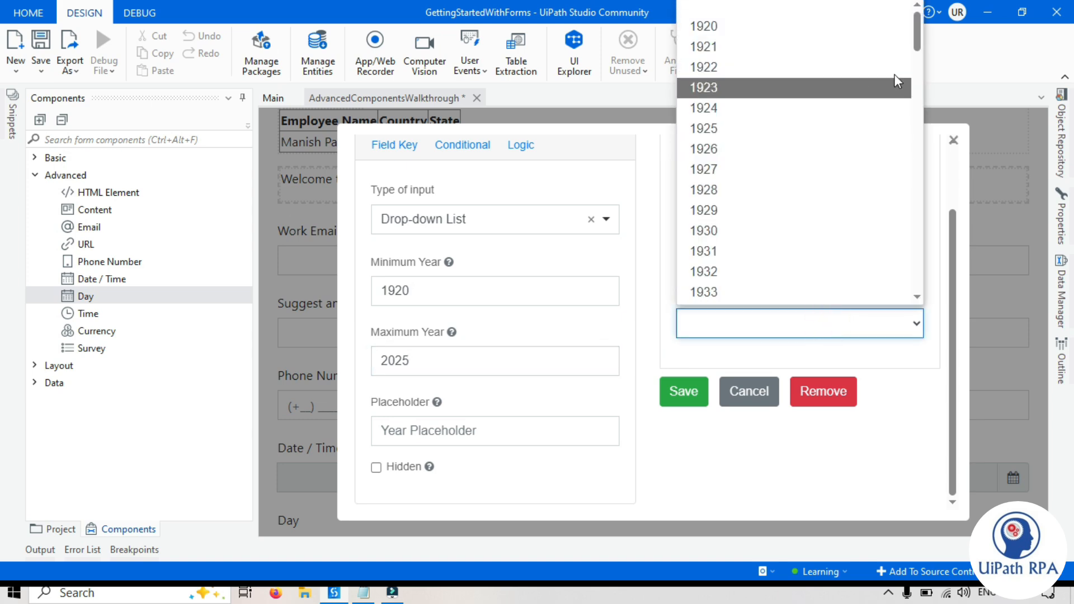
{"action": "left_click", "coordinate": [918, 33]}
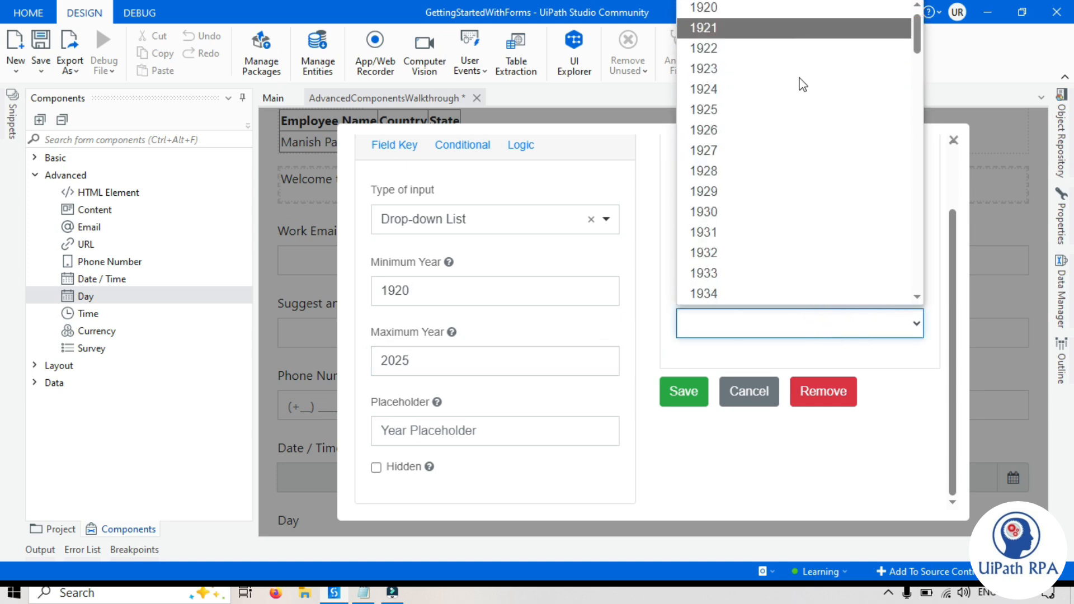
{"action": "left_click_drag", "start_coordinate": [918, 41], "coordinate": [921, 292]}
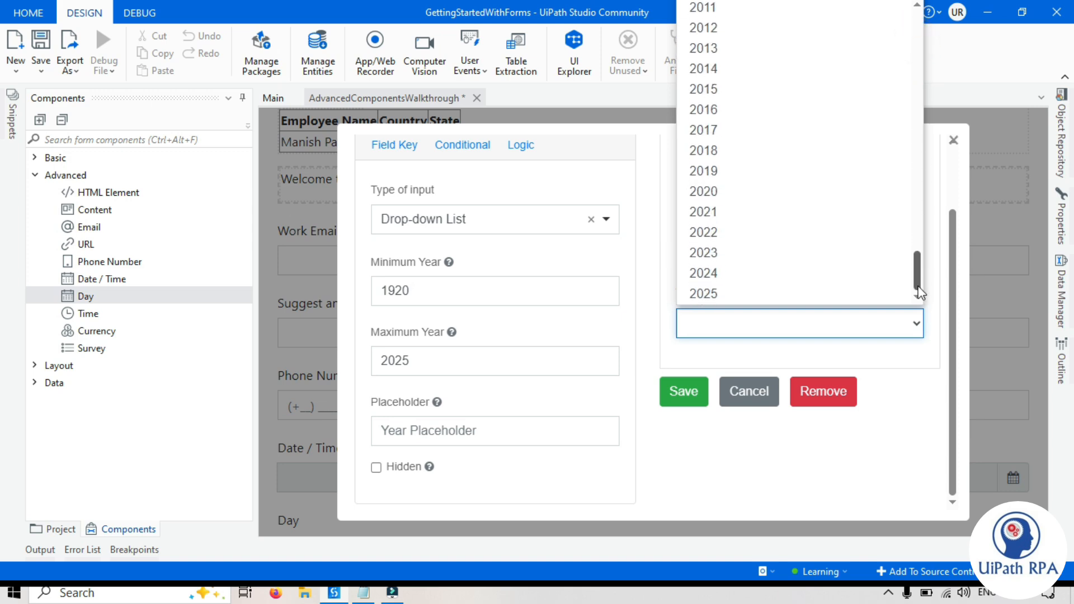
{"action": "left_click", "coordinate": [920, 418]}
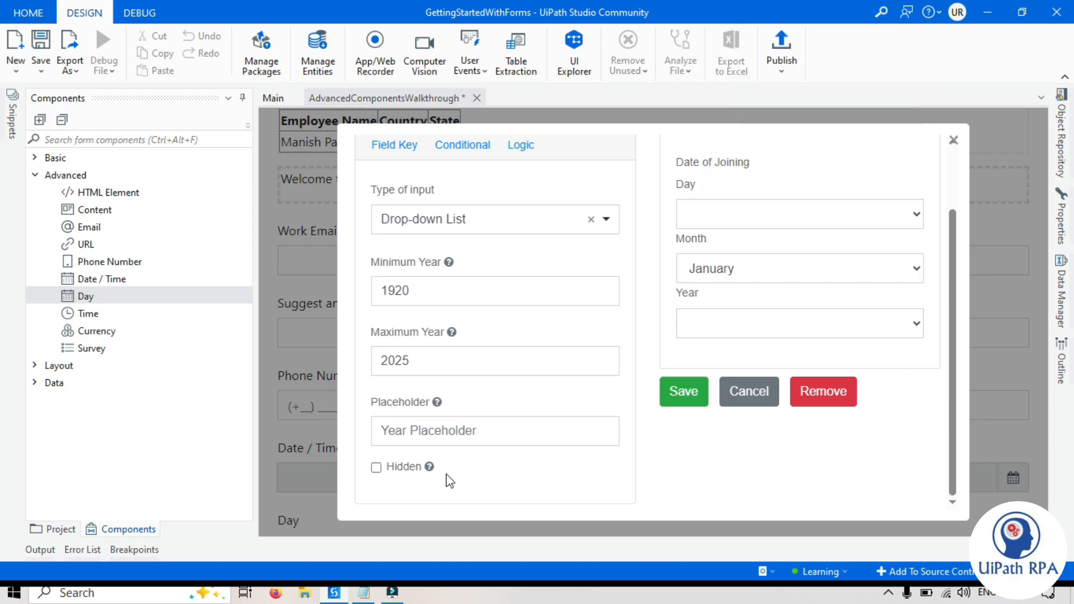
- Save the Date of Joining field and add a Time field to the form
{"action": "left_click", "coordinate": [575, 465]}
{"action": "scroll", "coordinate": [709, 239], "scroll_direction": "up", "scroll_amount": 2}
{"action": "scroll", "coordinate": [392, 468], "scroll_direction": "down", "scroll_amount": 2}
{"action": "left_click", "coordinate": [376, 468]}
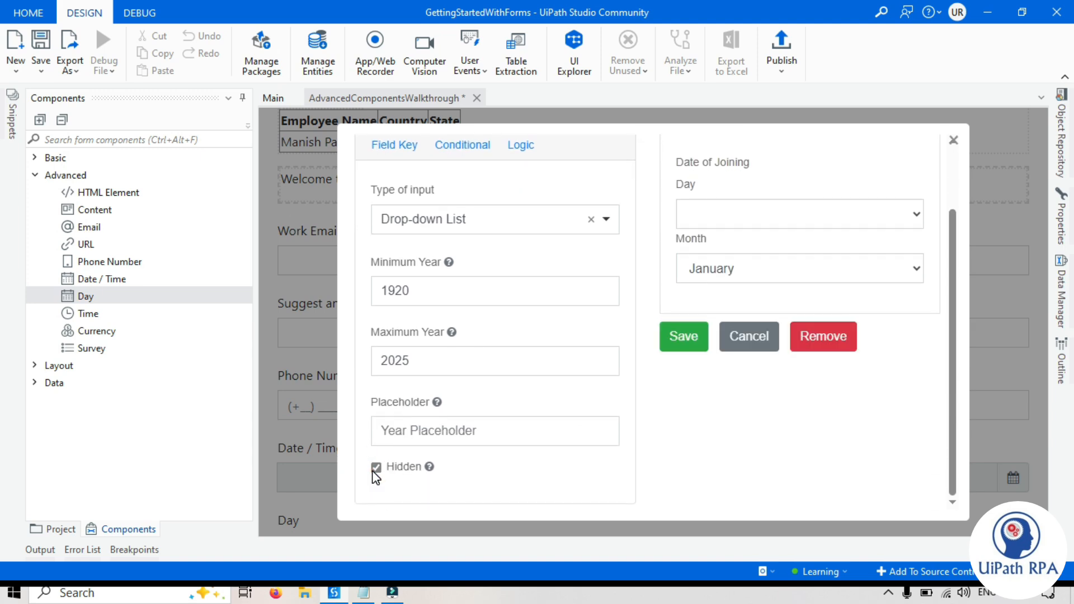
{"action": "left_click", "coordinate": [376, 468]}
{"action": "scroll", "coordinate": [686, 457], "scroll_direction": "up", "scroll_amount": 2}
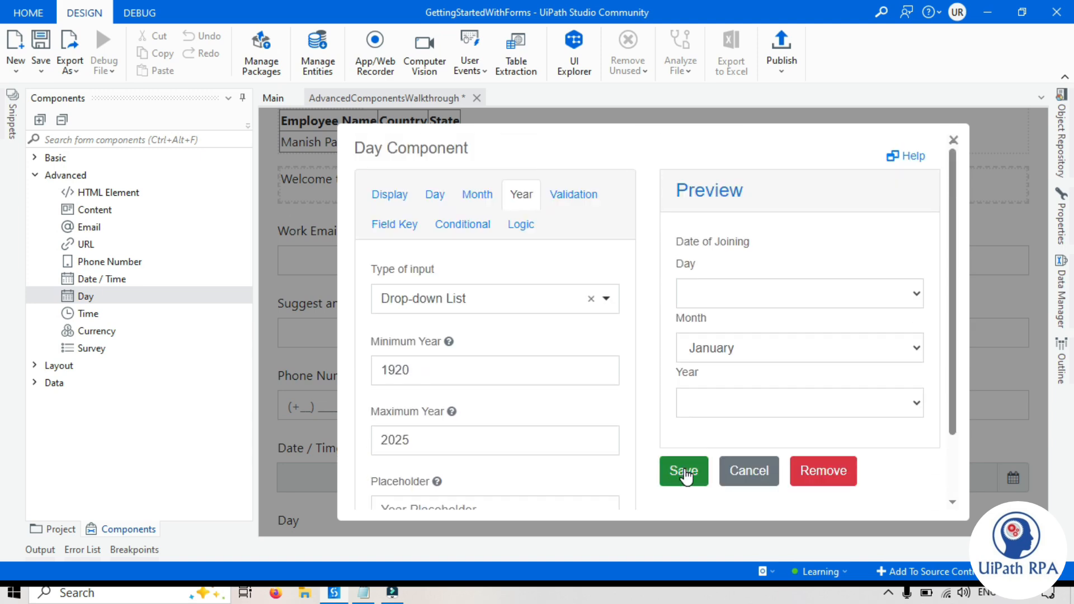
{"action": "left_click", "coordinate": [684, 471]}
{"action": "left_click_drag", "start_coordinate": [87, 314], "coordinate": [353, 504]}
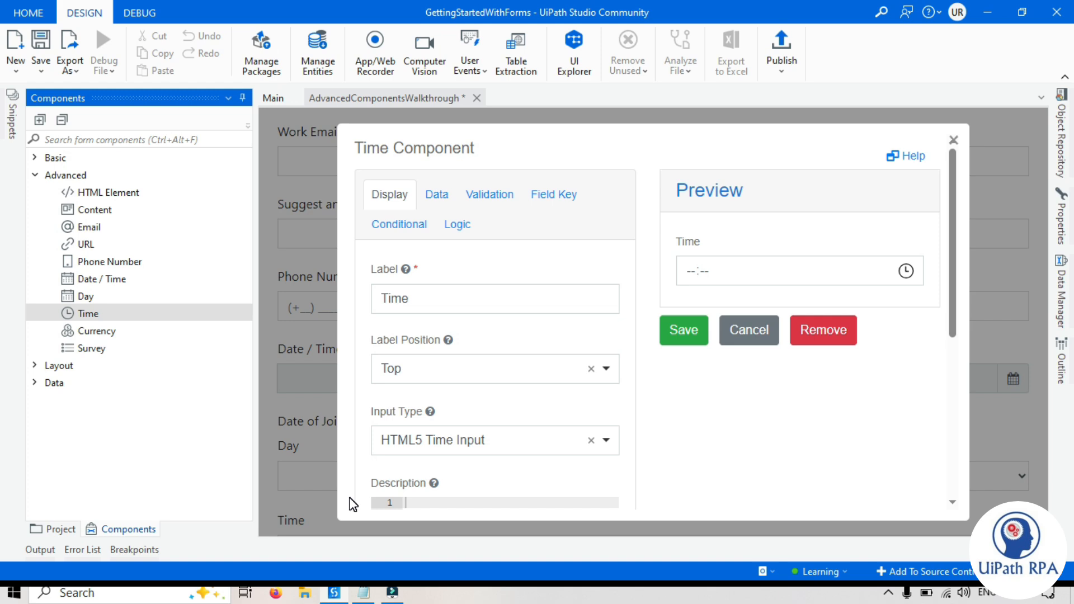
- Relabel the time field 'FollowUp Time' and try its preview time picker
{"action": "double_click", "coordinate": [430, 301]}
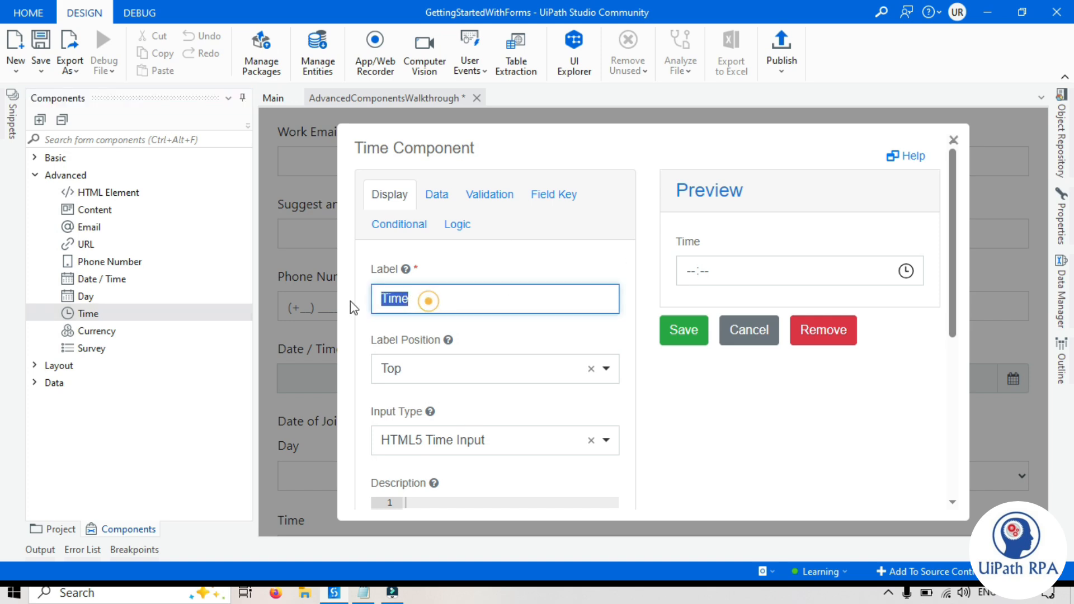
{"action": "key", "text": "Home"}
{"action": "type", "text": "FollowUp"}
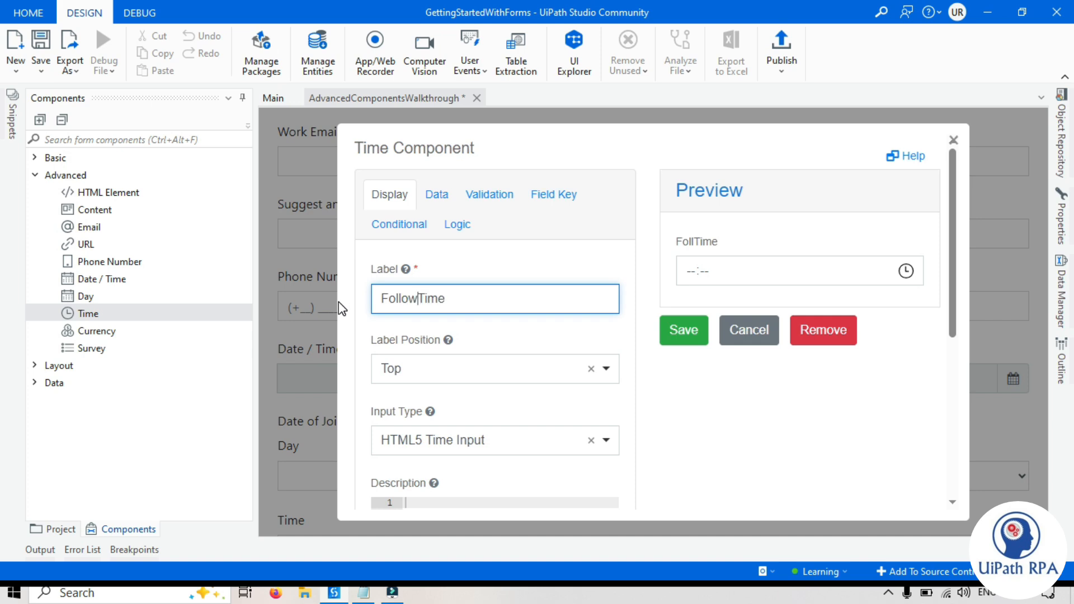
{"action": "scroll", "coordinate": [451, 340], "scroll_direction": "down", "scroll_amount": 3}
{"action": "scroll", "coordinate": [468, 473], "scroll_direction": "up", "scroll_amount": 3}
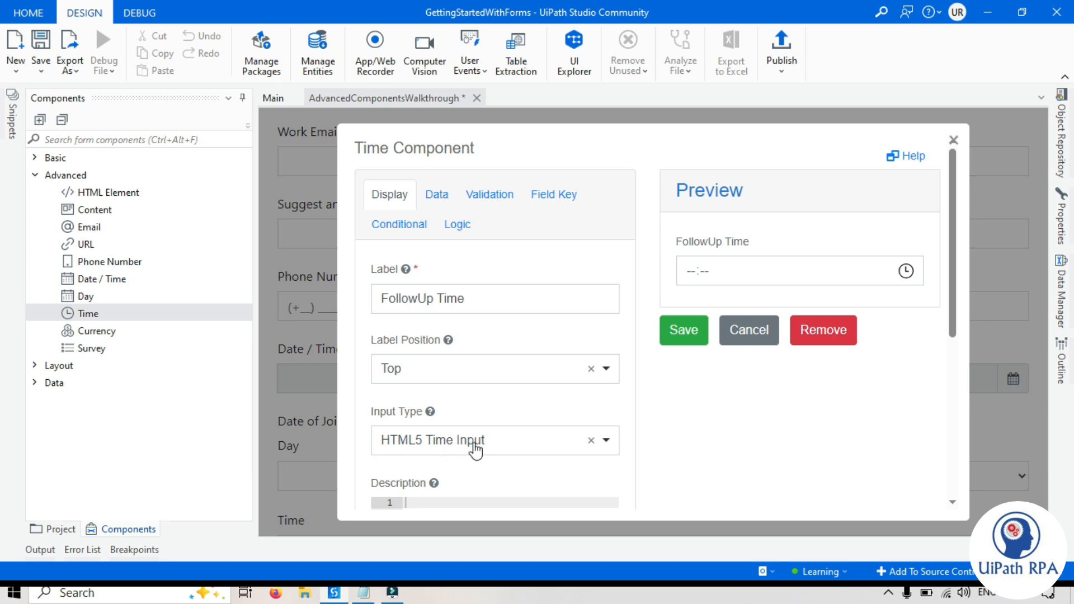
{"action": "left_click", "coordinate": [907, 272]}
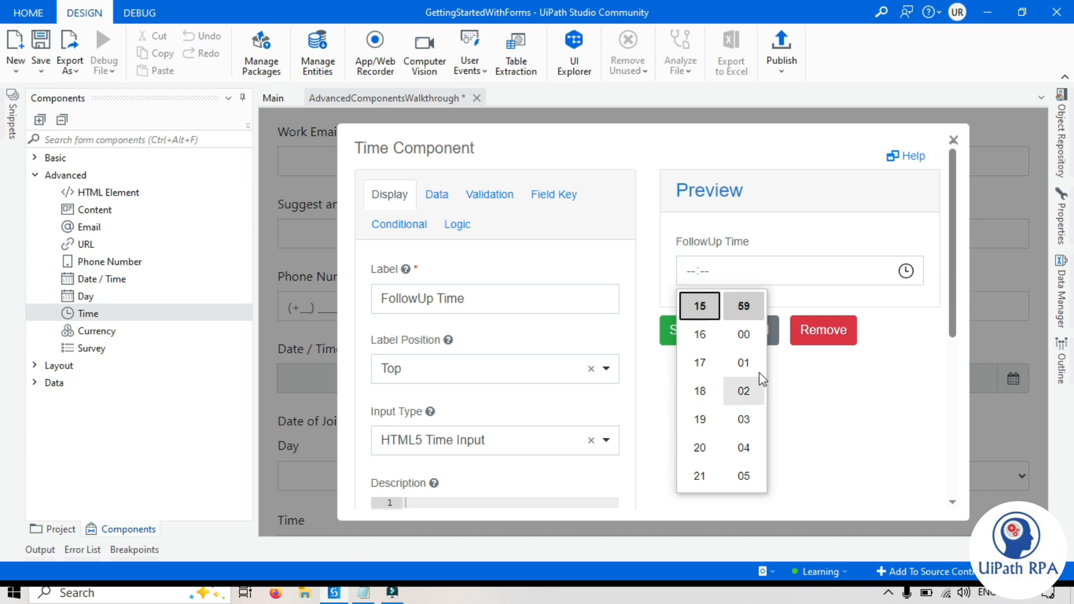
{"action": "left_click", "coordinate": [899, 428]}
- Try the masked time input, revert to HTML5 Time Input, and save the field
{"action": "left_click", "coordinate": [463, 440]}
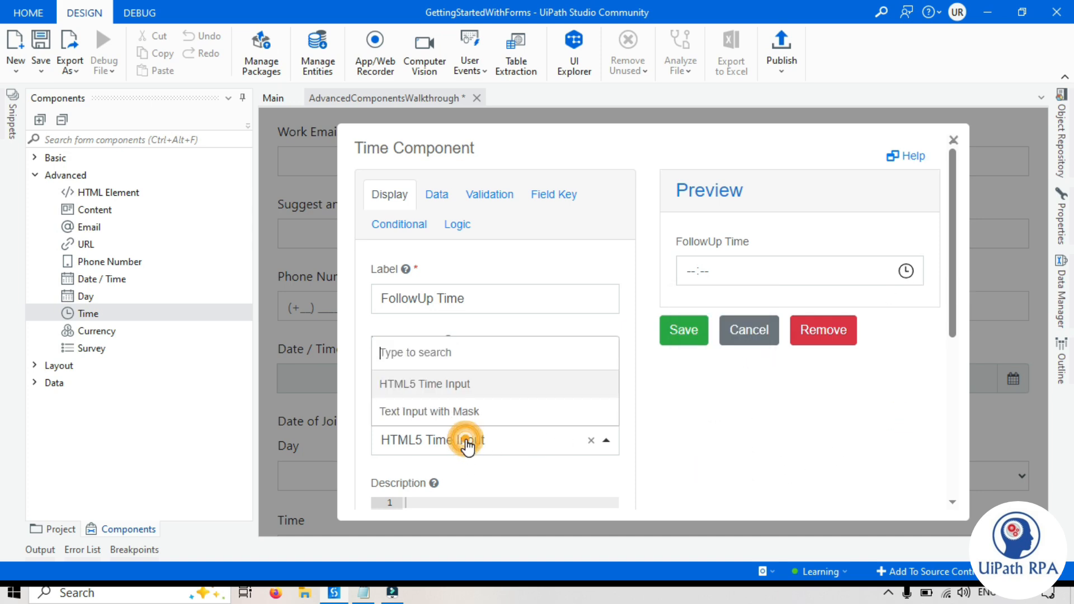
{"action": "left_click", "coordinate": [446, 414]}
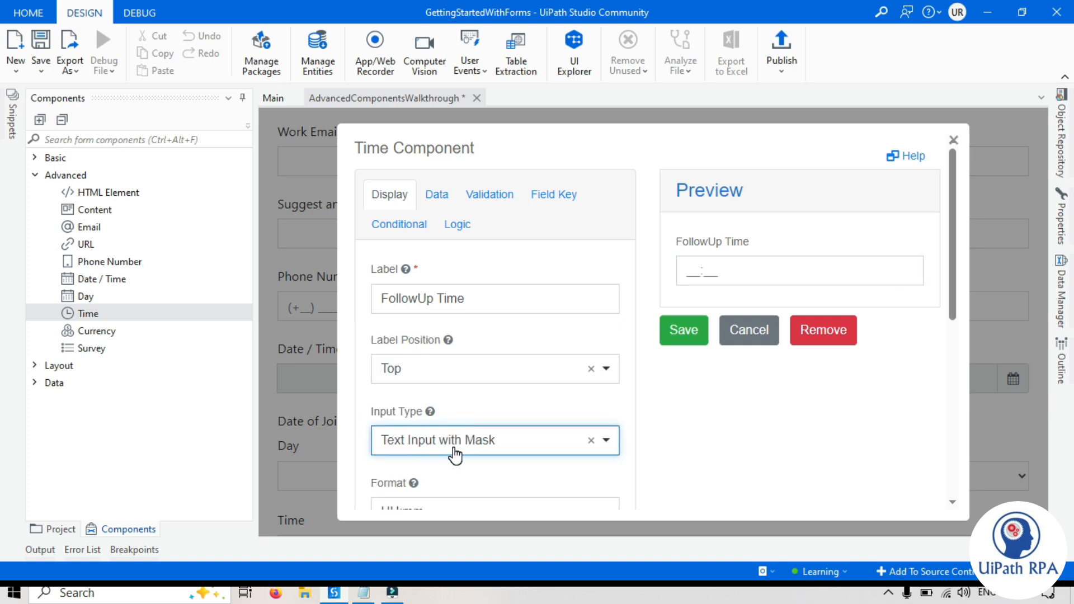
{"action": "left_click", "coordinate": [682, 276]}
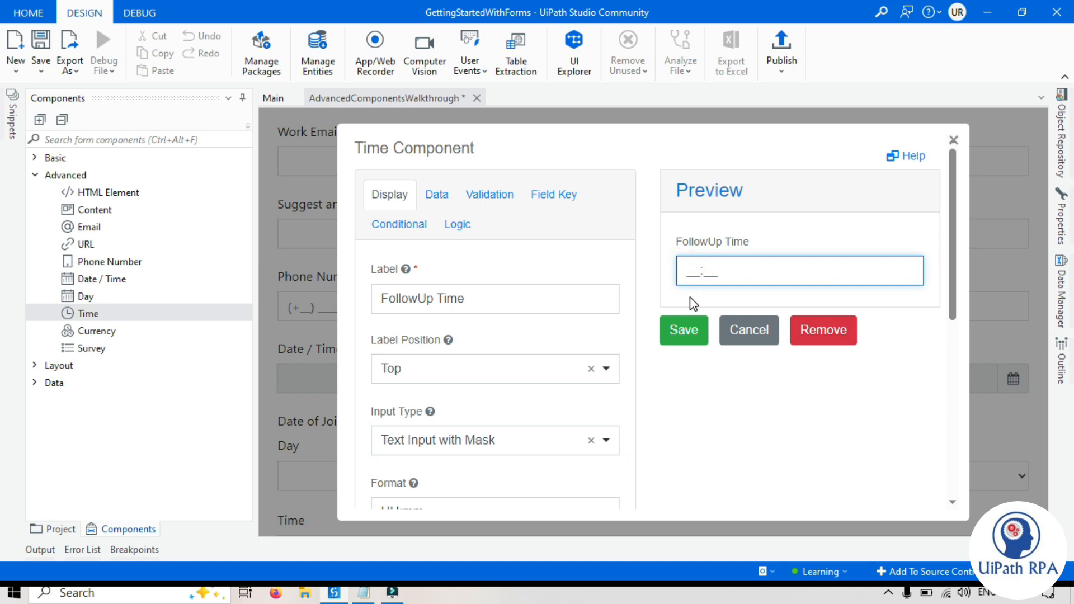
{"action": "left_click", "coordinate": [410, 446]}
{"action": "left_click", "coordinate": [425, 383]}
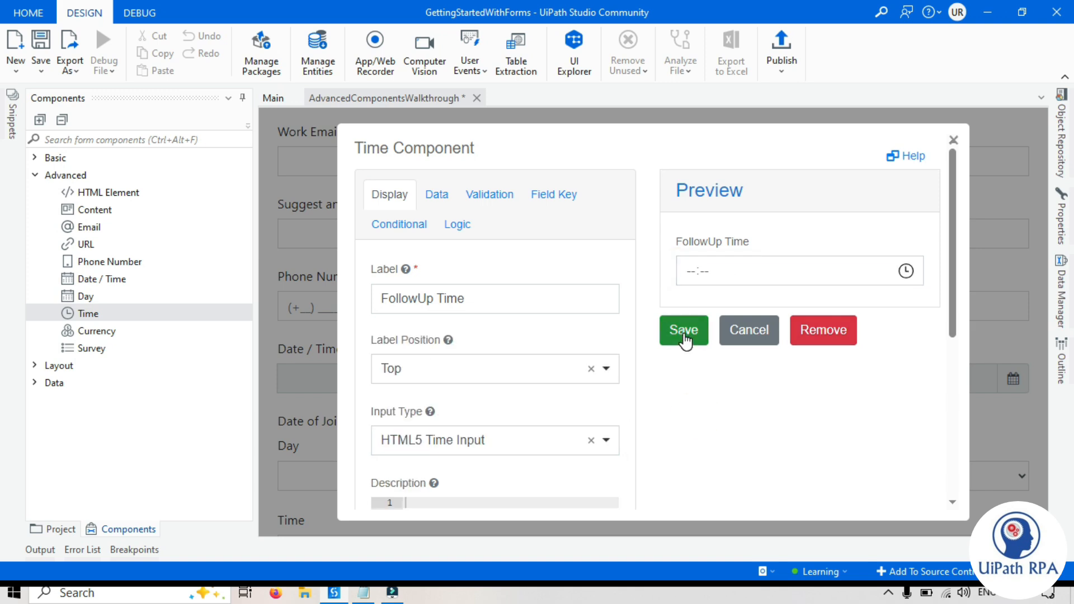
{"action": "left_click", "coordinate": [684, 332]}
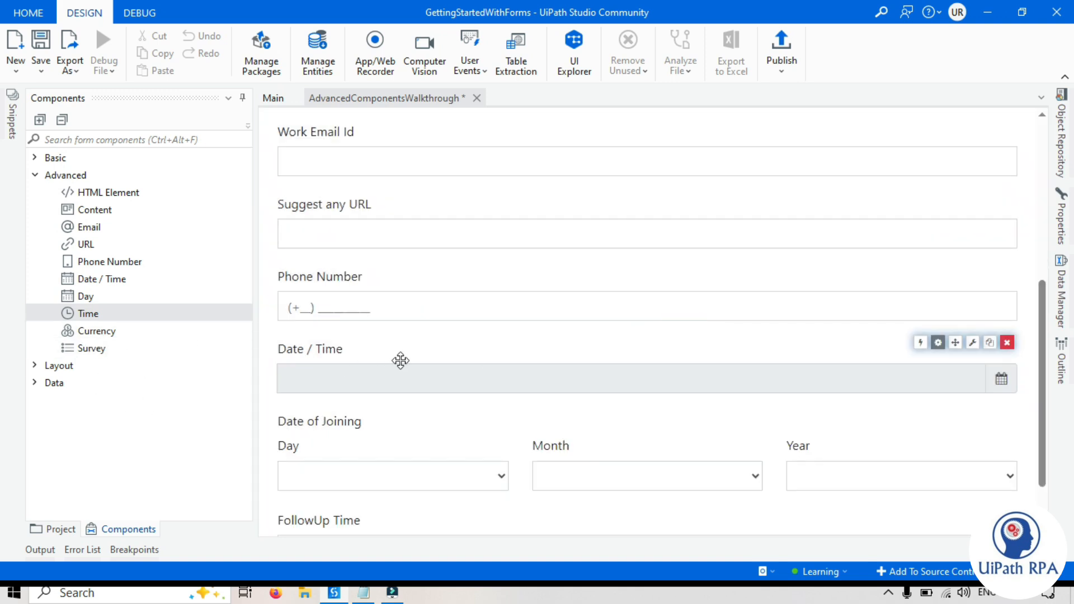
{"action": "scroll", "coordinate": [400, 360], "scroll_direction": "down", "scroll_amount": 2}
- Add a Currency field labelled 'Certification Estimated Cost' and test 21545 in the preview
{"action": "left_click_drag", "start_coordinate": [108, 336], "coordinate": [344, 498]}
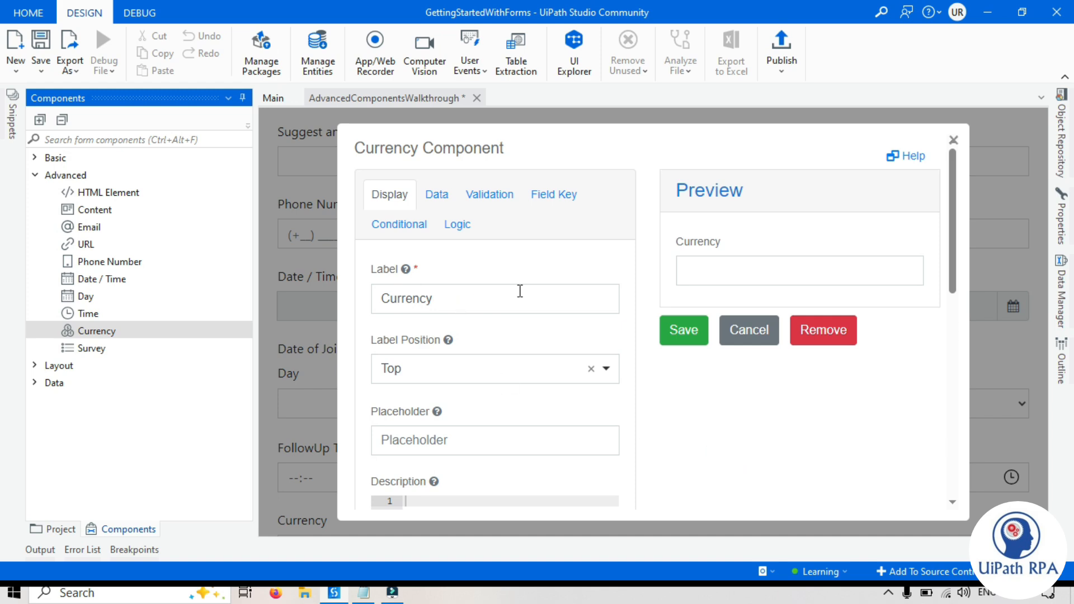
{"action": "double_click", "coordinate": [451, 297]}
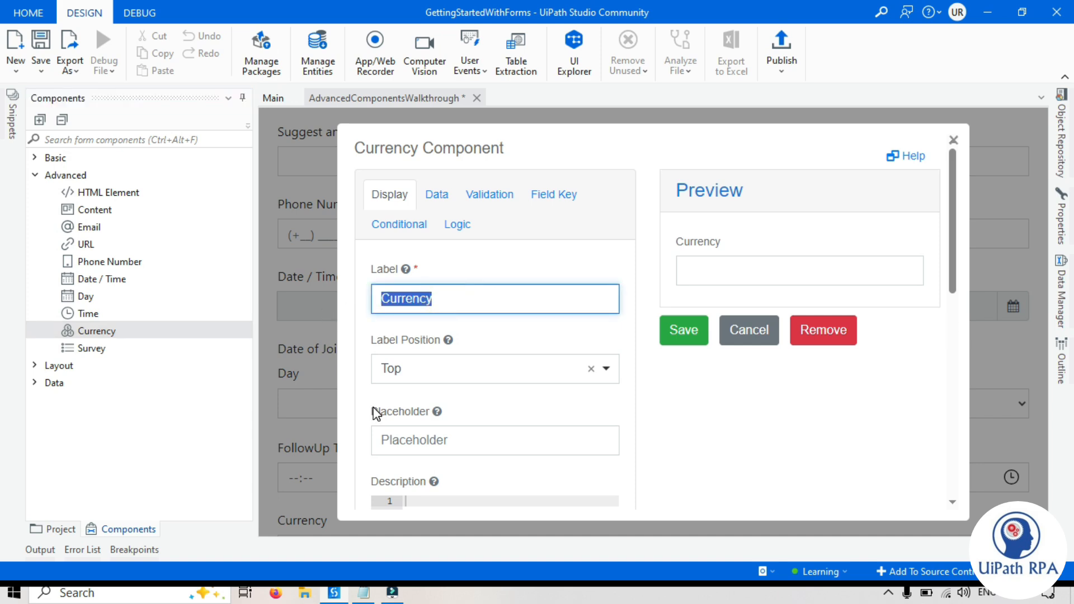
{"action": "type", "text": "Certification "}
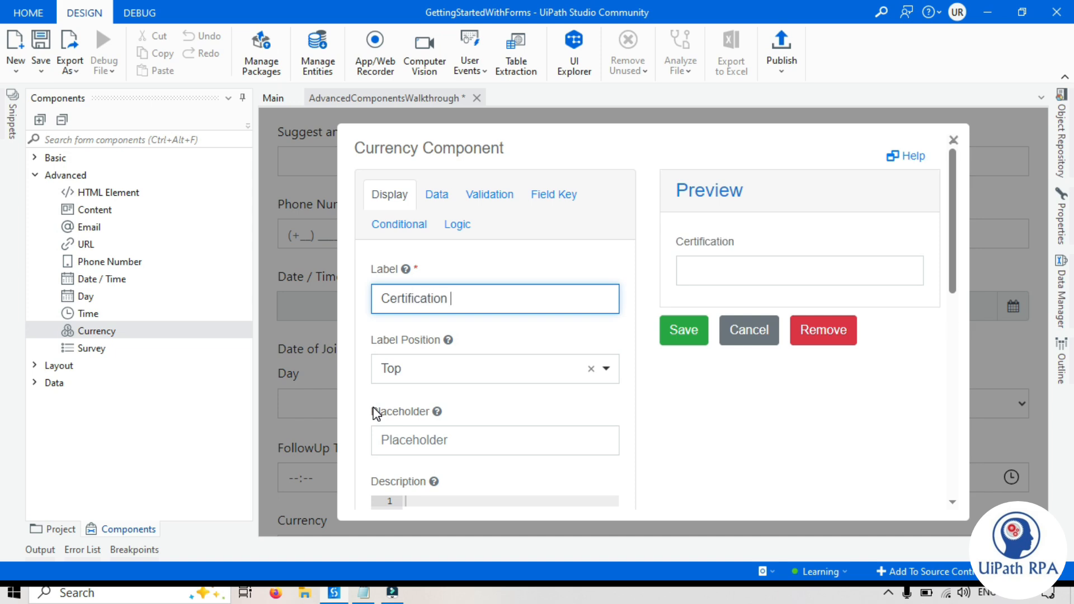
{"action": "type", "text": "Estimate"}
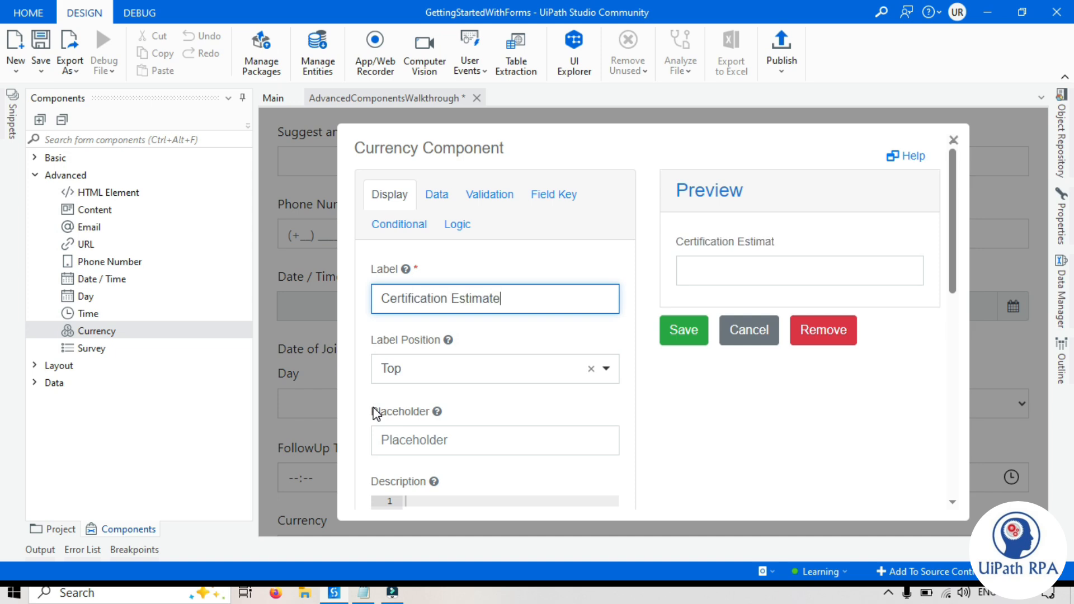
{"action": "type", "text": "d Cost"}
{"action": "left_click", "coordinate": [437, 194]}
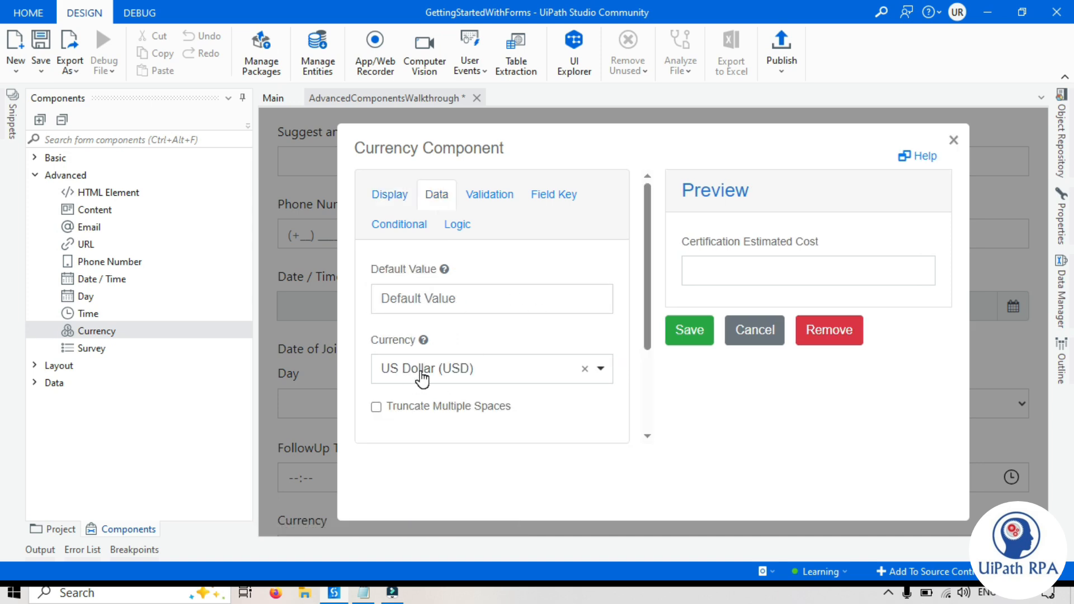
{"action": "left_click", "coordinate": [439, 374]}
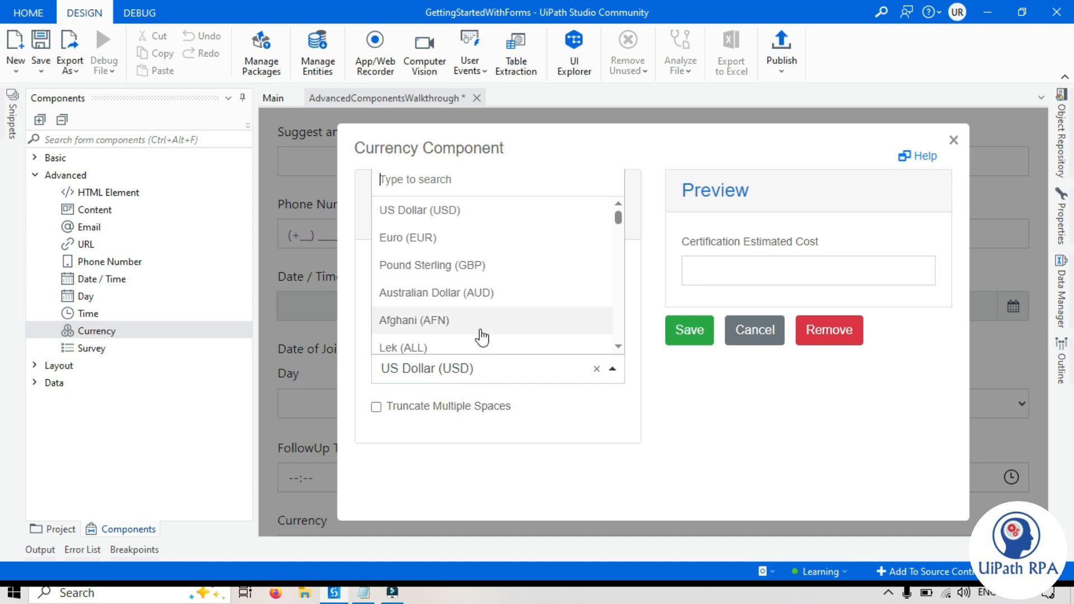
{"action": "left_click", "coordinate": [452, 375]}
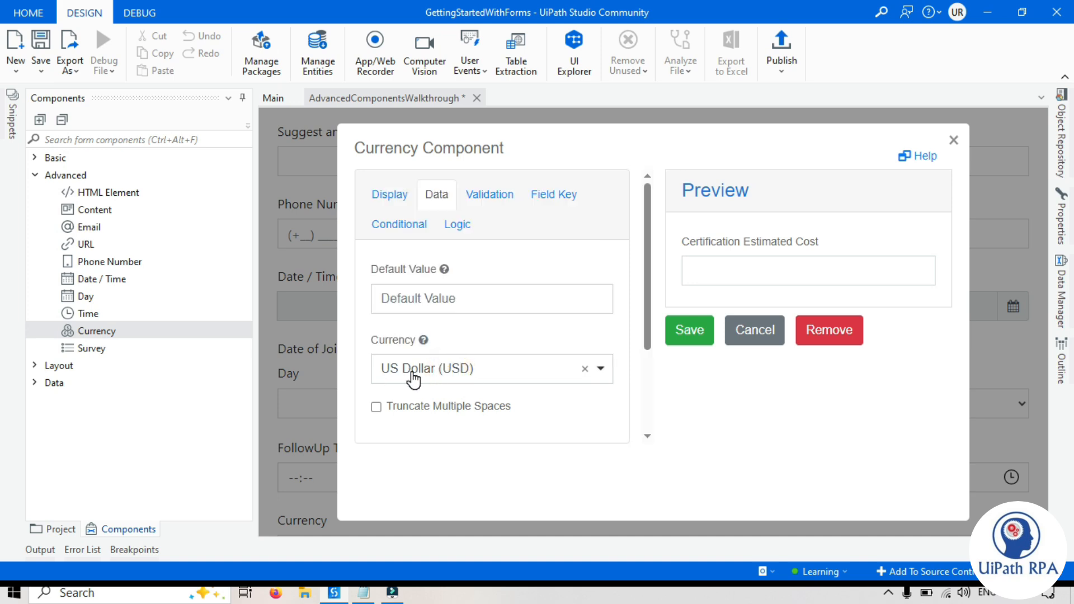
{"action": "left_click", "coordinate": [744, 267]}
{"action": "type", "text": "21545"}
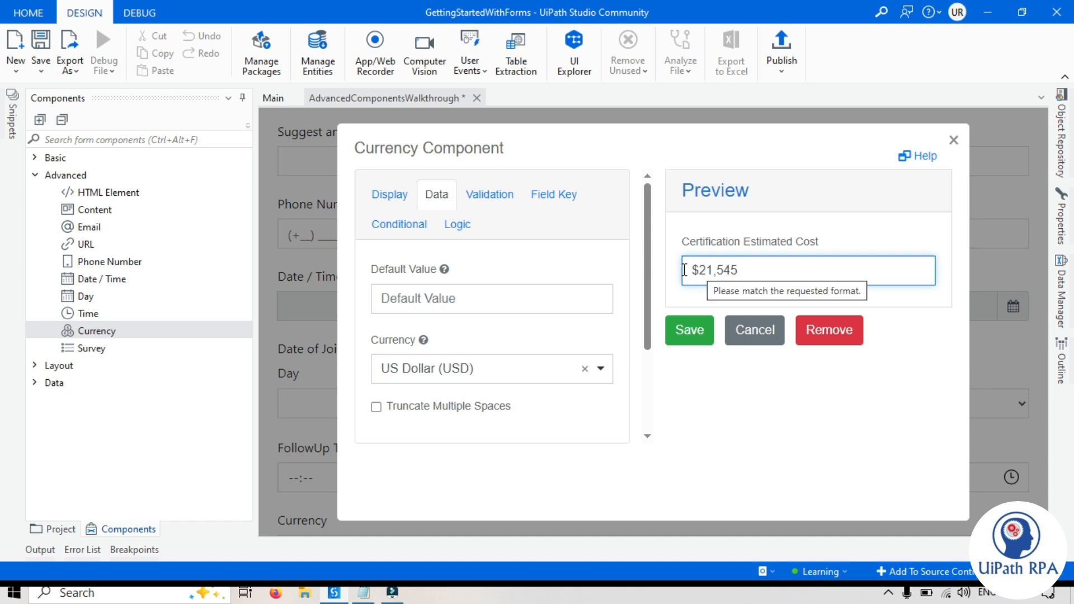
{"action": "left_click", "coordinate": [755, 397]}
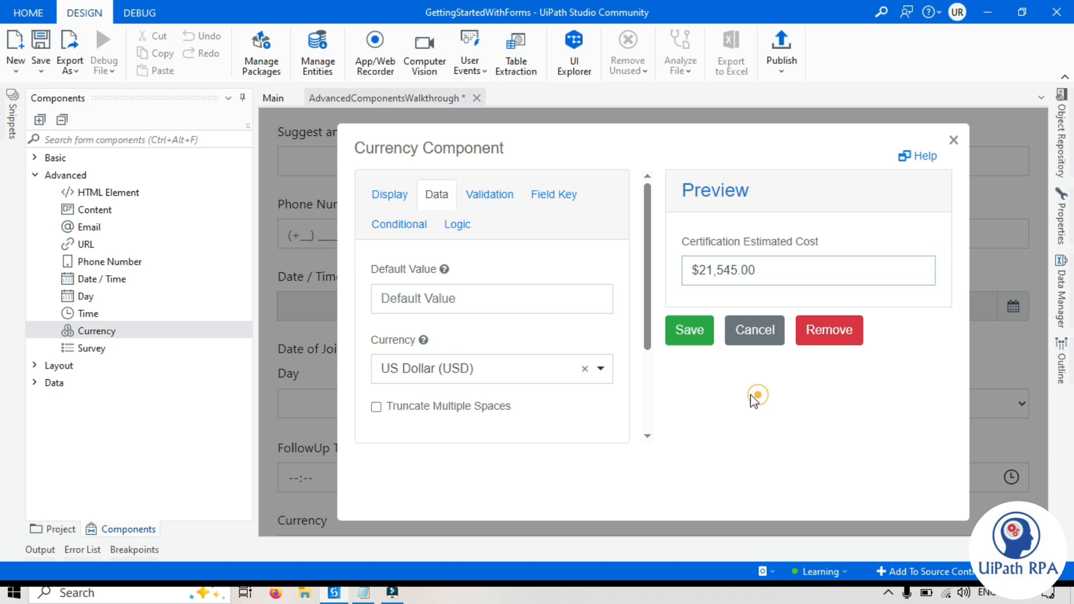
- Change the currency from US Dollar to Indian Rupee (INR) and save the field
{"action": "left_click", "coordinate": [584, 369]}
{"action": "left_click", "coordinate": [480, 370]}
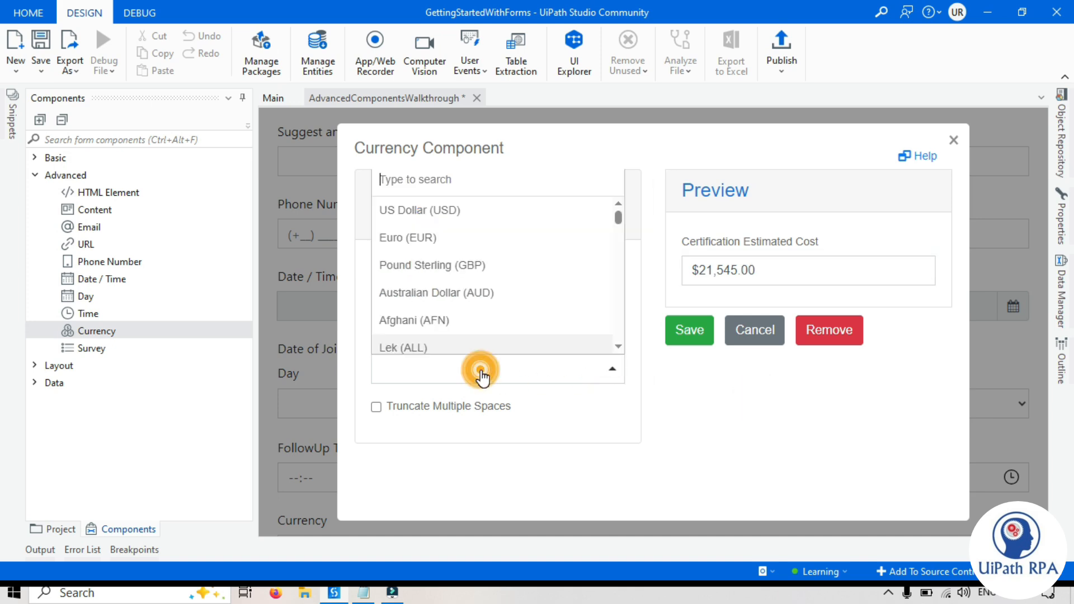
{"action": "type", "text": "in"}
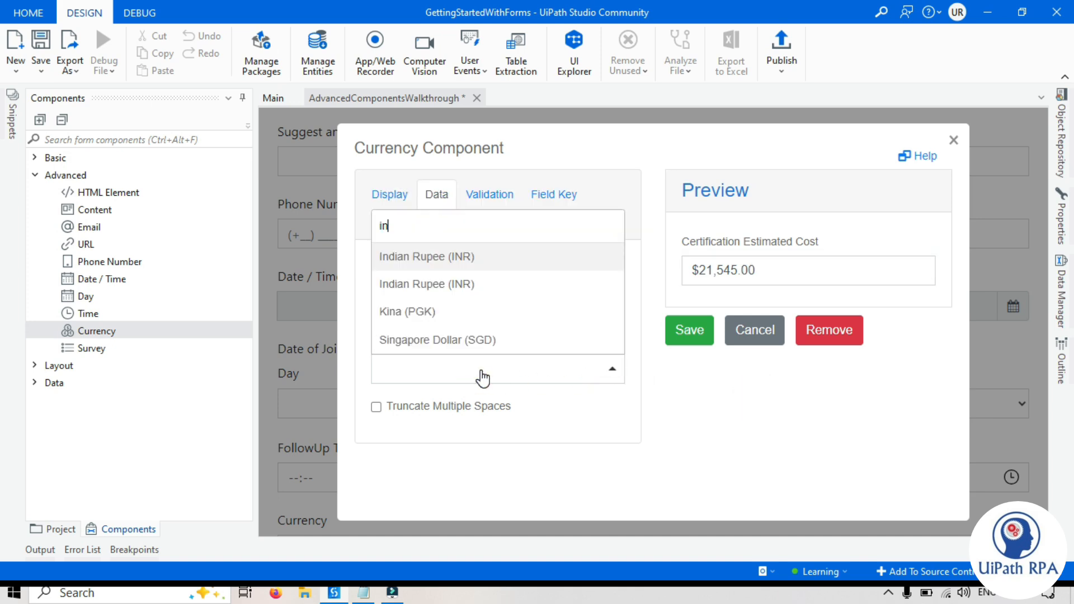
{"action": "left_click", "coordinate": [452, 258]}
{"action": "left_click", "coordinate": [681, 414]}
{"action": "double_click", "coordinate": [697, 272]}
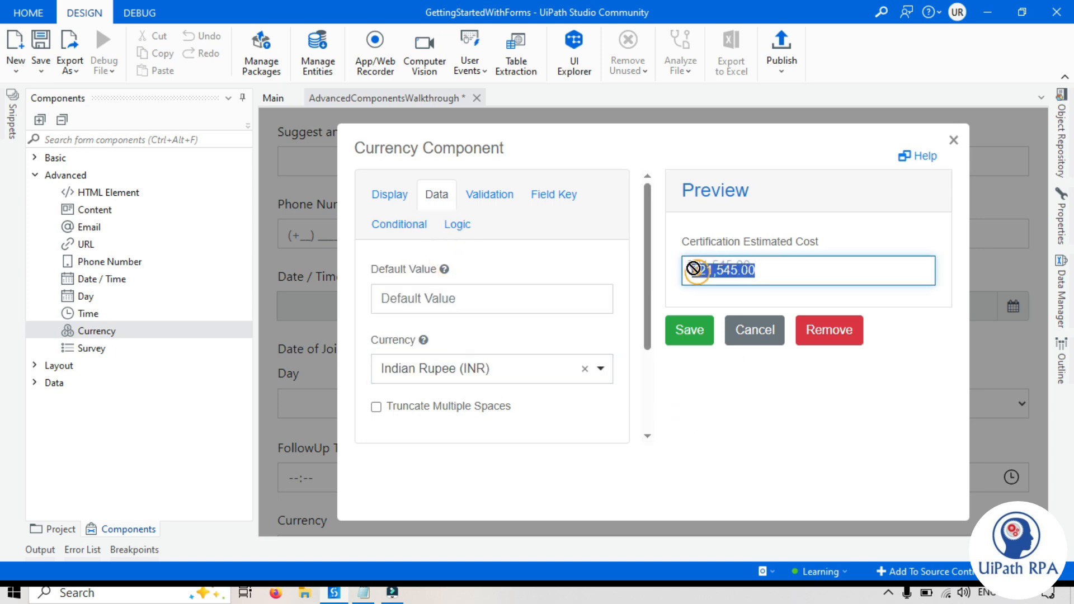
{"action": "left_click", "coordinate": [702, 279]}
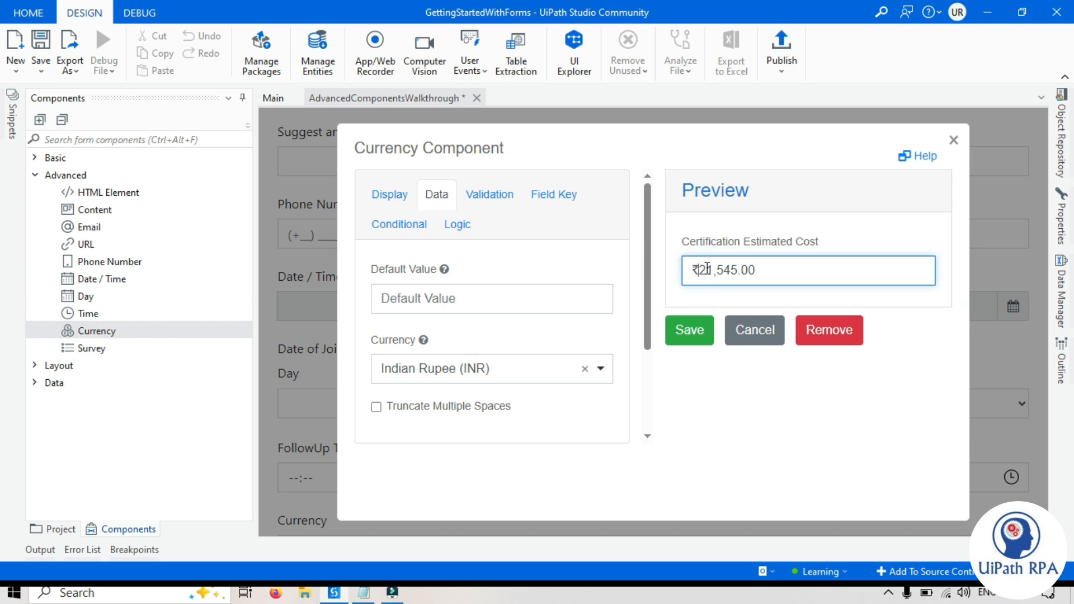
{"action": "left_click", "coordinate": [683, 333]}
- Add a Survey component to the form below the cost field
{"action": "left_click_drag", "start_coordinate": [98, 351], "coordinate": [335, 502]}
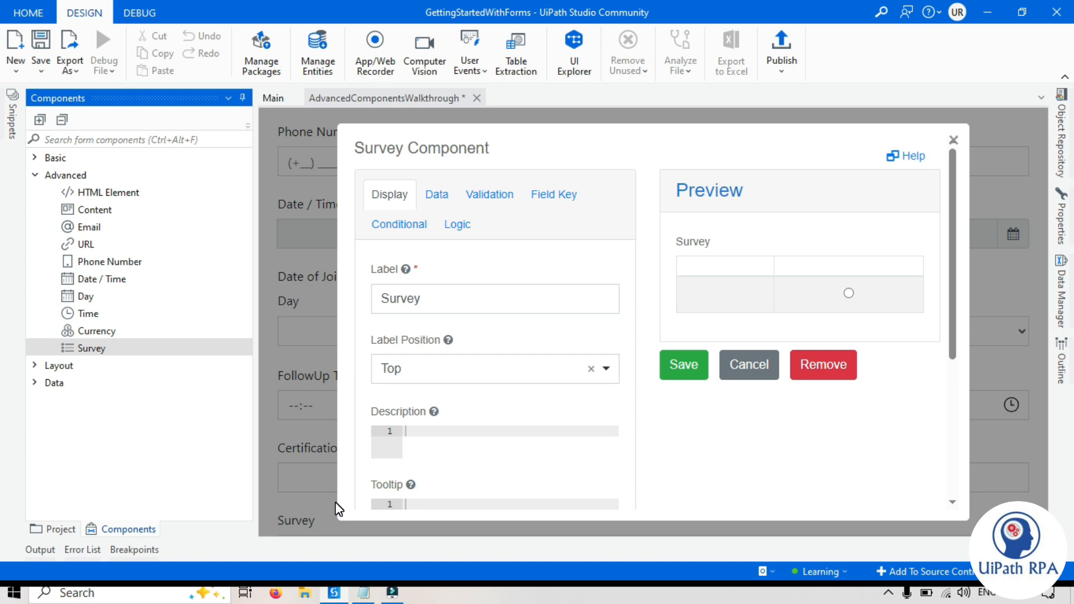
{"action": "scroll", "coordinate": [771, 378], "scroll_direction": "down", "scroll_amount": 3}
{"action": "scroll", "coordinate": [771, 378], "scroll_direction": "up", "scroll_amount": 3}
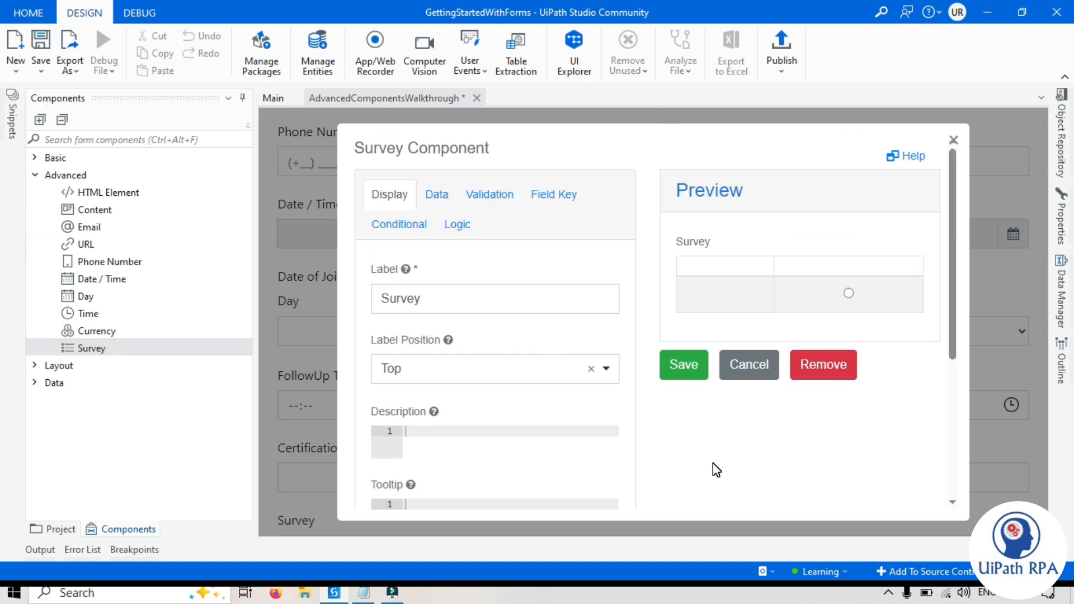
{"action": "scroll", "coordinate": [460, 341], "scroll_direction": "down", "scroll_amount": 4}
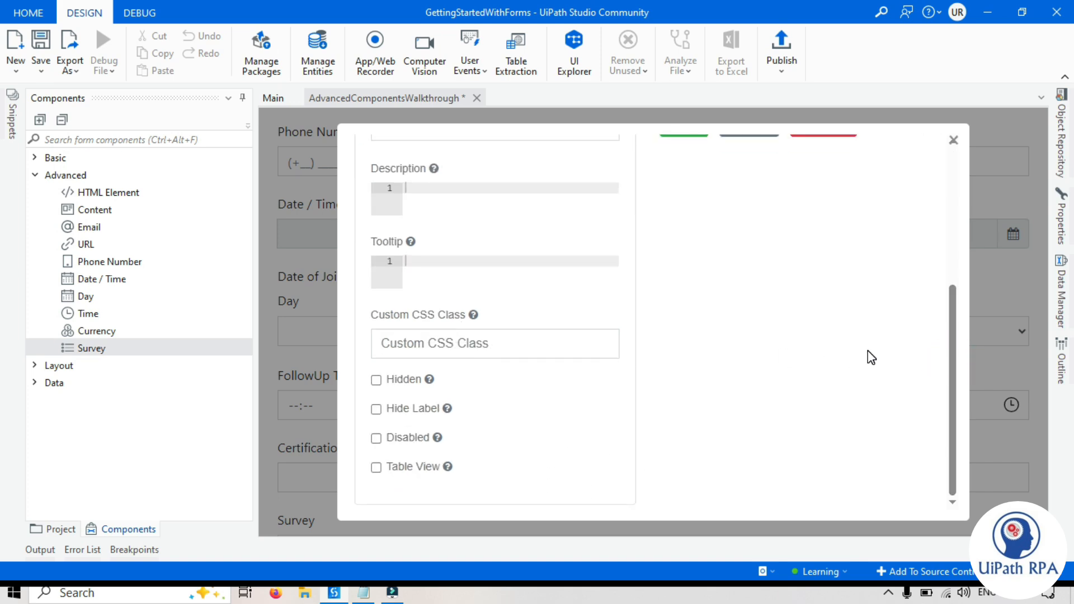
{"action": "scroll", "coordinate": [871, 358], "scroll_direction": "up", "scroll_amount": 5}
- Paste 'How satisfied are you with the following aspects of your job?' as the survey label
{"action": "double_click", "coordinate": [492, 312]}
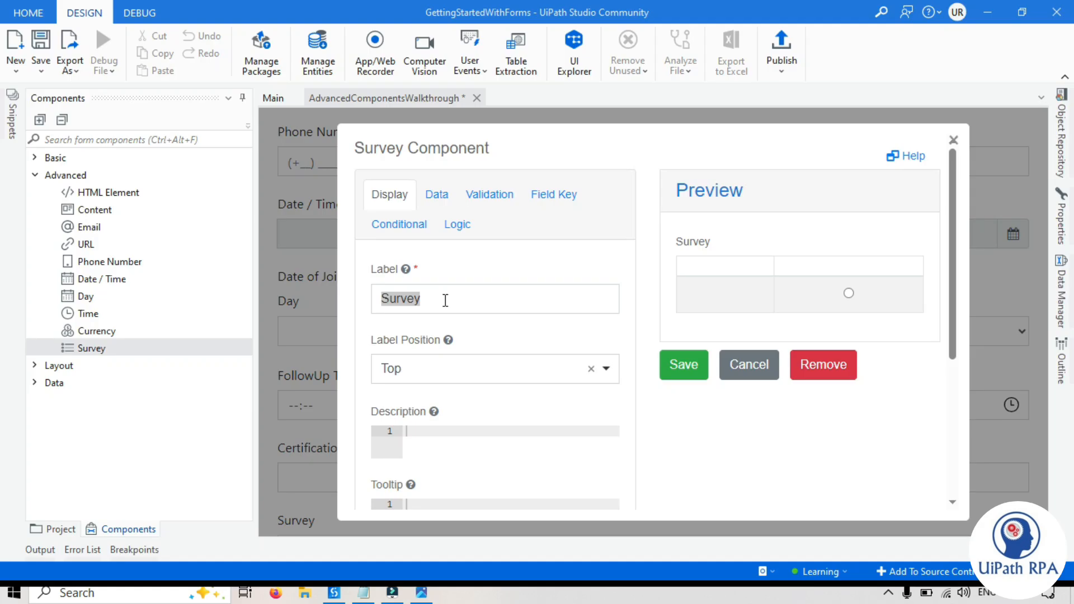
{"action": "left_click", "coordinate": [463, 295]}
{"action": "double_click", "coordinate": [463, 294]}
{"action": "type", "text": "How satisfied are you with the following aspects of your job?"}
{"action": "left_click", "coordinate": [704, 279]}
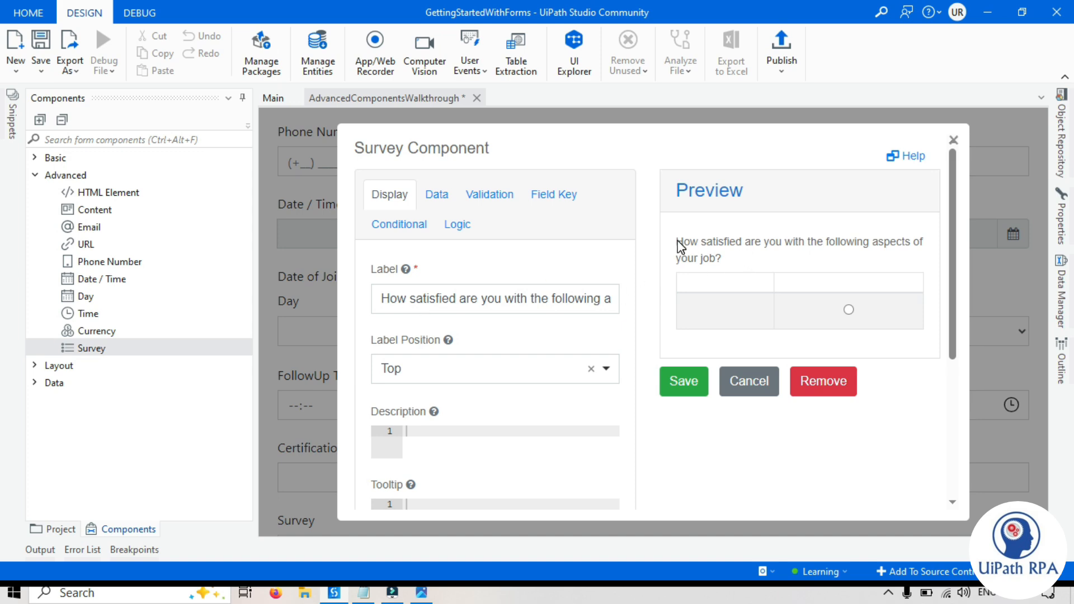
{"action": "left_click_drag", "start_coordinate": [679, 246], "coordinate": [724, 258]}
{"action": "left_click", "coordinate": [721, 259]}
{"action": "scroll", "coordinate": [570, 314], "scroll_direction": "down", "scroll_amount": 3}
{"action": "scroll", "coordinate": [520, 268], "scroll_direction": "up", "scroll_amount": 3}
- In the survey's Data settings, enter the first question, Work Environment
{"action": "left_click", "coordinate": [439, 199]}
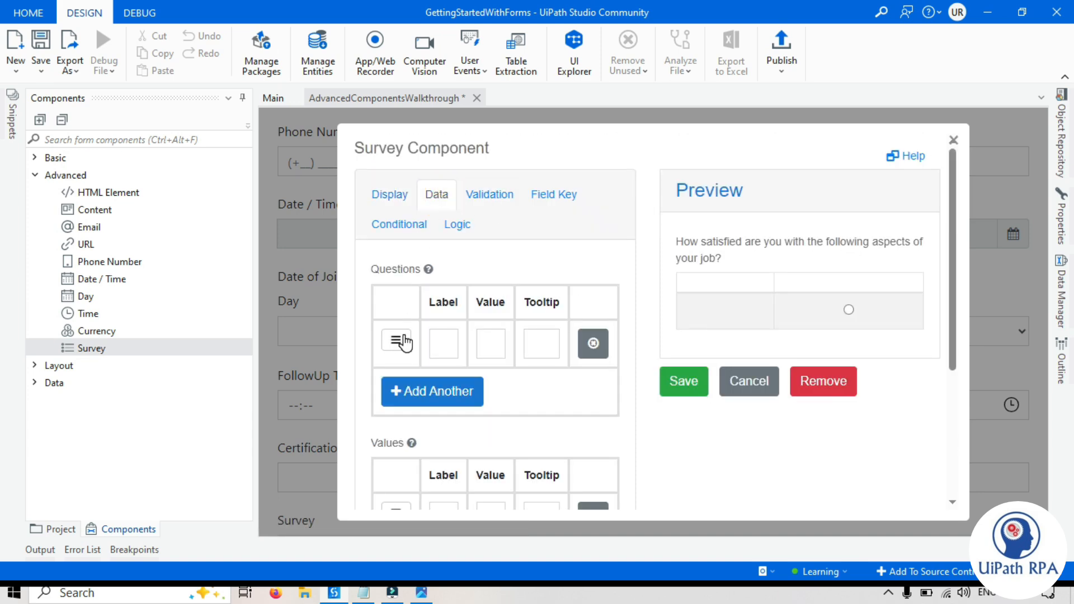
{"action": "left_click", "coordinate": [421, 593]}
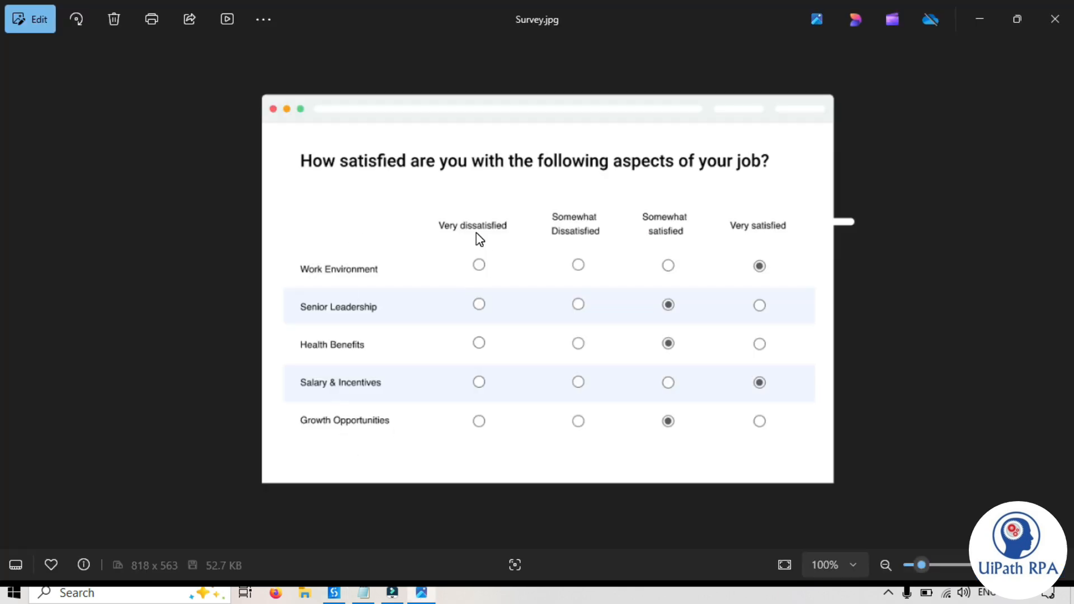
{"action": "key", "text": "alt+Tab"}
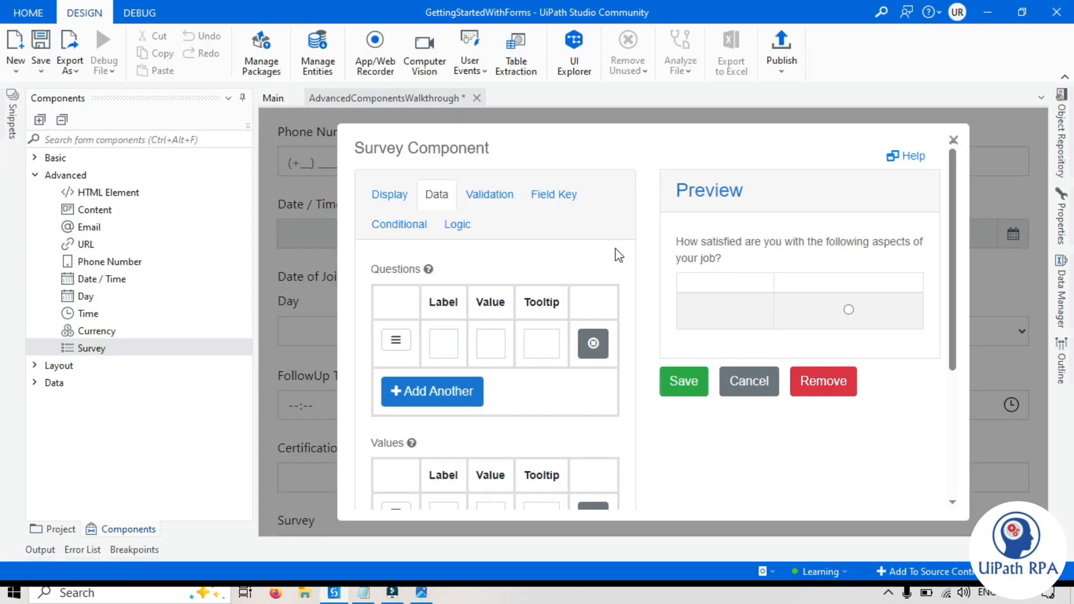
{"action": "key", "text": "alt+Tab"}
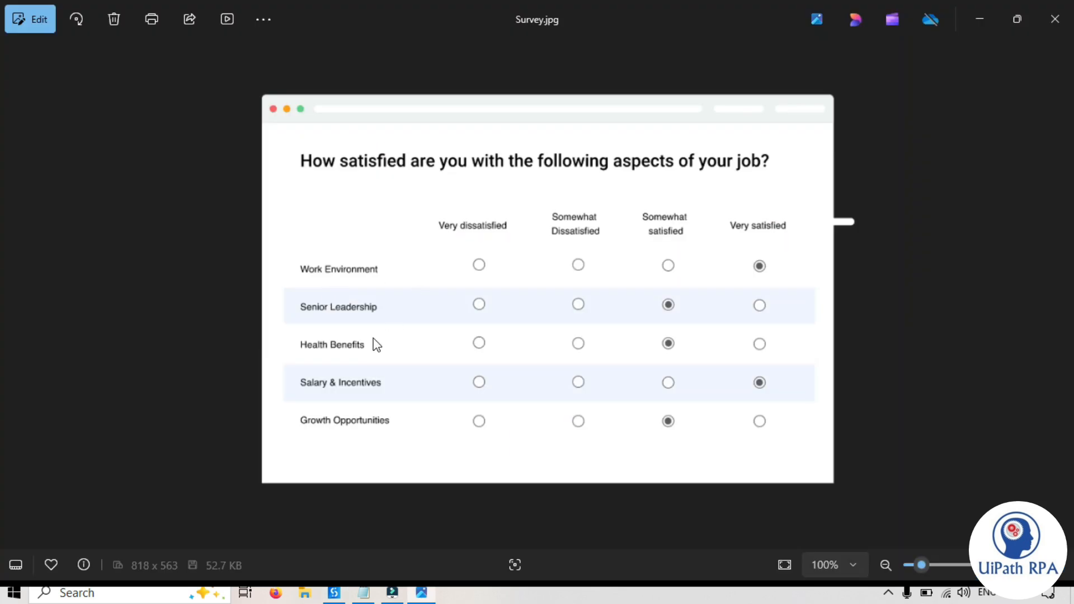
{"action": "key", "text": "alt+Tab"}
{"action": "left_click", "coordinate": [443, 343]}
{"action": "type", "text": "Work En"}
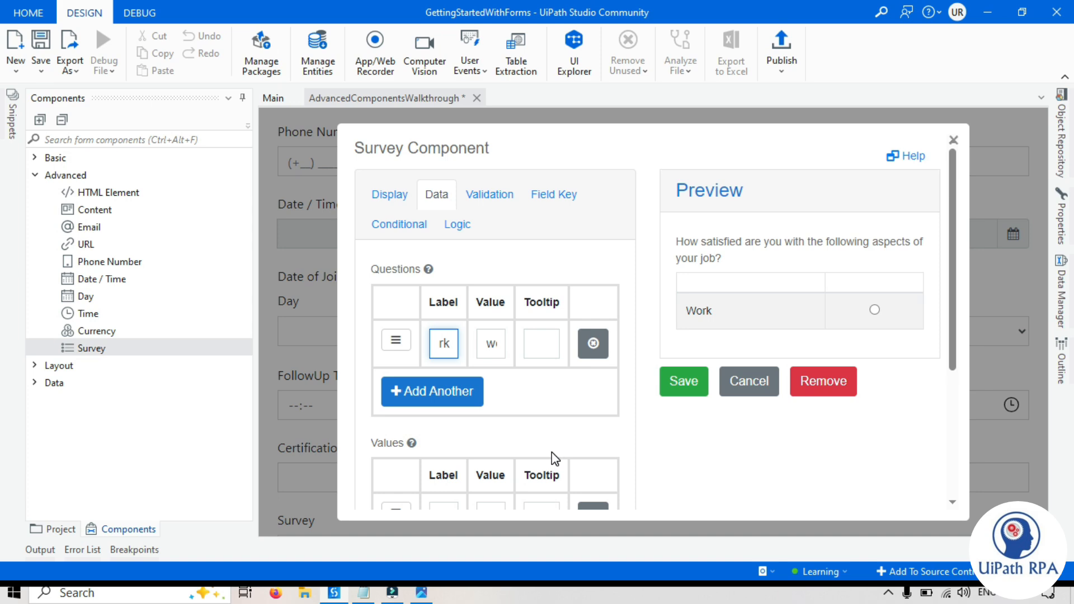
{"action": "type", "text": "vironment"}
- Add the questions Senior Leadership, Health Benefits and Salary & Incentives
{"action": "key", "text": "alt+Tab"}
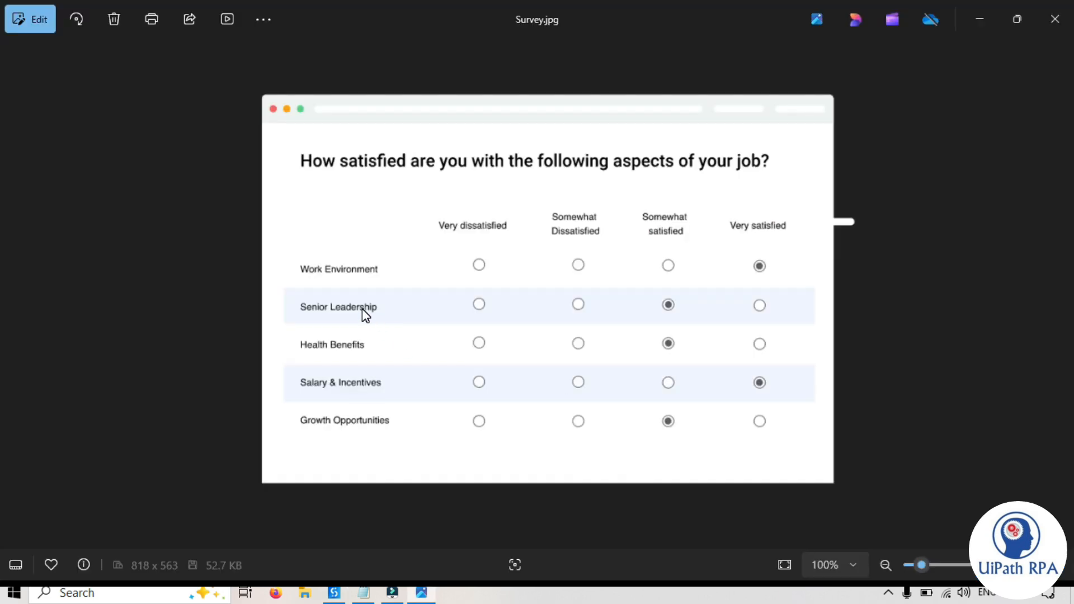
{"action": "key", "text": "alt+Tab"}
{"action": "left_click", "coordinate": [428, 378]}
{"action": "type", "text": "Senior Leadership"}
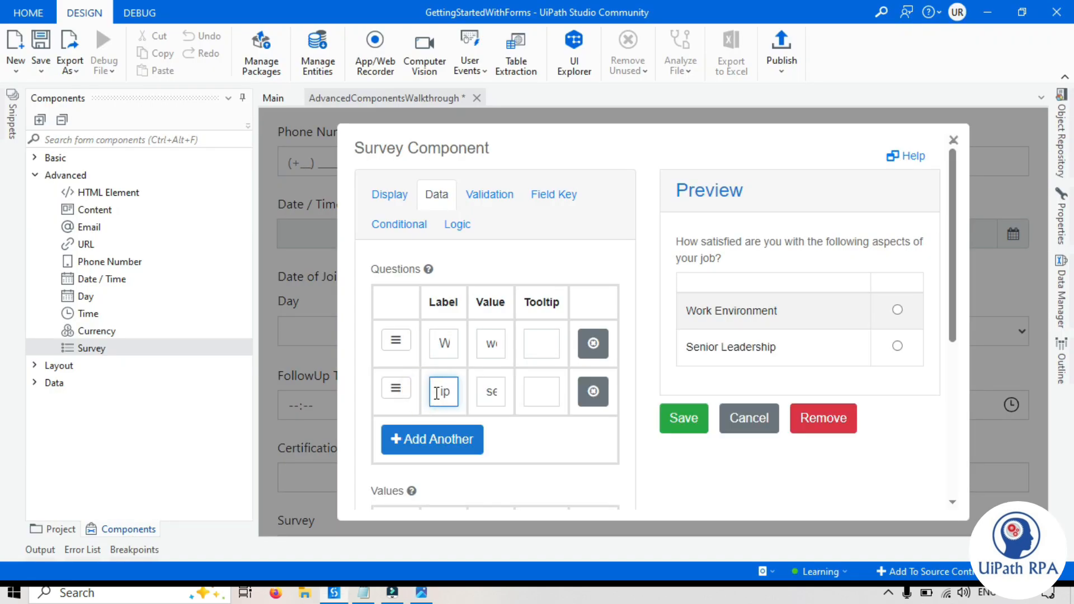
{"action": "left_click", "coordinate": [425, 439]}
{"action": "key", "text": "alt+Tab"}
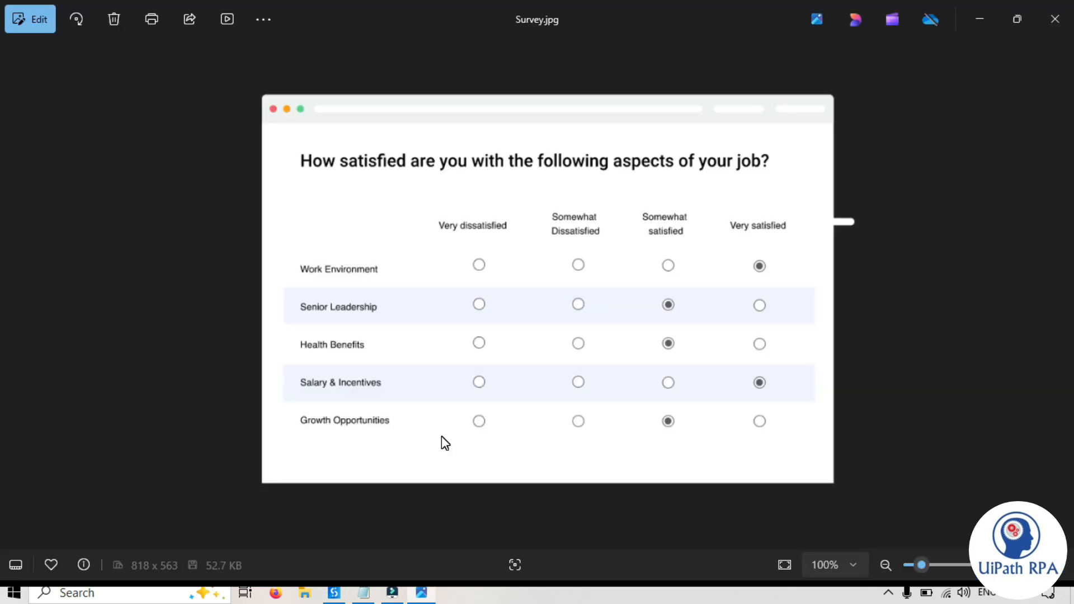
{"action": "key", "text": "alt+Tab"}
{"action": "type", "text": "Health Benefits"}
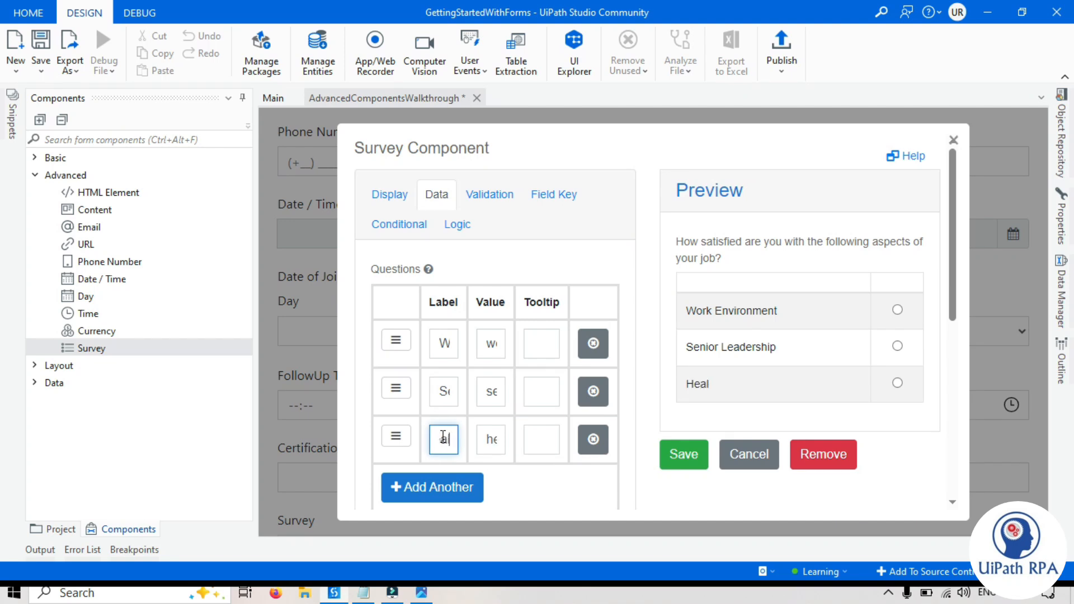
{"action": "left_click", "coordinate": [432, 487]}
{"action": "type", "text": "Salary & Incentives"}
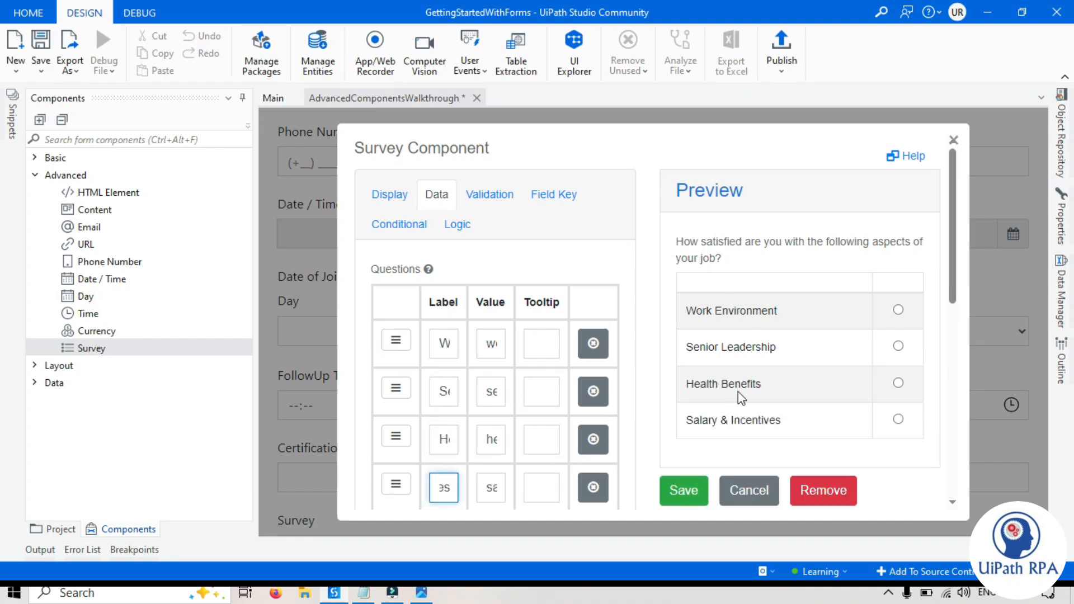
- Enter the first answer value, Very Dissatisfied, and add a second value row
{"action": "scroll", "coordinate": [506, 417], "scroll_direction": "down", "scroll_amount": 3}
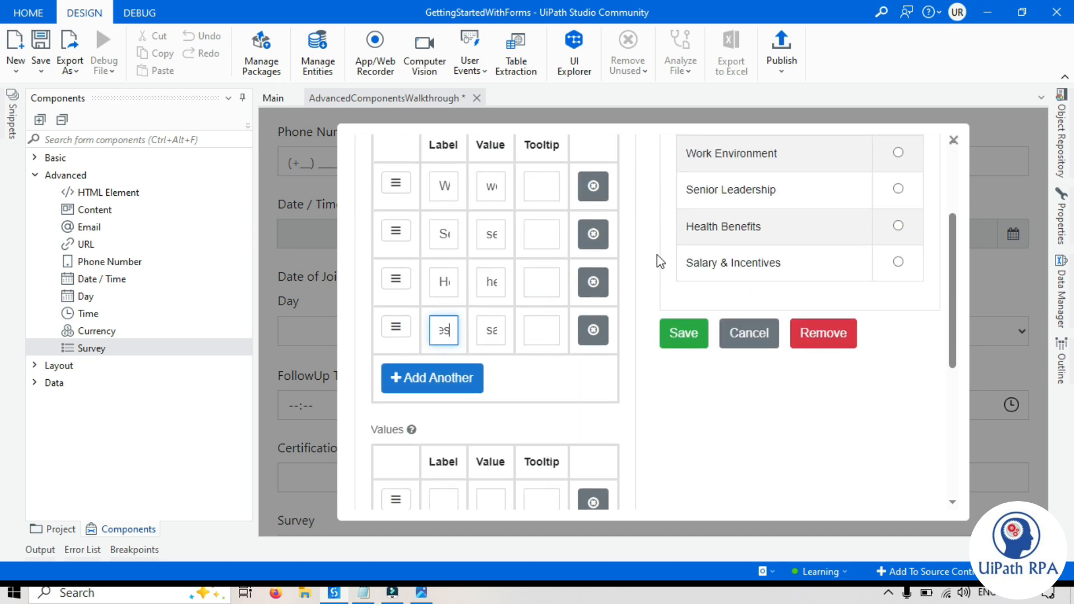
{"action": "scroll", "coordinate": [514, 367], "scroll_direction": "down", "scroll_amount": 3}
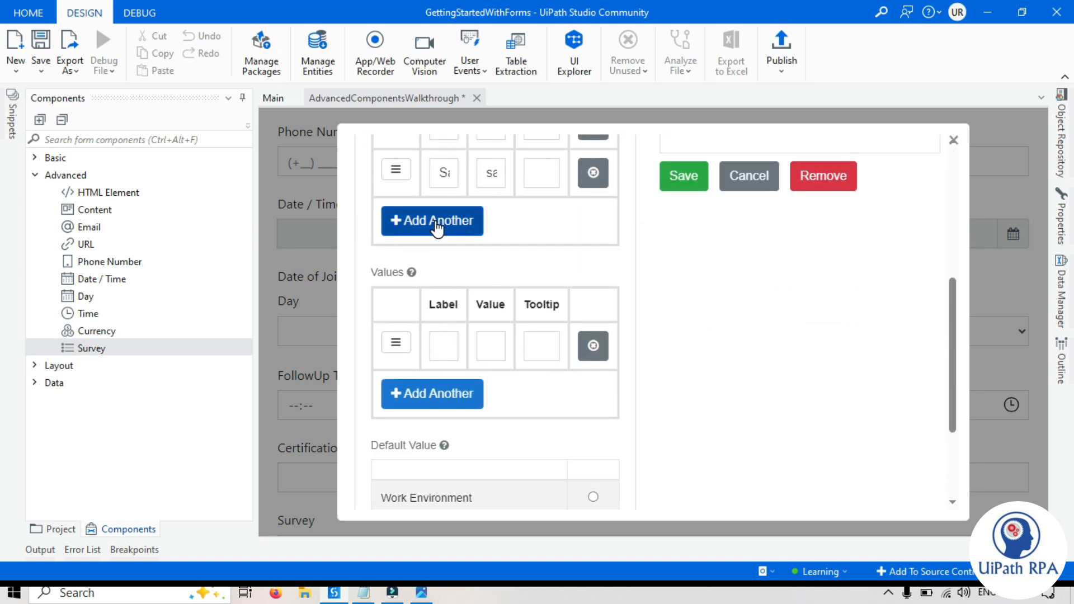
{"action": "left_click", "coordinate": [421, 592]}
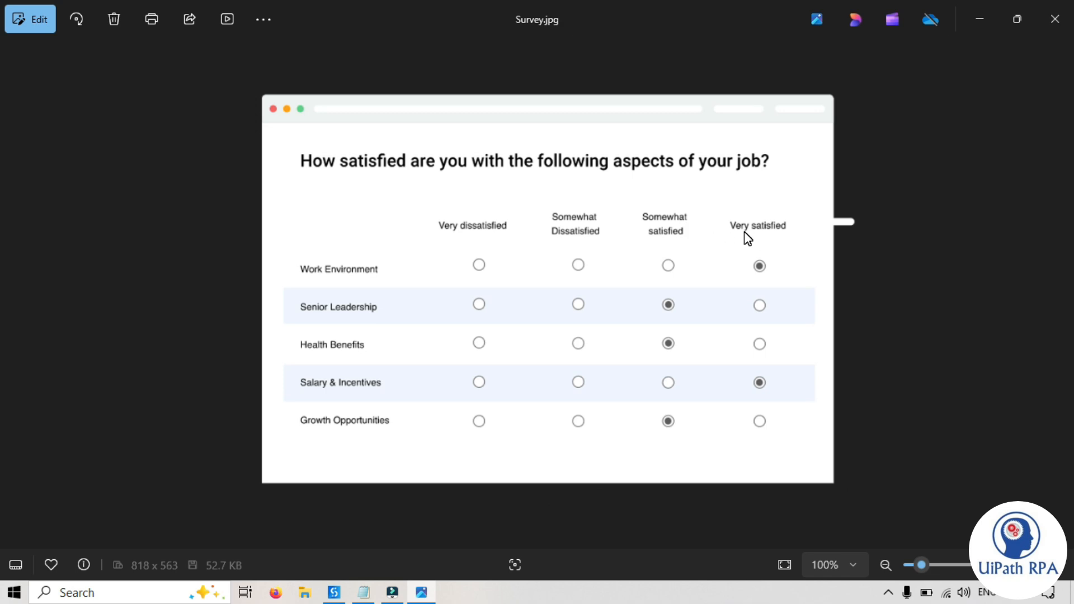
{"action": "left_click", "coordinate": [392, 592]}
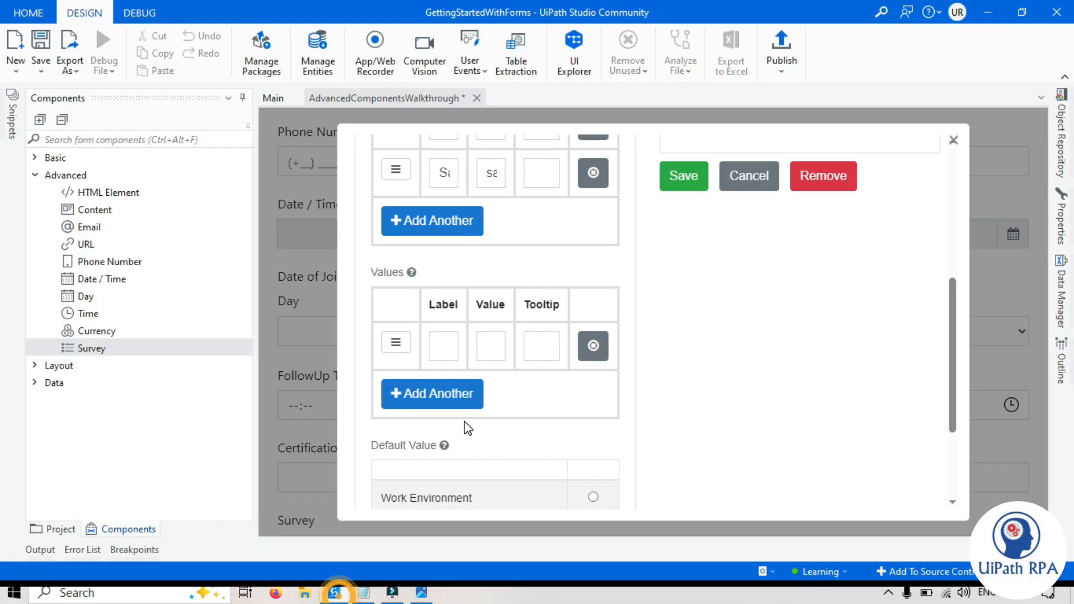
{"action": "left_click", "coordinate": [443, 343]}
{"action": "type", "text": "Very Dissatisfied"}
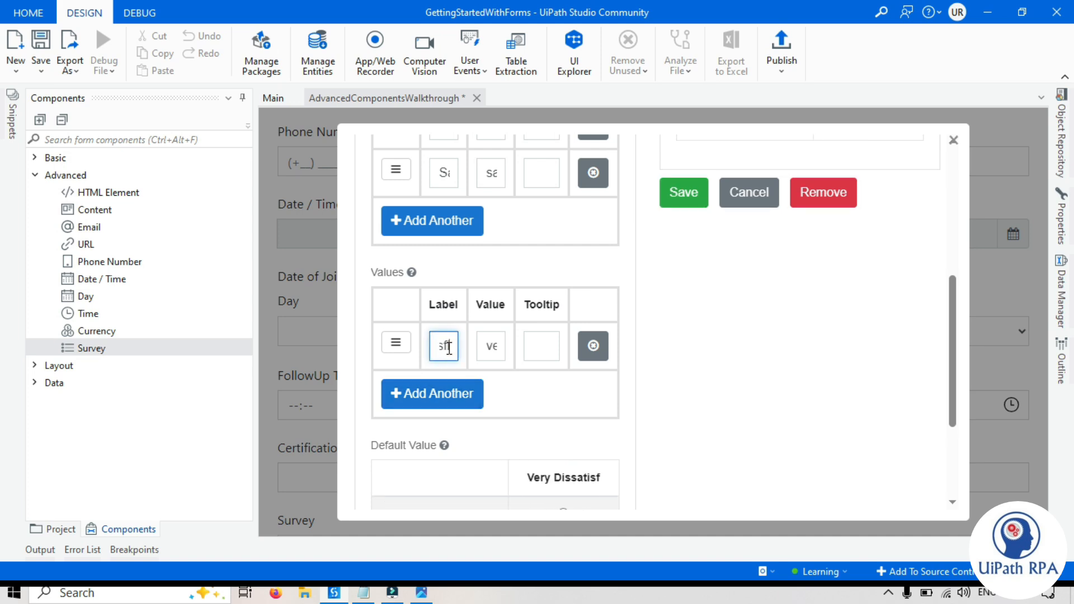
{"action": "left_click", "coordinate": [431, 392]}
{"action": "scroll", "coordinate": [434, 437], "scroll_direction": "down", "scroll_amount": 3}
{"action": "left_click", "coordinate": [448, 394]}
{"action": "left_click", "coordinate": [243, 97]}
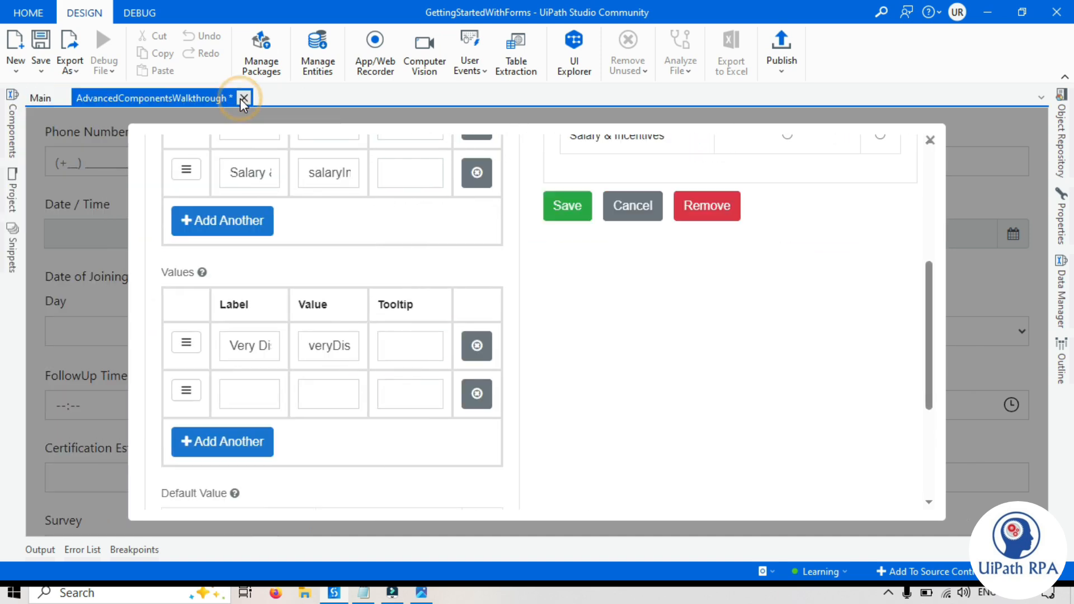
{"action": "scroll", "coordinate": [633, 367], "scroll_direction": "down", "scroll_amount": 1}
- Add answer values Somewhat Dissatisfied, Satisfied and Somewhat Satisfied
{"action": "left_click", "coordinate": [258, 363]}
{"action": "type", "text": "Sim"}
{"action": "key", "text": "BackSpace"}
{"action": "type", "text": "omewhat d"}
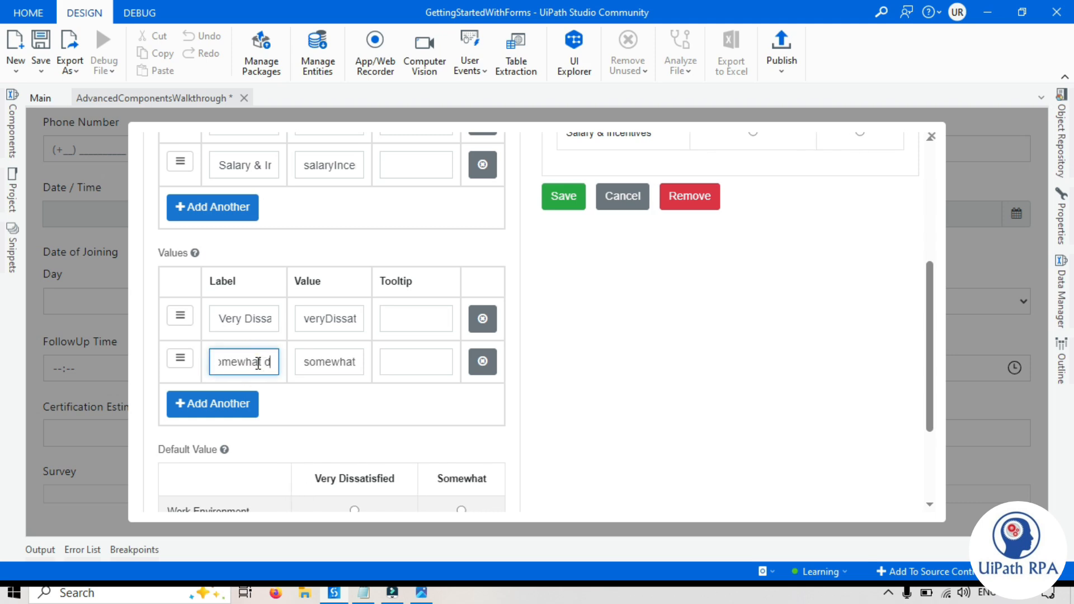
{"action": "type", "text": "issatisfied"}
{"action": "left_click", "coordinate": [246, 402]}
{"action": "left_click", "coordinate": [242, 405]}
{"action": "type", "text": "Satisified"}
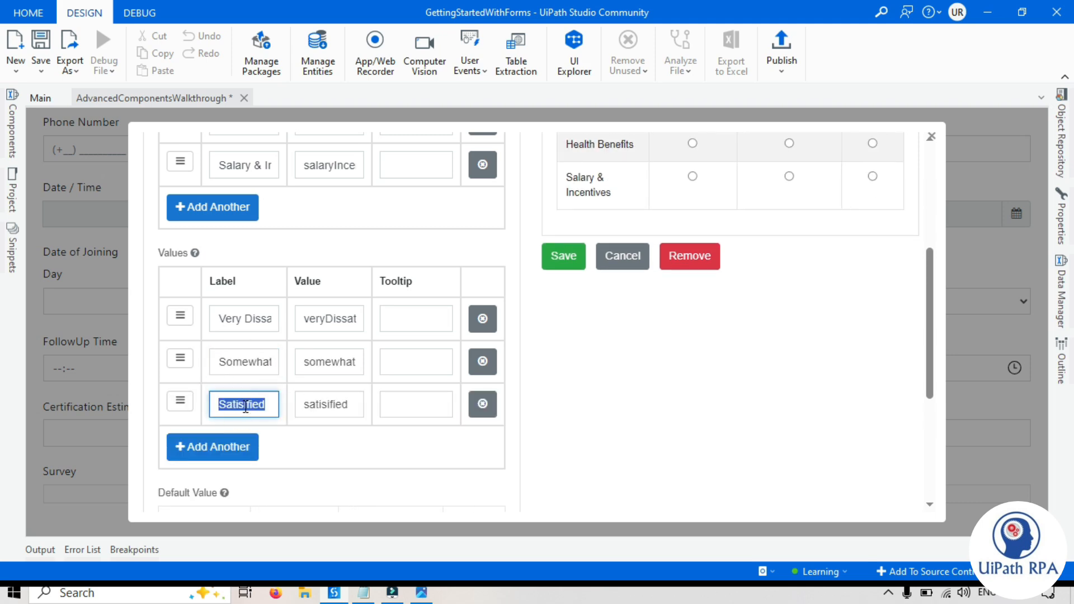
{"action": "left_click", "coordinate": [235, 446]}
{"action": "left_click", "coordinate": [234, 447]}
{"action": "type", "text": "Somewhat Satisified"}
{"action": "left_click", "coordinate": [684, 420]}
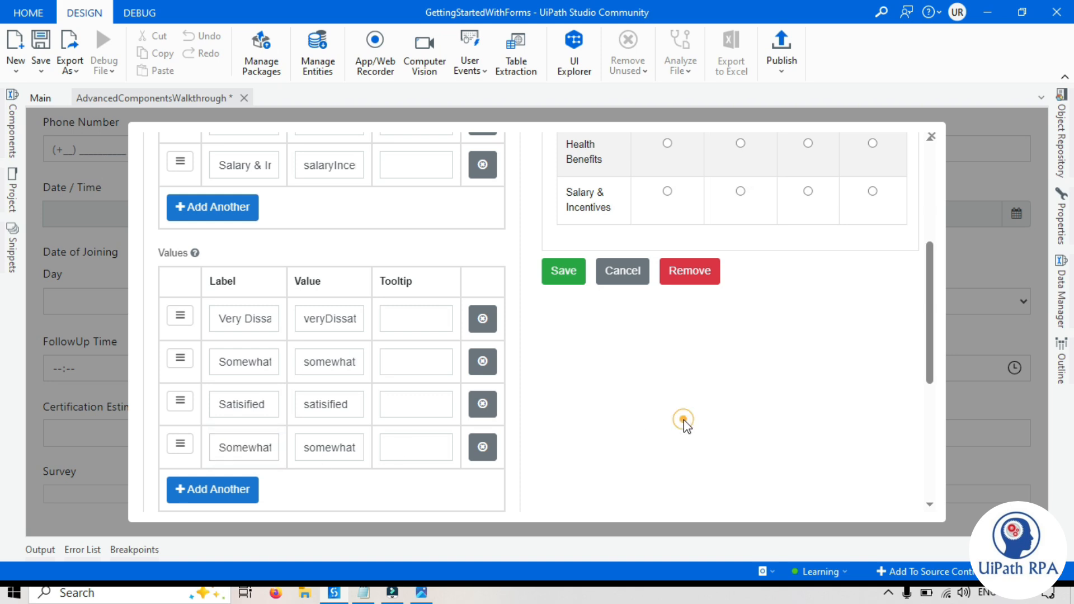
{"action": "scroll", "coordinate": [686, 419], "scroll_direction": "up", "scroll_amount": 3}
{"action": "scroll", "coordinate": [719, 286], "scroll_direction": "up", "scroll_amount": 2}
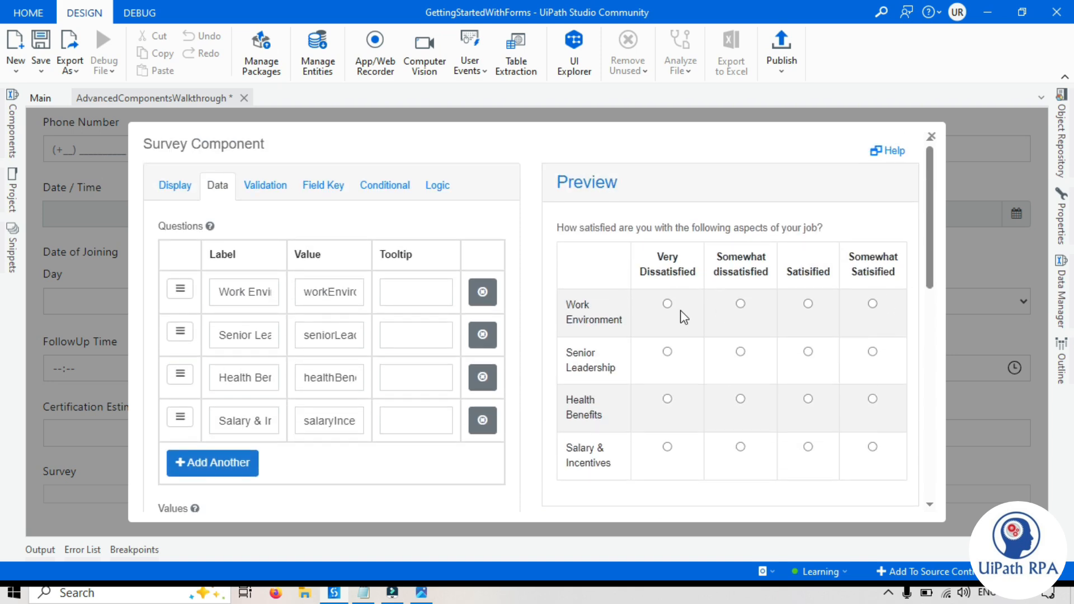
{"action": "scroll", "coordinate": [664, 315], "scroll_direction": "down", "scroll_amount": 3}
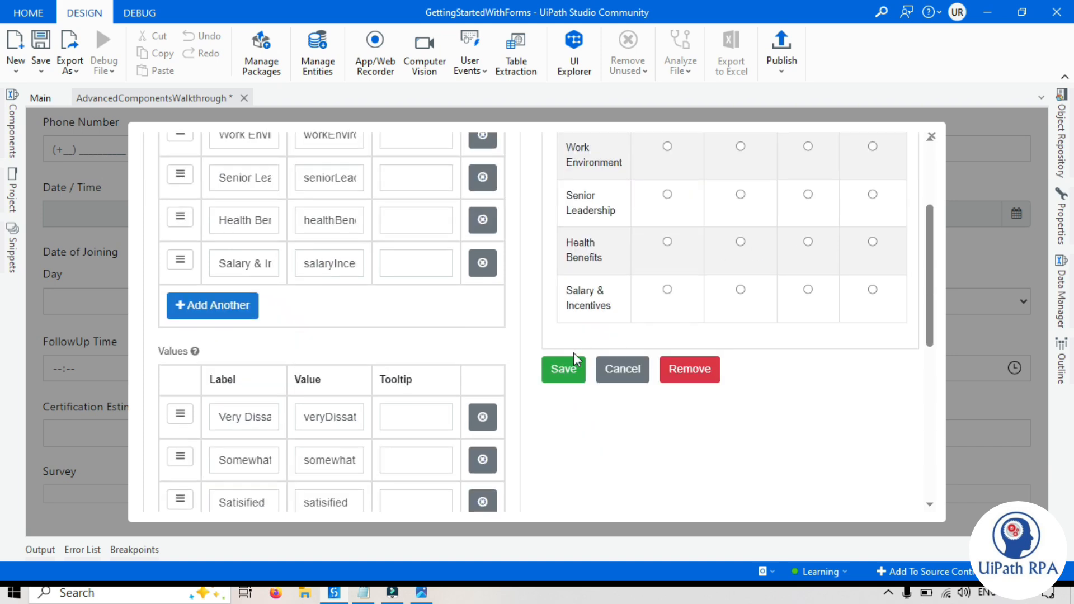
- Save the survey and add a Button component below it on the form
{"action": "left_click", "coordinate": [564, 369]}
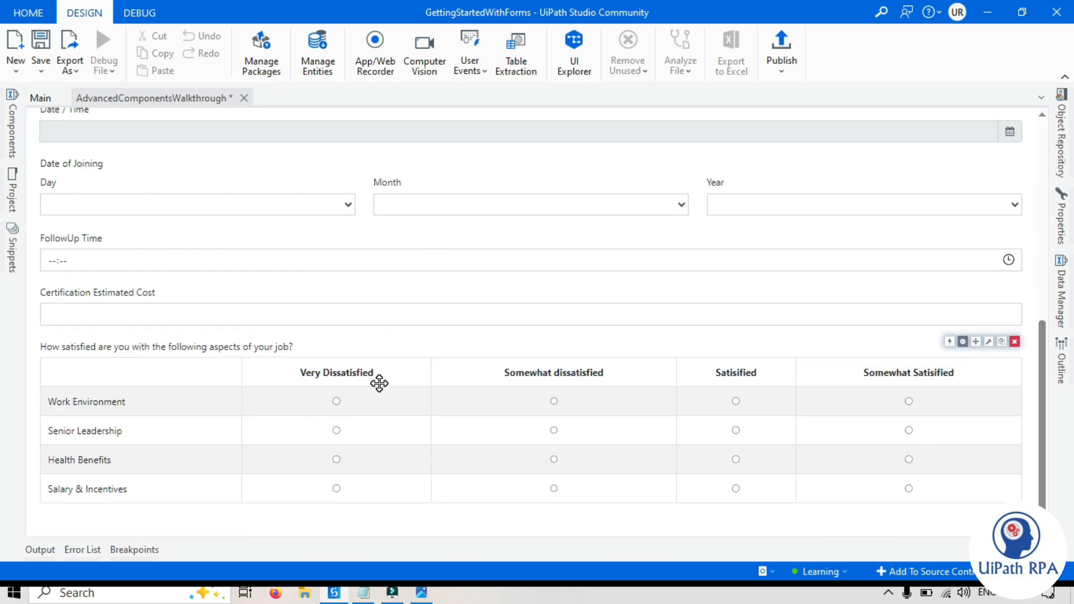
{"action": "mouse_move", "coordinate": [381, 384]}
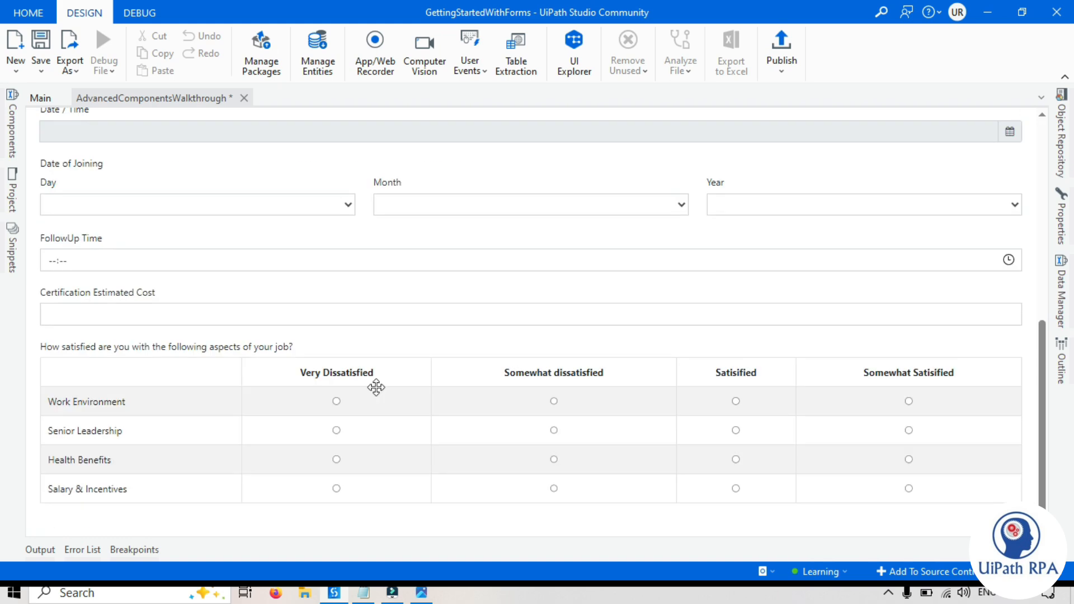
{"action": "left_click", "coordinate": [13, 137]}
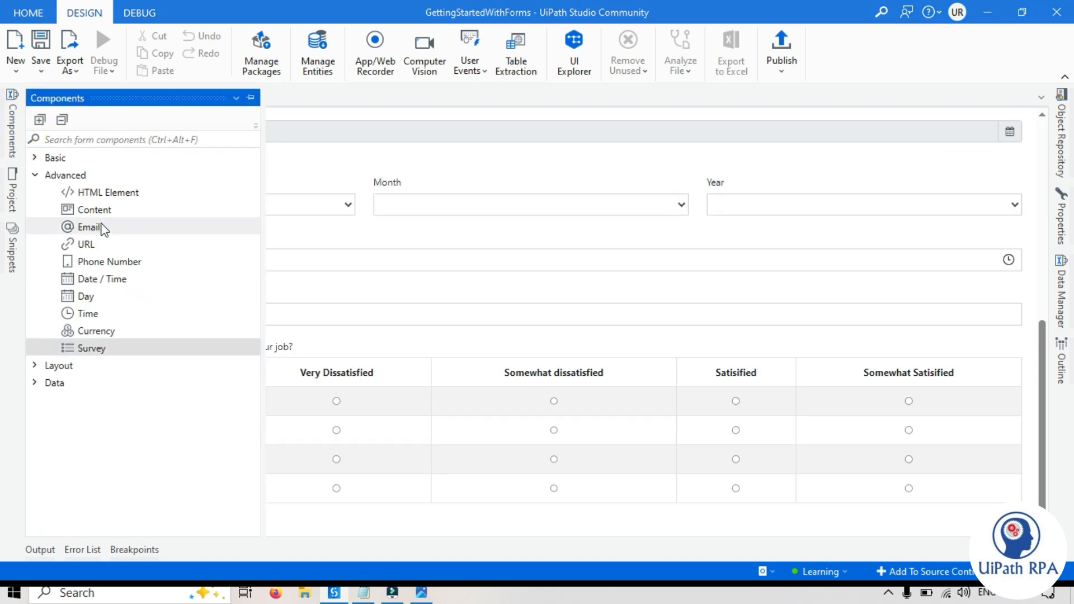
{"action": "left_click", "coordinate": [37, 159]}
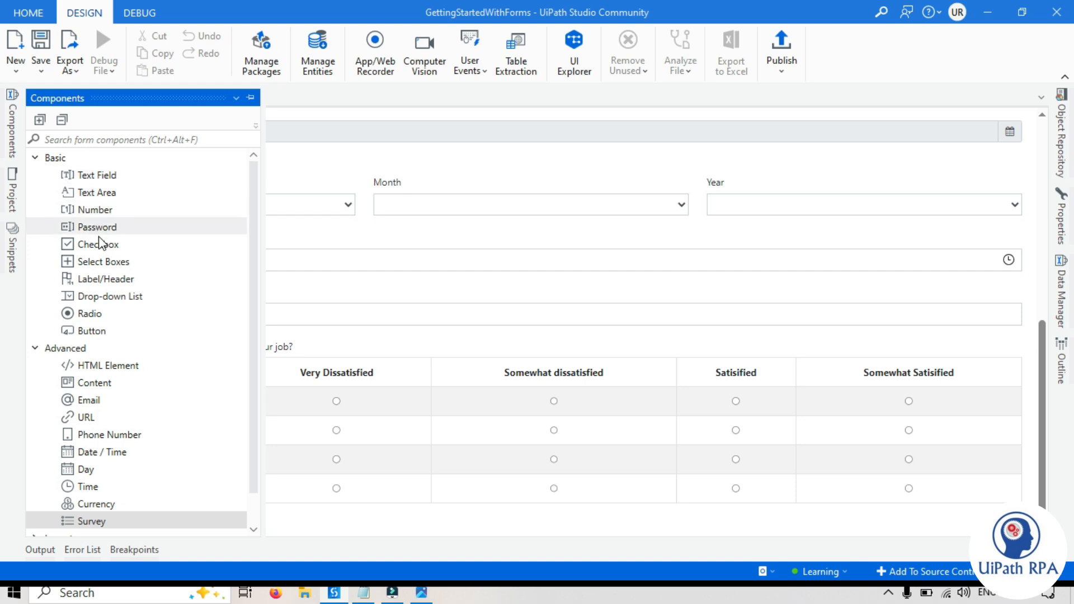
{"action": "left_click_drag", "start_coordinate": [93, 332], "coordinate": [404, 518]}
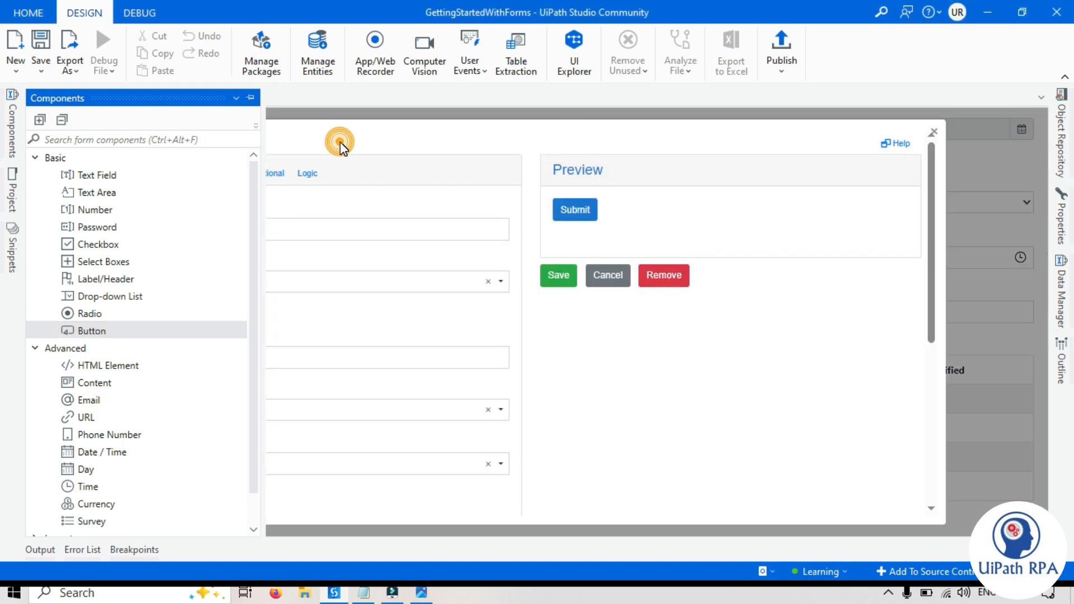
{"action": "left_click", "coordinate": [251, 98]}
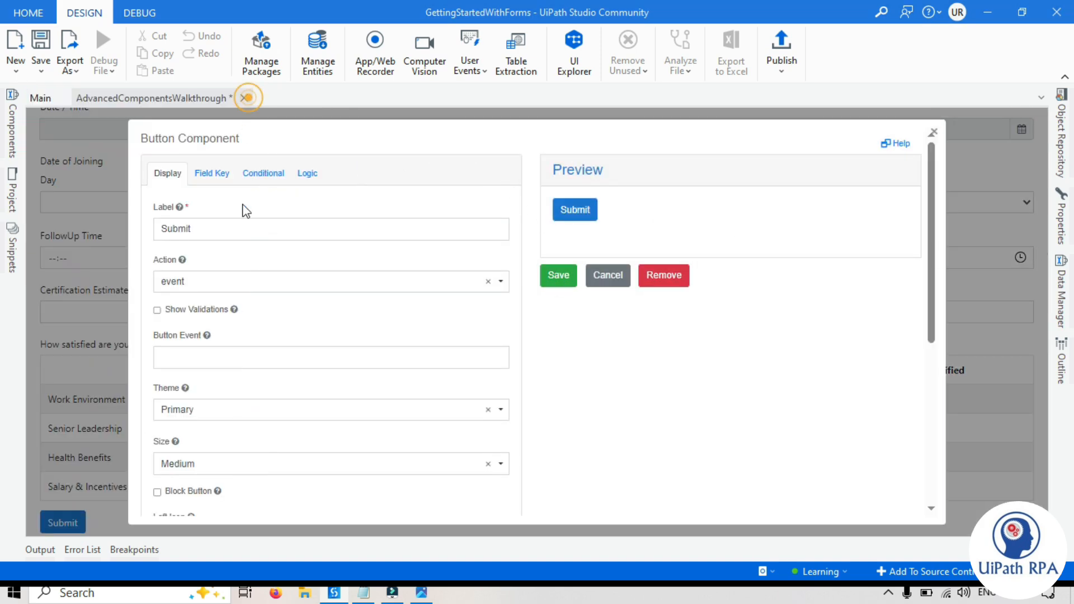
- Set the button's action to Submit and save the button
{"action": "left_click", "coordinate": [404, 280]}
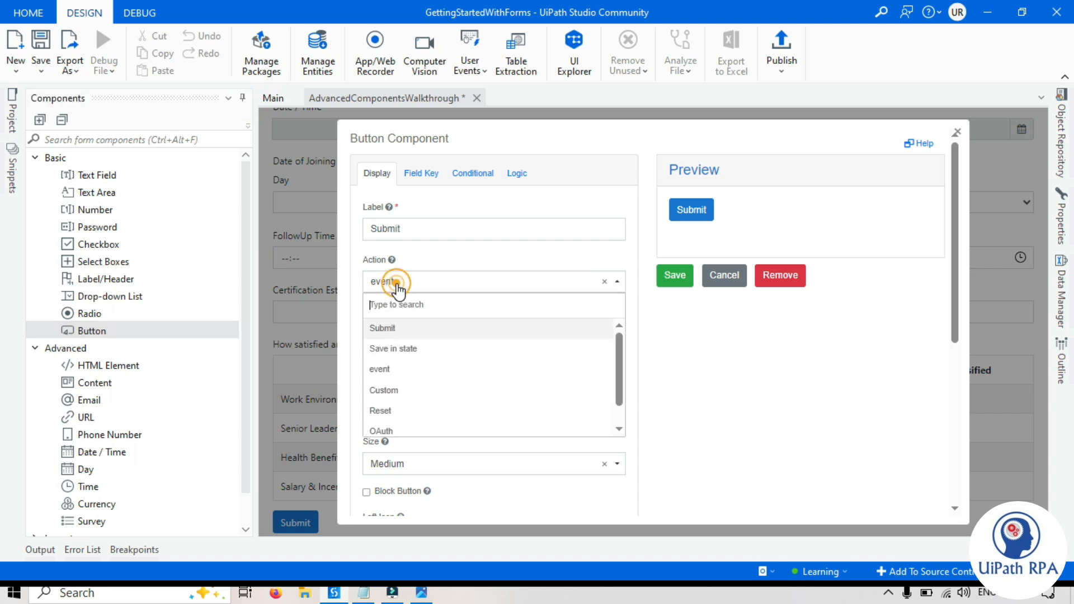
{"action": "left_click", "coordinate": [407, 329]}
{"action": "left_click", "coordinate": [754, 348]}
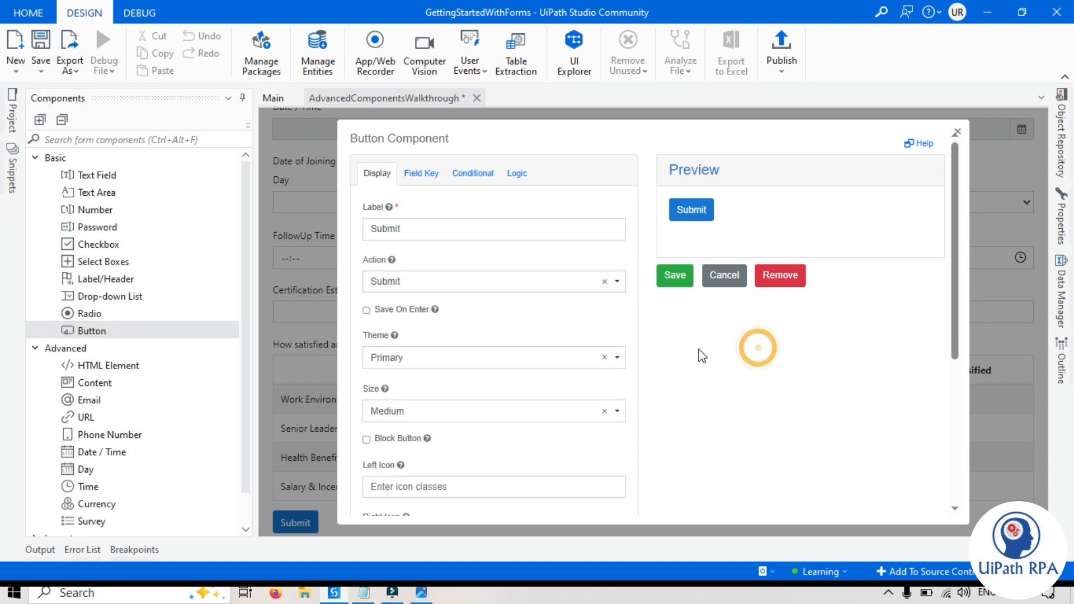
{"action": "left_click", "coordinate": [680, 277]}
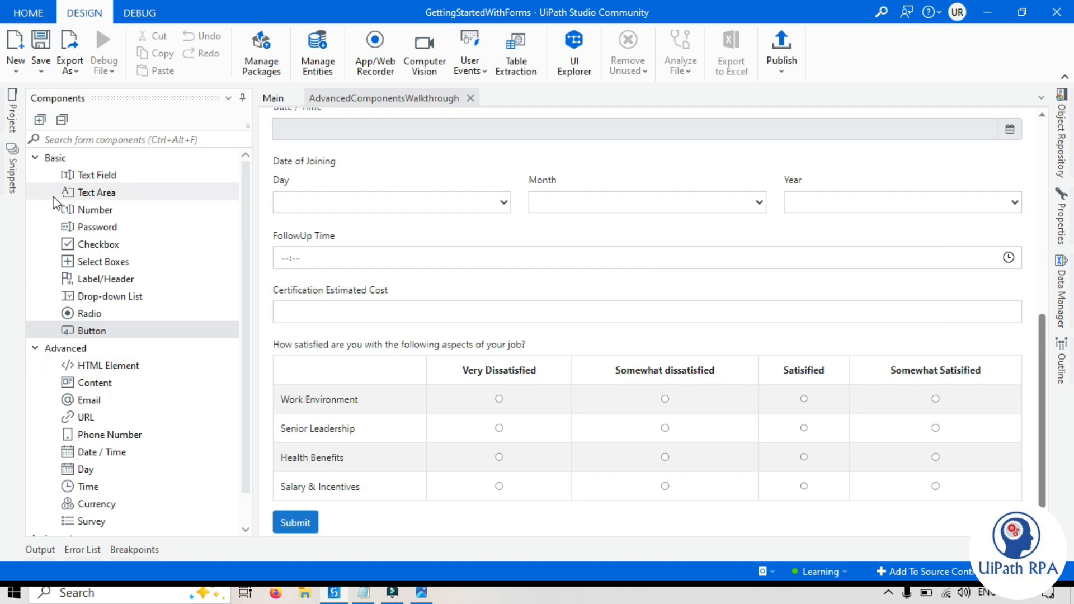
{"action": "left_click", "coordinate": [34, 158]}
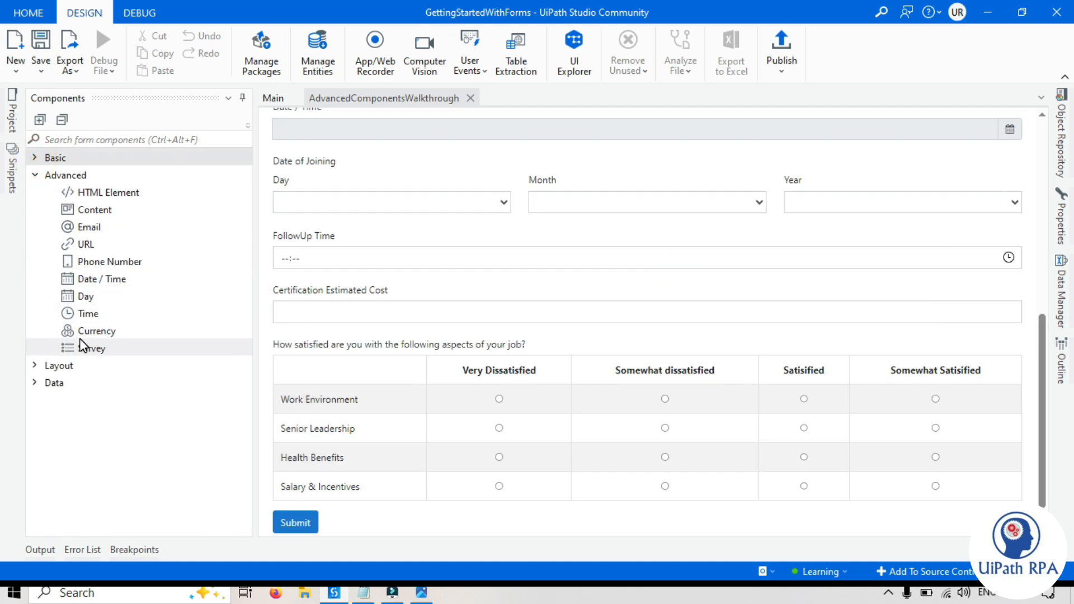
- In the Main workflow, confirm Show Form uses AdvancedComponentsWalkthrough
{"action": "left_click", "coordinate": [272, 99]}
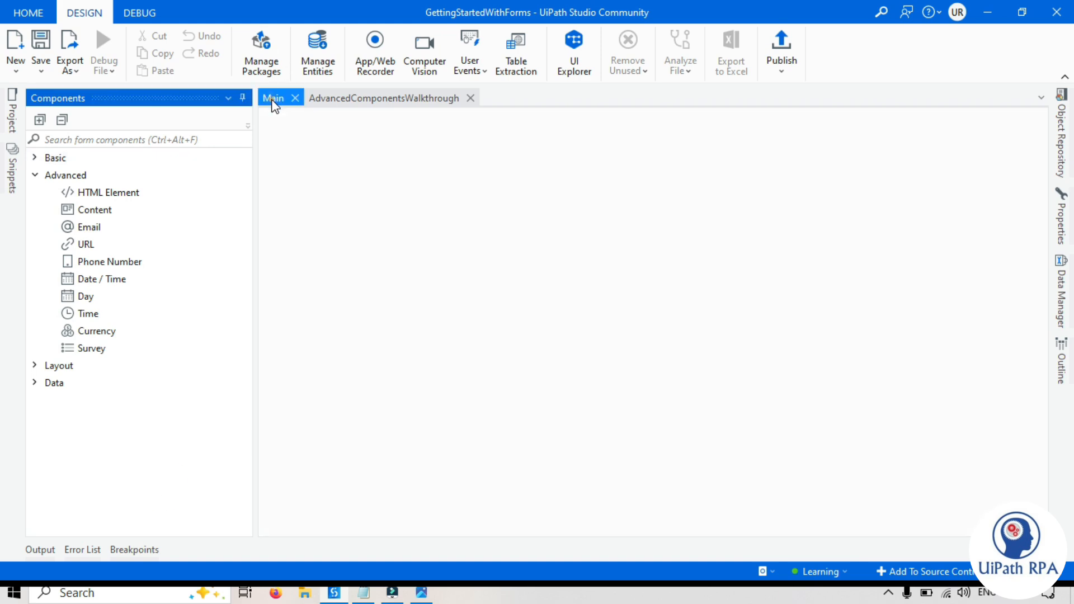
{"action": "left_click", "coordinate": [699, 306]}
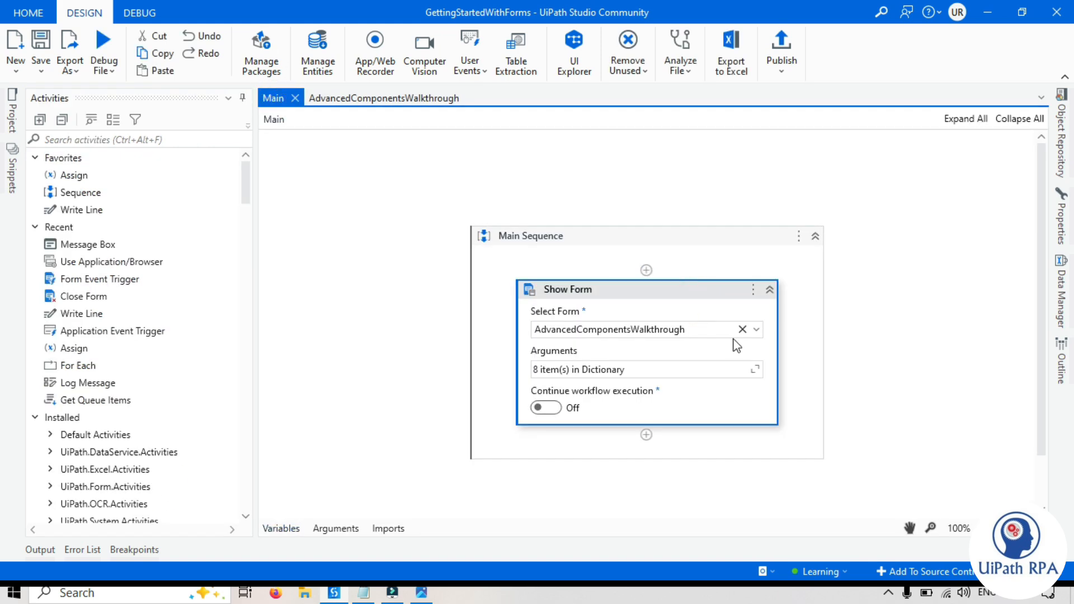
{"action": "left_click", "coordinate": [757, 329]}
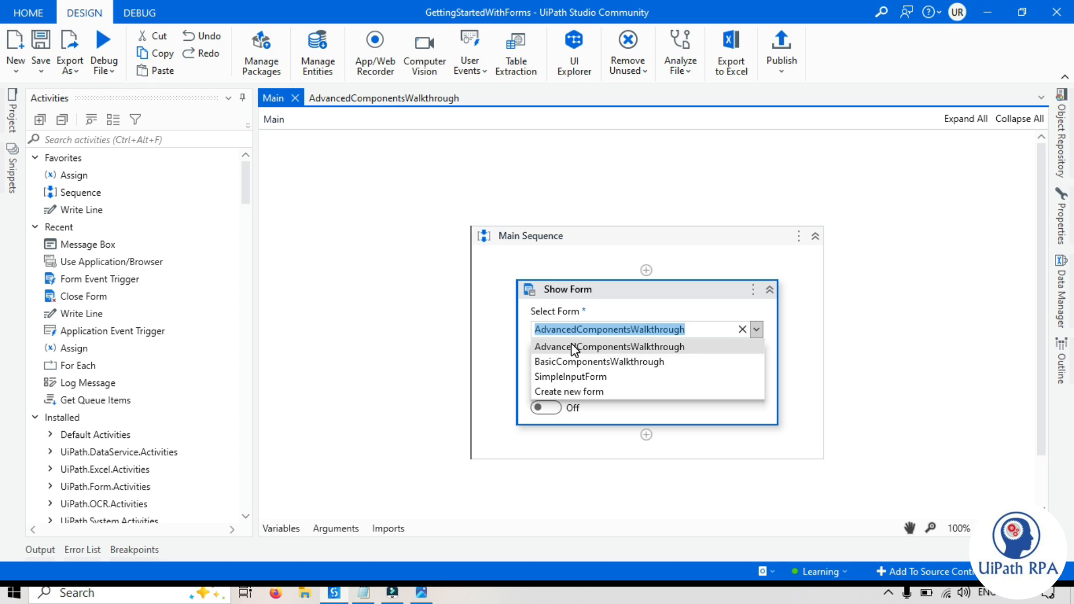
{"action": "left_click", "coordinate": [916, 336]}
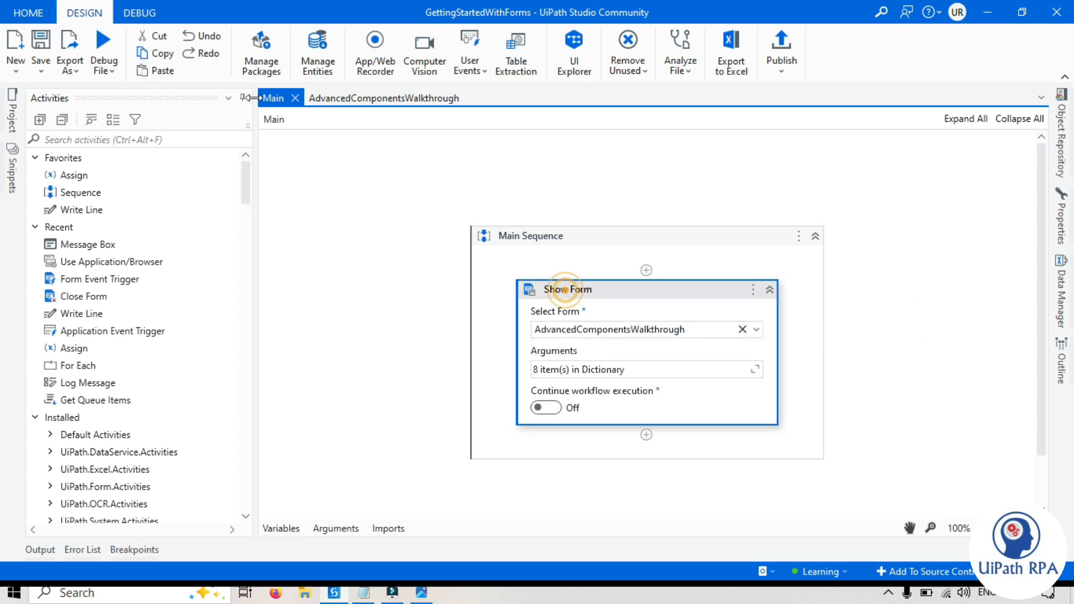
- Run the Main workflow file via Debug File > Run File
{"action": "left_click", "coordinate": [112, 72]}
{"action": "left_click", "coordinate": [122, 97]}
{"action": "right_click", "coordinate": [358, 166]}
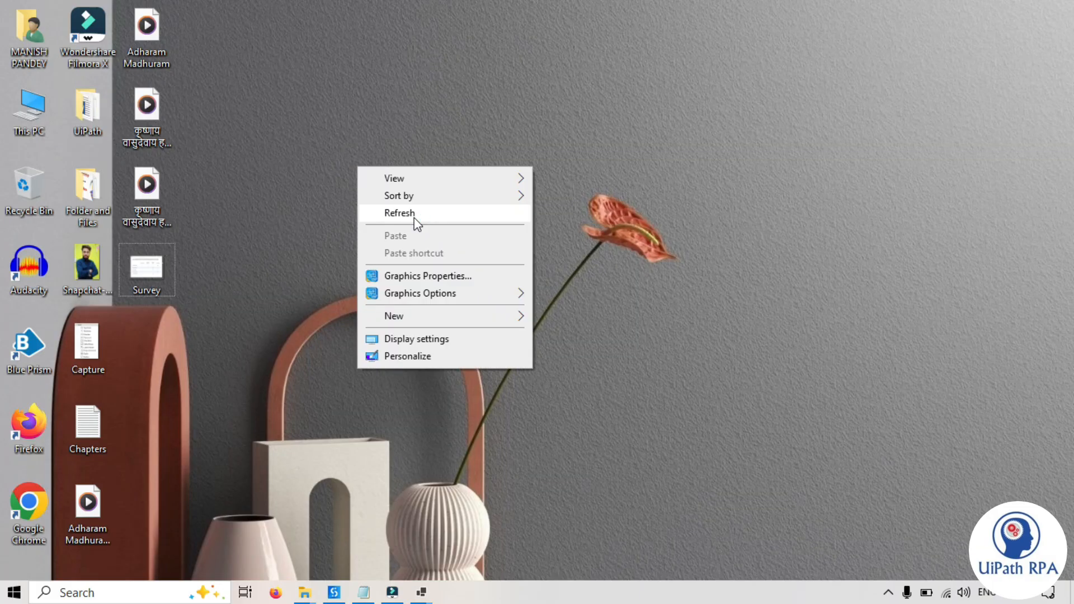
{"action": "left_click", "coordinate": [414, 217]}
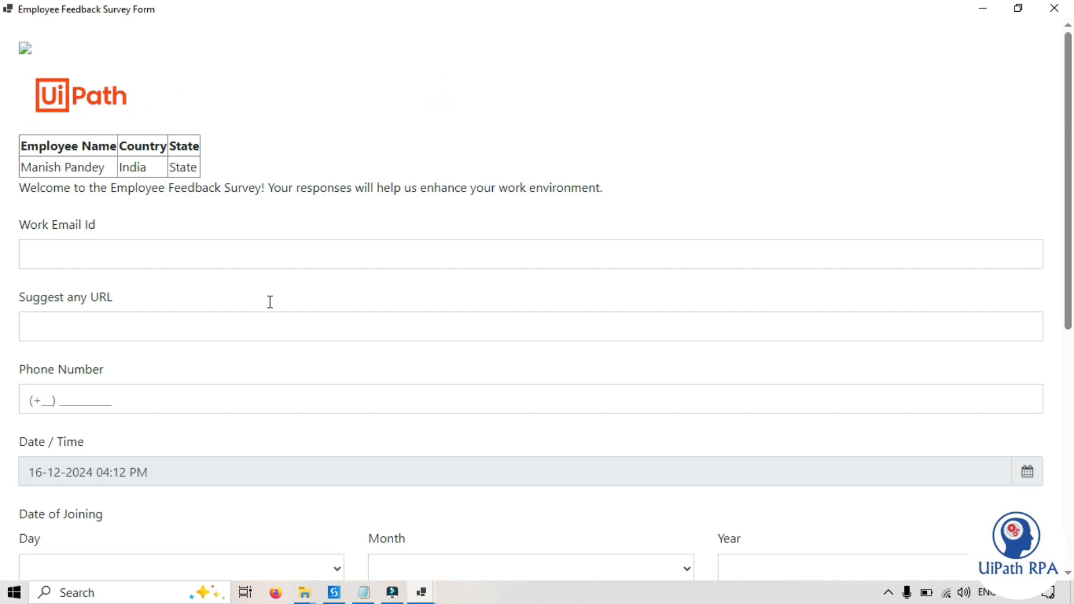
- Enter a Gmail work e-mail address in the Work Email Id field
{"action": "left_click", "coordinate": [74, 244]}
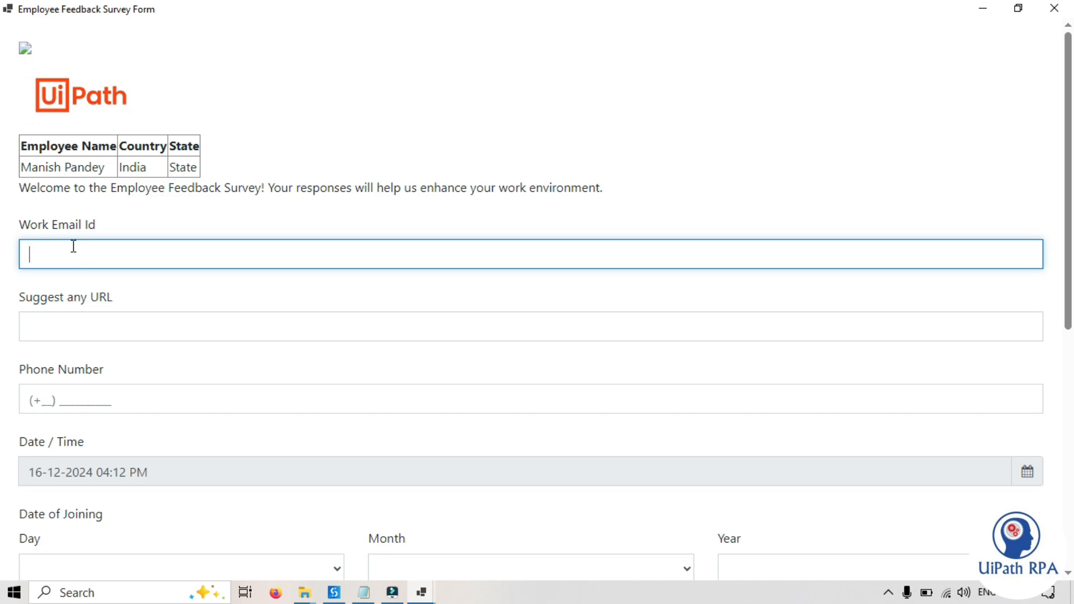
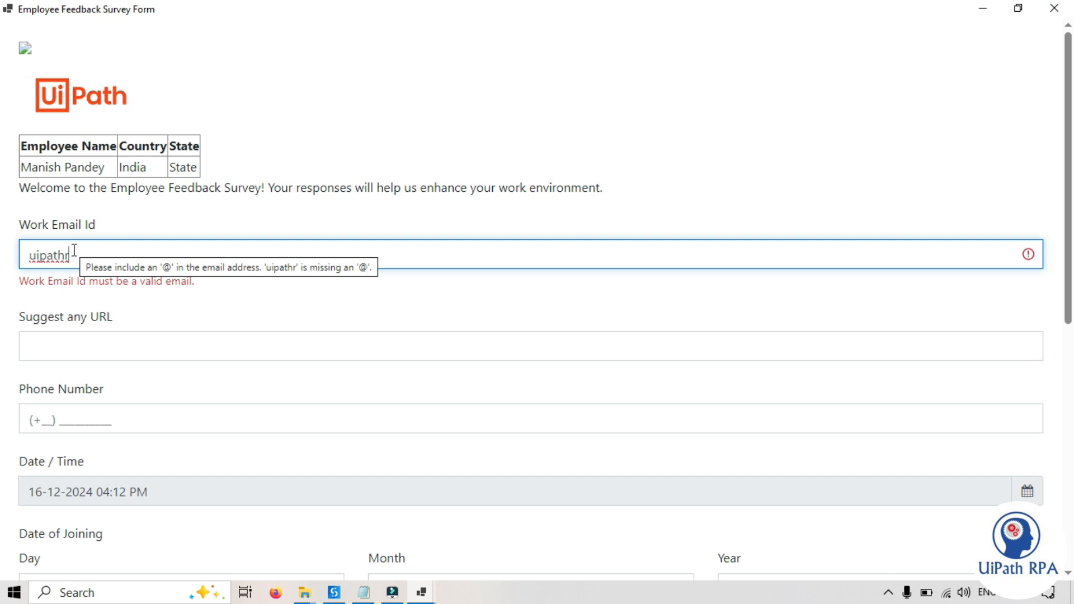
{"action": "left_click", "coordinate": [289, 318]}
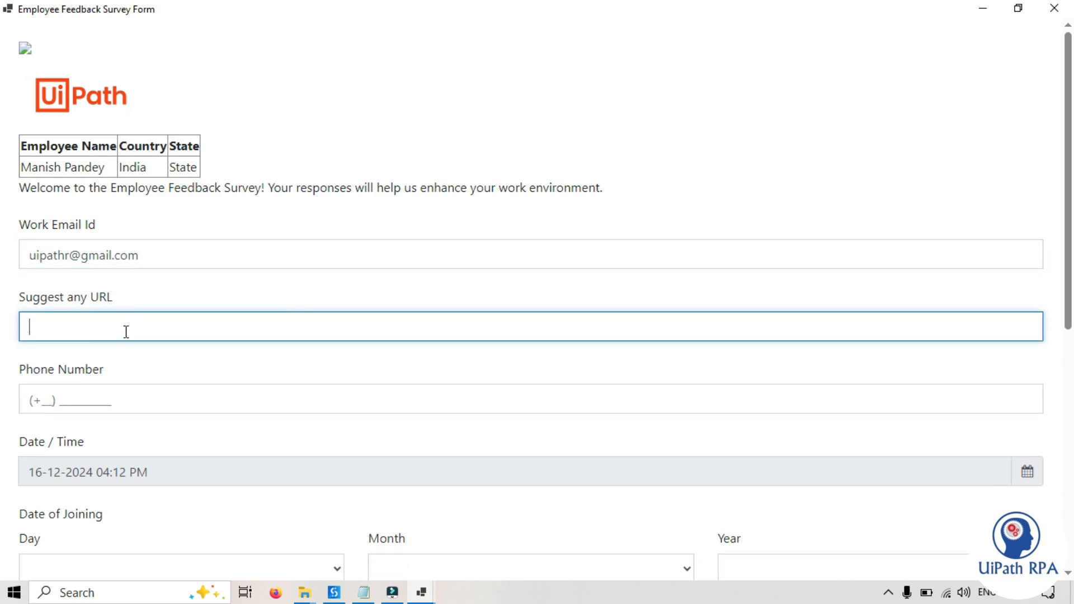
{"action": "left_click", "coordinate": [364, 593]}
{"action": "left_click", "coordinate": [168, 257]}
{"action": "left_click_drag", "start_coordinate": [275, 333], "coordinate": [4, 333]}
{"action": "key", "text": "ctrl+c"}
{"action": "key", "text": "alt+Tab"}
{"action": "left_click", "coordinate": [61, 324]}
{"action": "key", "text": "ctrl+v"}
{"action": "left_click", "coordinate": [166, 301]}
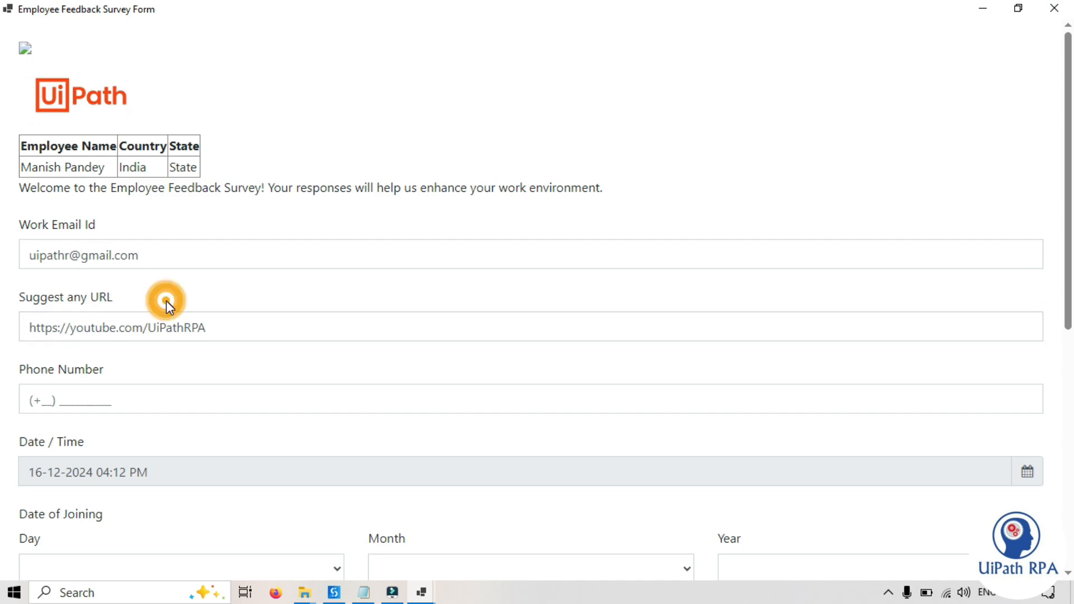
- Enter a +91 mobile number in the phone field so it fits the mask
{"action": "left_click", "coordinate": [40, 402]}
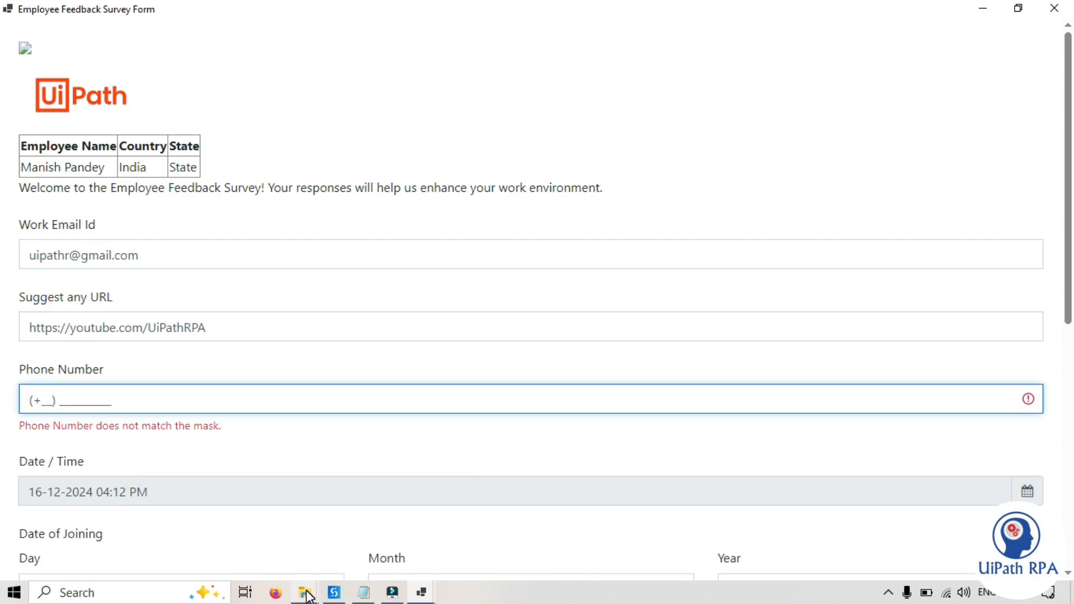
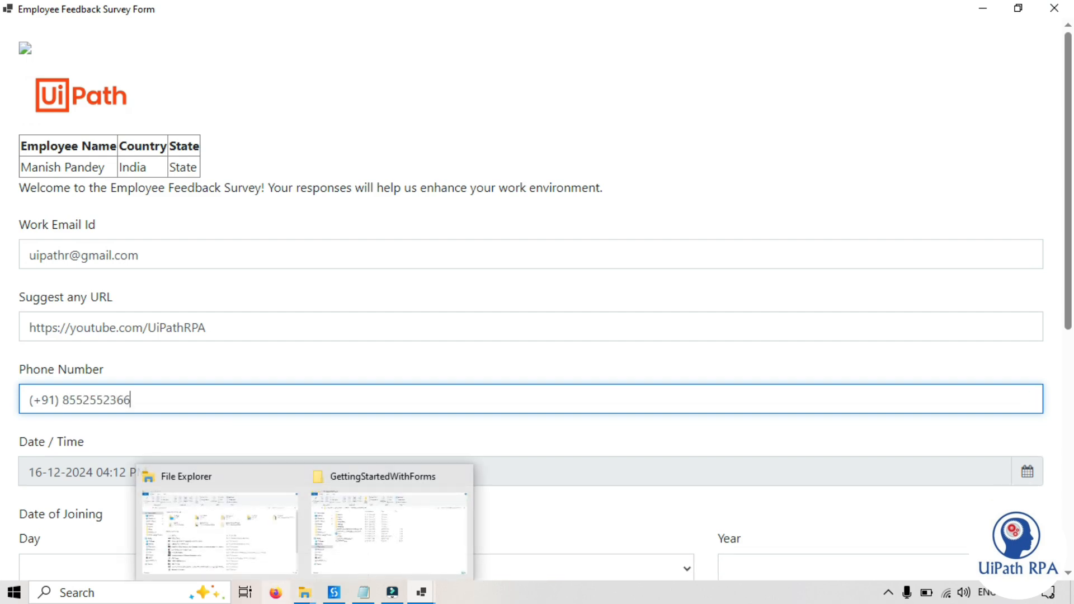
{"action": "left_click", "coordinate": [106, 439]}
- Set the joining date to day 11, September, 2020
{"action": "scroll", "coordinate": [108, 442], "scroll_direction": "down", "scroll_amount": 3}
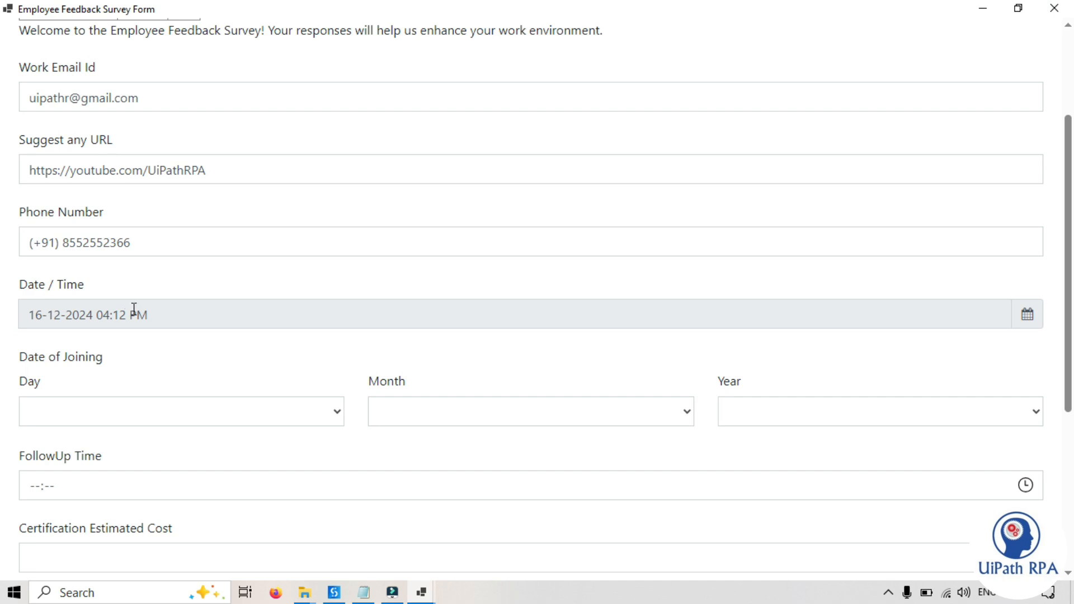
{"action": "left_click", "coordinate": [339, 414]}
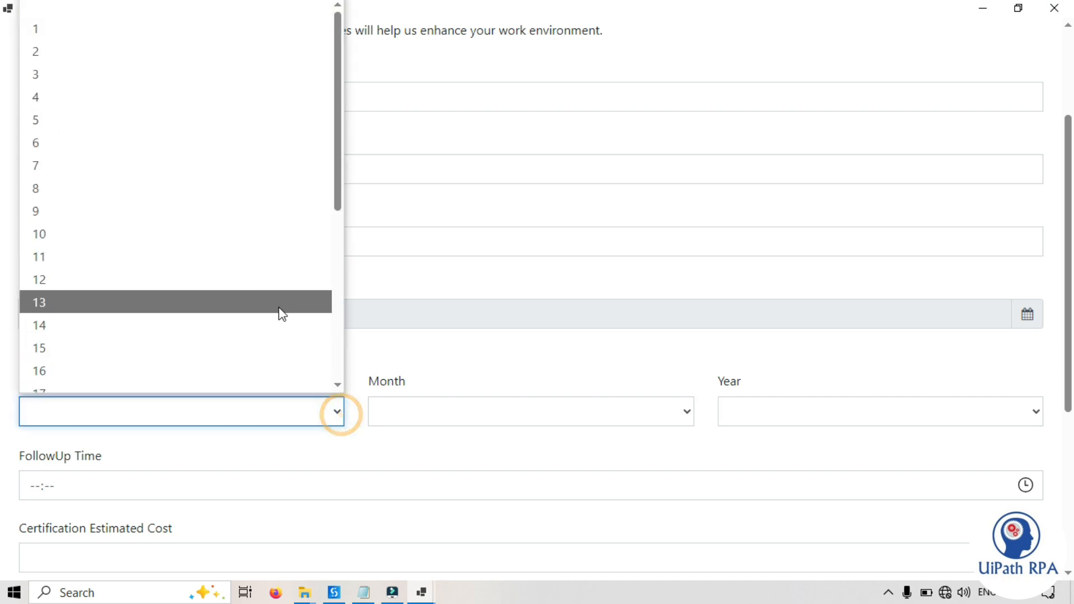
{"action": "left_click", "coordinate": [170, 260]}
{"action": "left_click", "coordinate": [692, 415]}
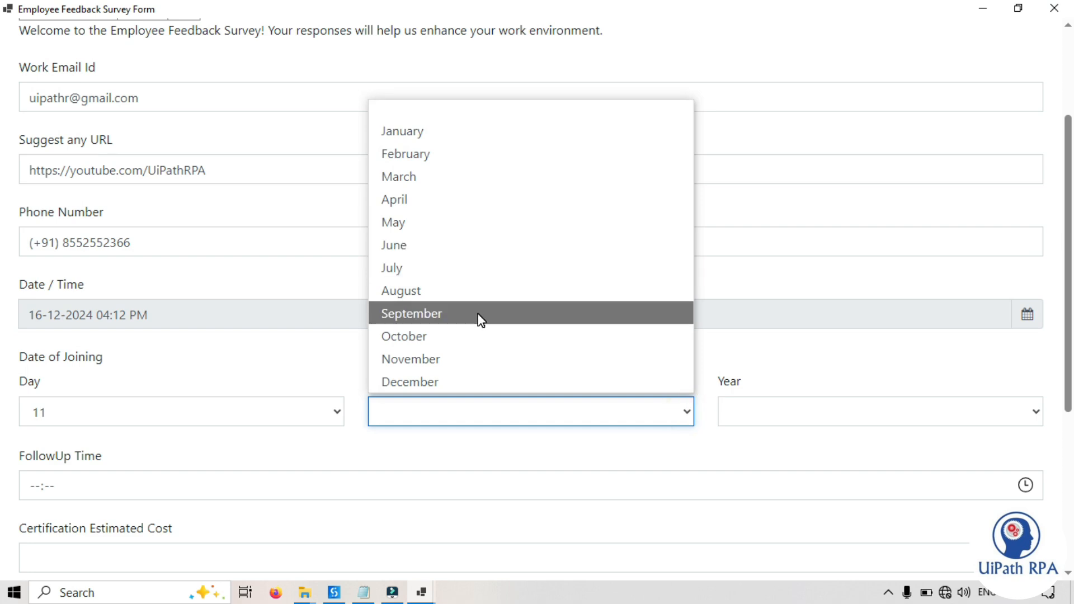
{"action": "left_click", "coordinate": [478, 316]}
{"action": "left_click", "coordinate": [815, 415]}
{"action": "left_click", "coordinate": [848, 176]}
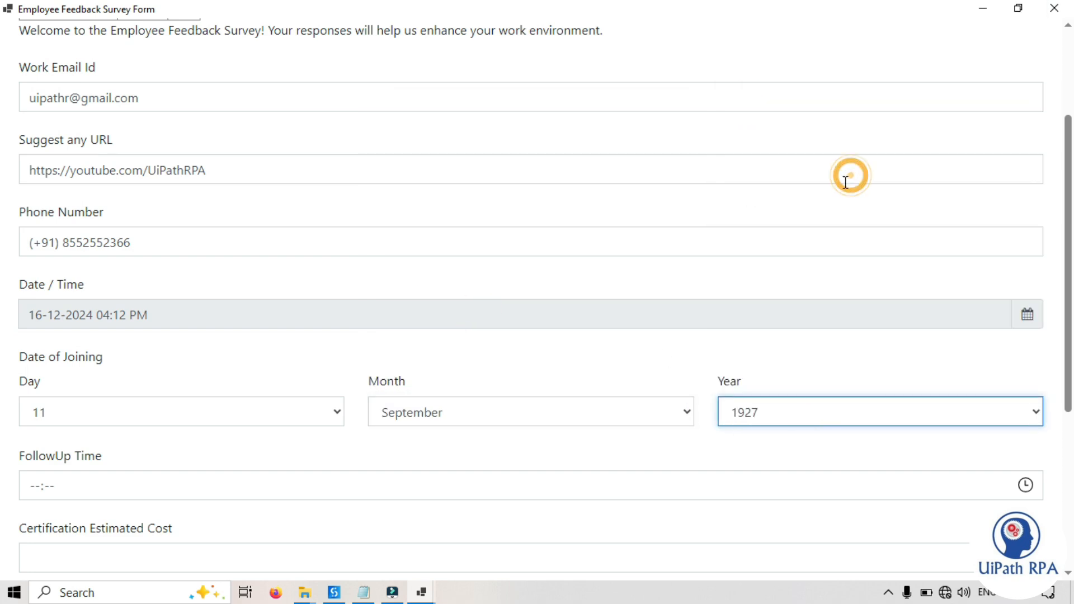
{"action": "left_click", "coordinate": [753, 422]}
{"action": "scroll", "coordinate": [774, 291], "scroll_direction": "down", "scroll_amount": 20}
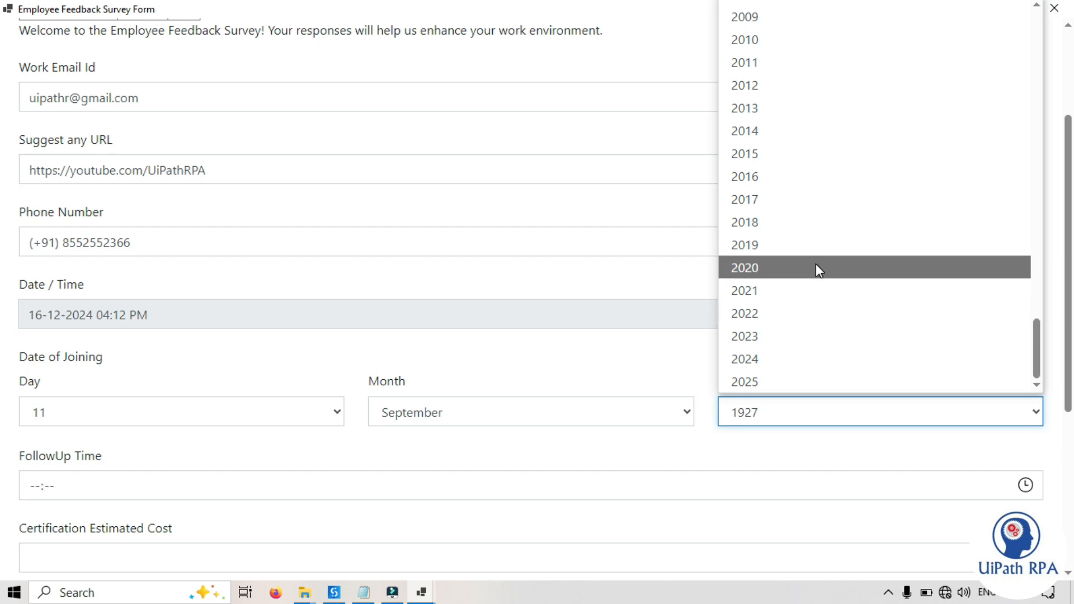
{"action": "left_click", "coordinate": [815, 269]}
- Set the FollowUp Time to 16:18 with the clock picker
{"action": "scroll", "coordinate": [546, 362], "scroll_direction": "down", "scroll_amount": 5}
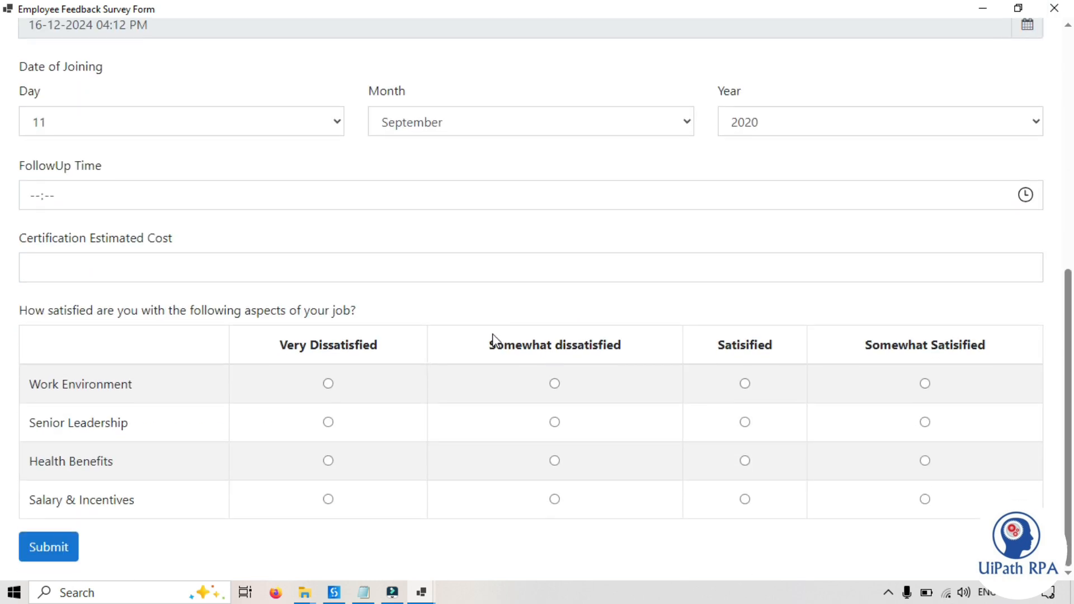
{"action": "left_click", "coordinate": [34, 197]}
{"action": "left_click", "coordinate": [1025, 195]}
{"action": "left_click", "coordinate": [72, 343]}
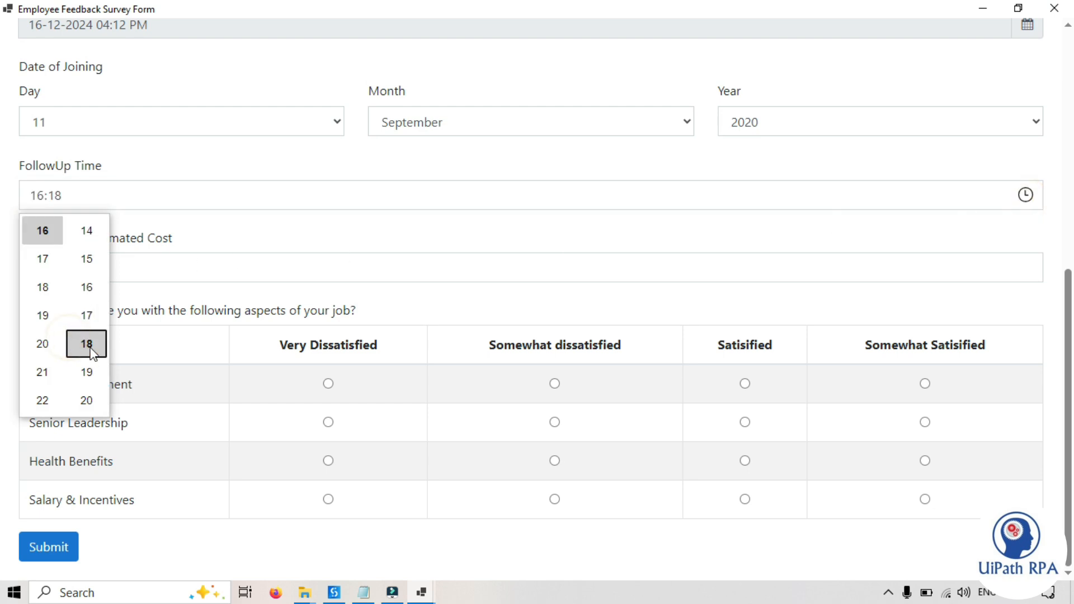
{"action": "left_click", "coordinate": [245, 267]}
{"action": "left_click", "coordinate": [276, 240]}
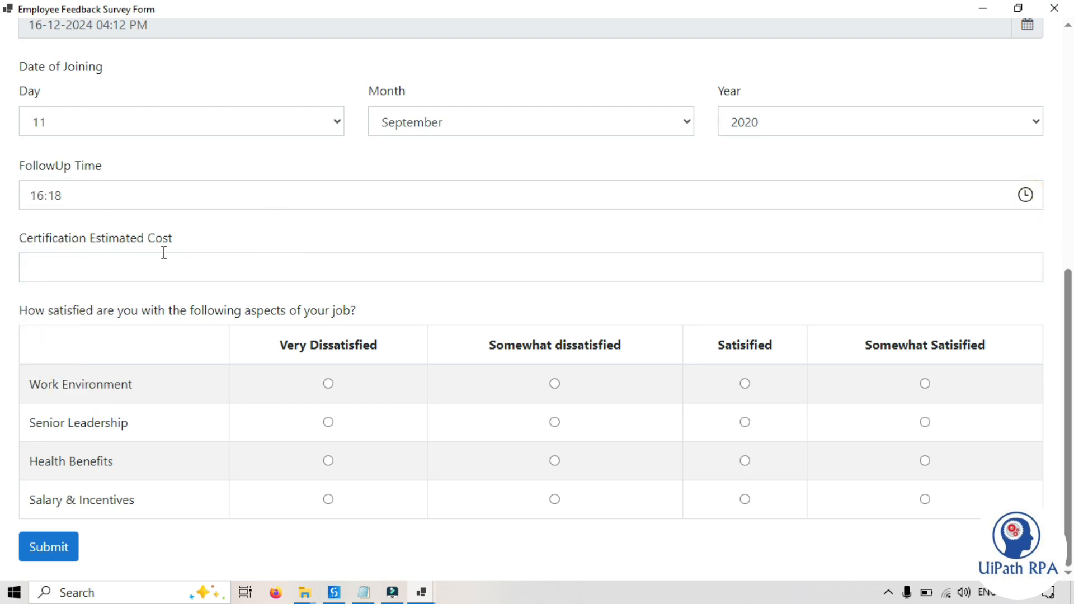
- Enter the certification cost as 25,000 so it shows ₹25,000.00
{"action": "left_click", "coordinate": [140, 277]}
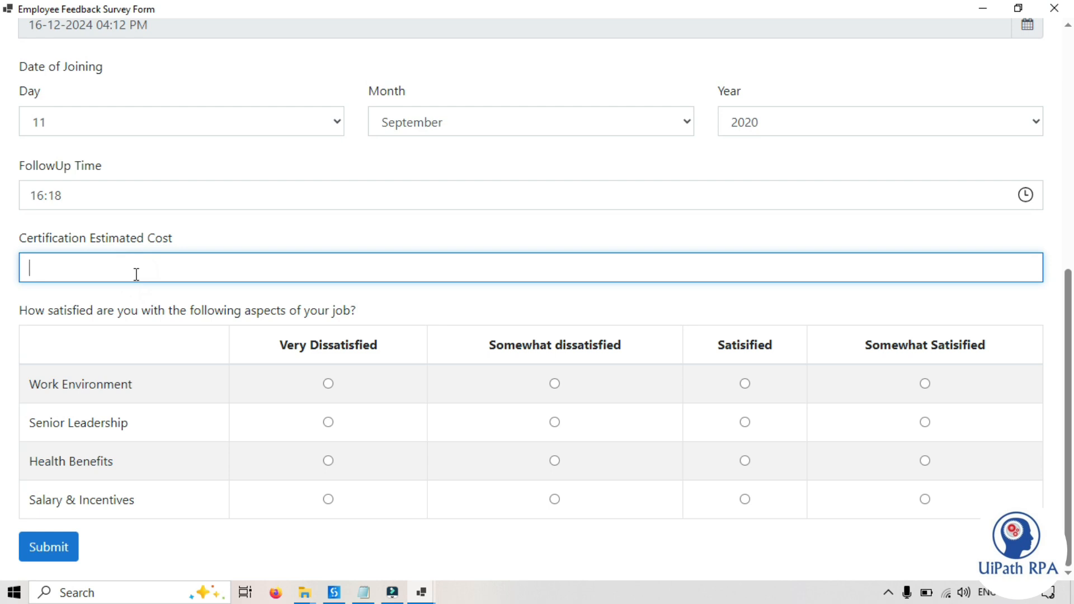
{"action": "type", "text": "25,000"}
{"action": "left_click", "coordinate": [135, 307]}
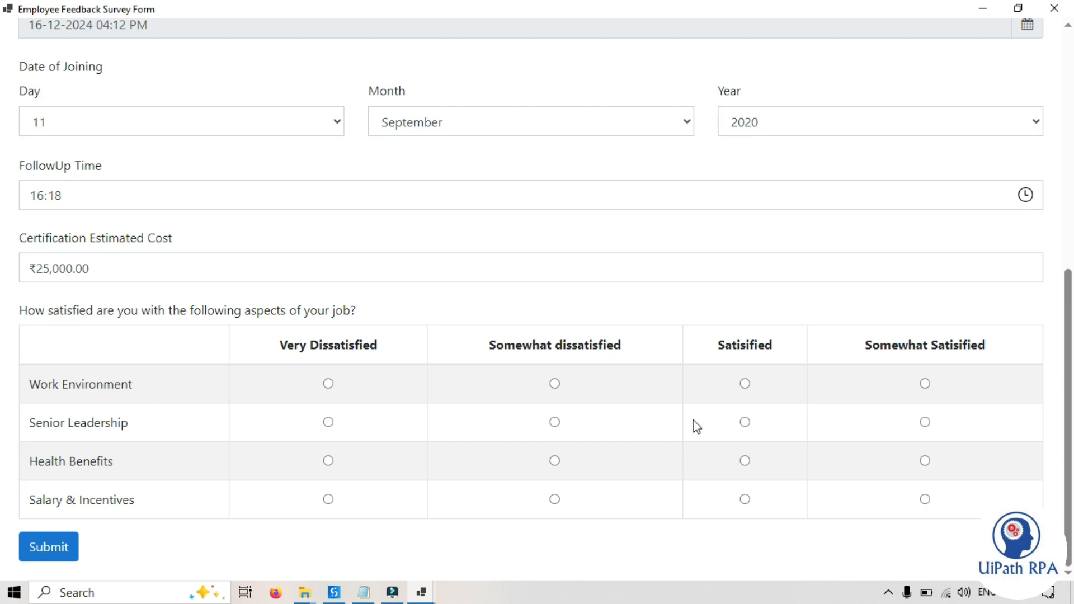
- Rate Work Environment and Health Benefits Satisfied, Senior Leadership Somewhat Satisfied, Salary Somewhat Dissatisfied, then submit
{"action": "left_click", "coordinate": [745, 383]}
{"action": "left_click", "coordinate": [745, 423]}
{"action": "left_click", "coordinate": [925, 423]}
{"action": "left_click", "coordinate": [745, 461]}
{"action": "left_click", "coordinate": [556, 500]}
{"action": "left_click", "coordinate": [48, 547]}
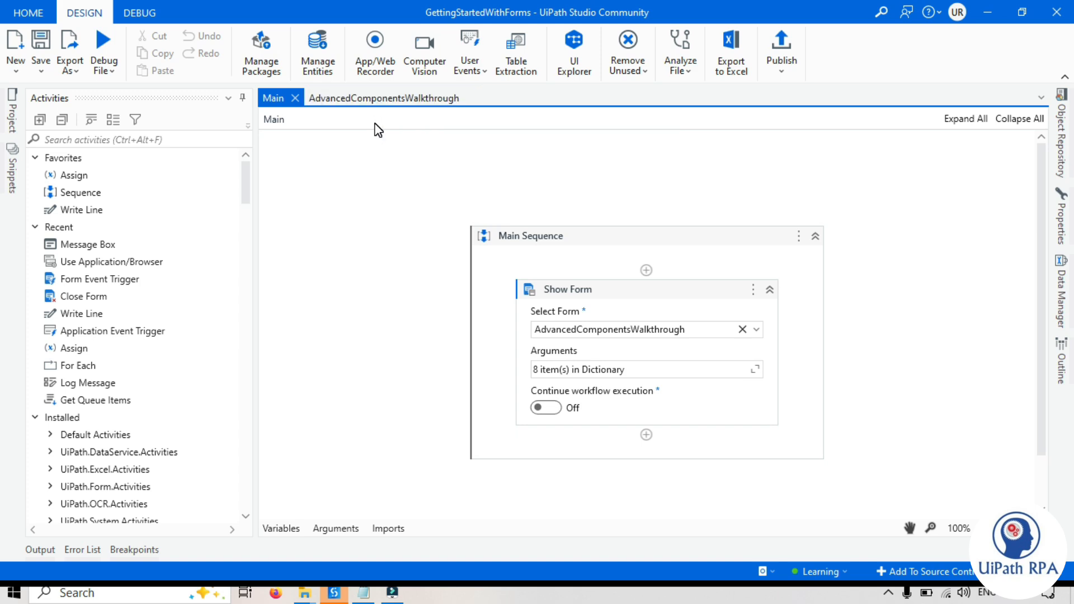
{"action": "left_click", "coordinate": [390, 99]}
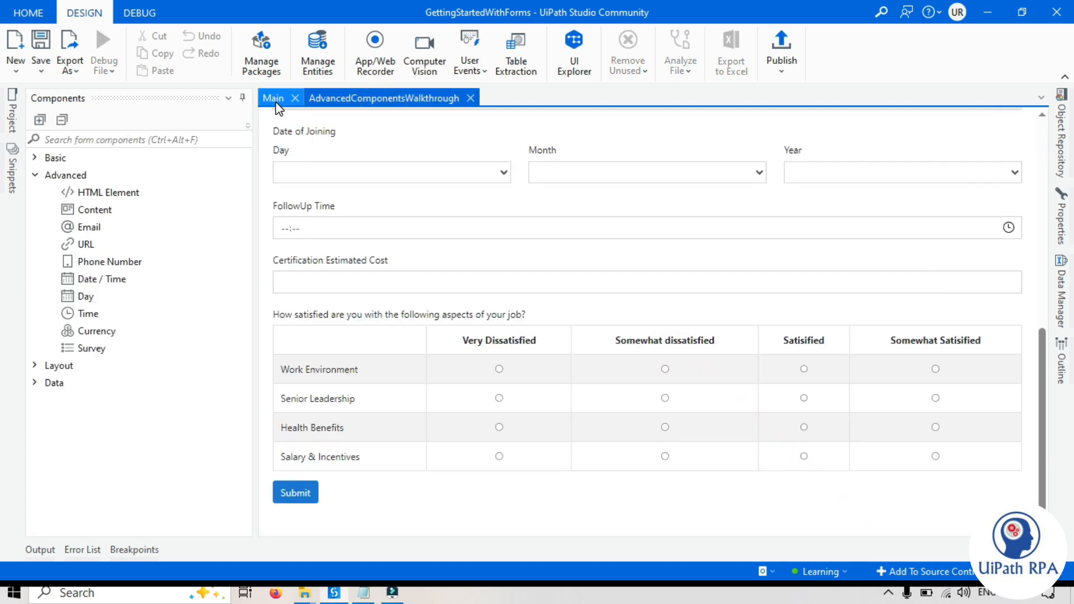
{"action": "left_click", "coordinate": [274, 99]}
{"action": "left_click", "coordinate": [757, 368]}
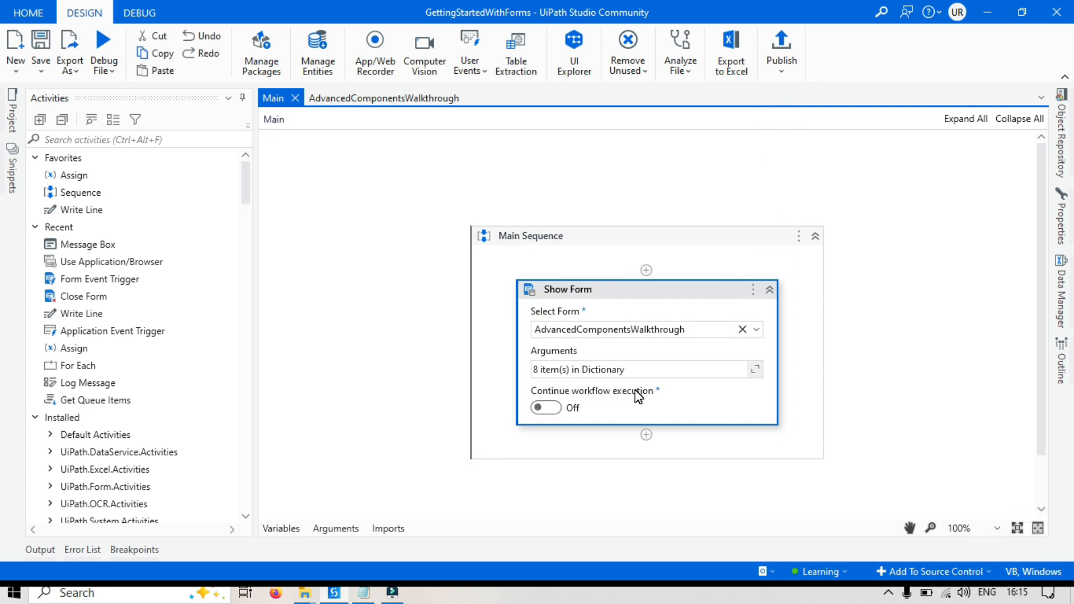
{"action": "left_click", "coordinate": [938, 377]}
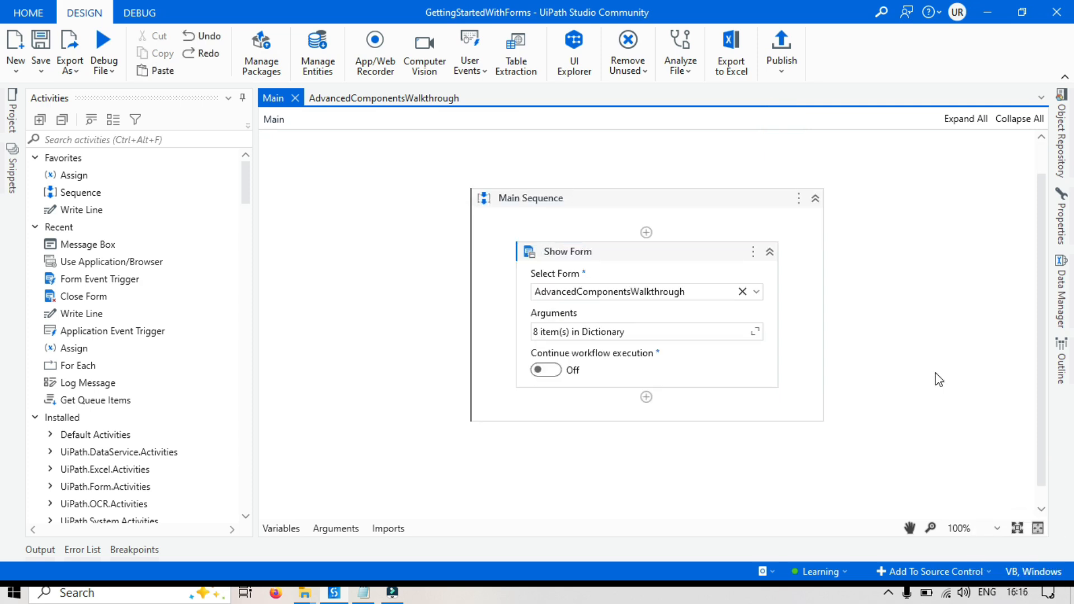